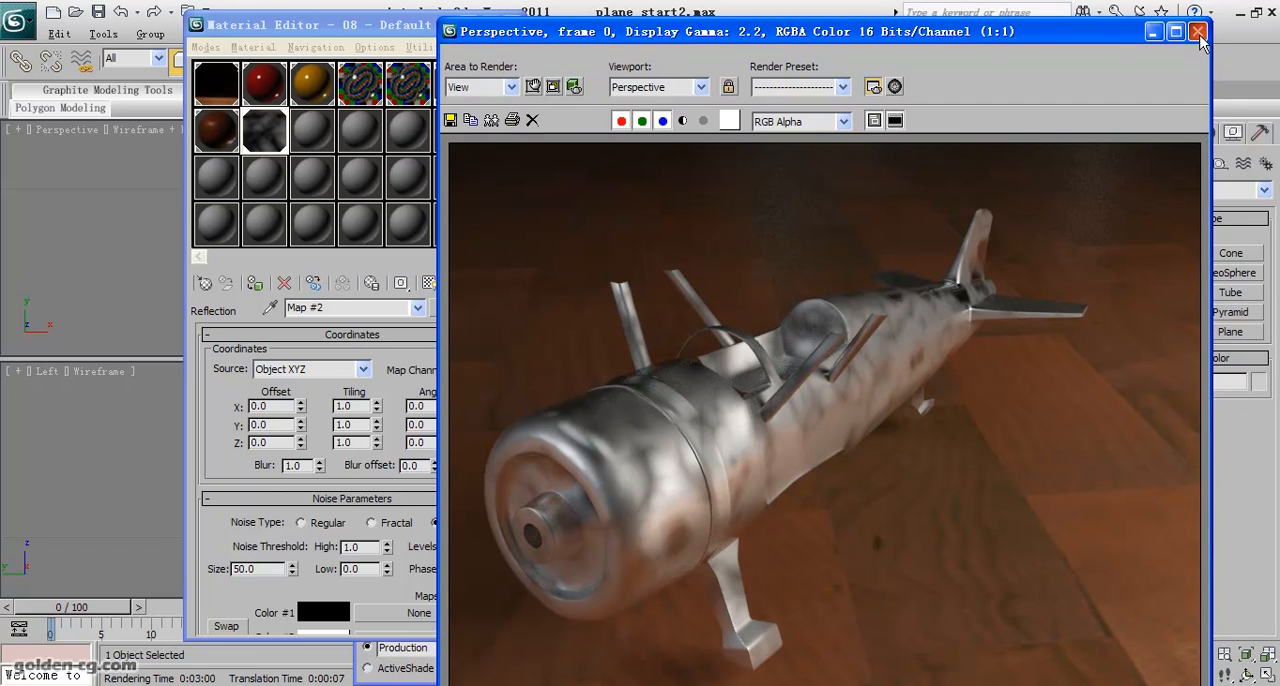
- Close the render and assign a Noise map to the bump slot of the 08 - Default material
left_click(1199, 33)
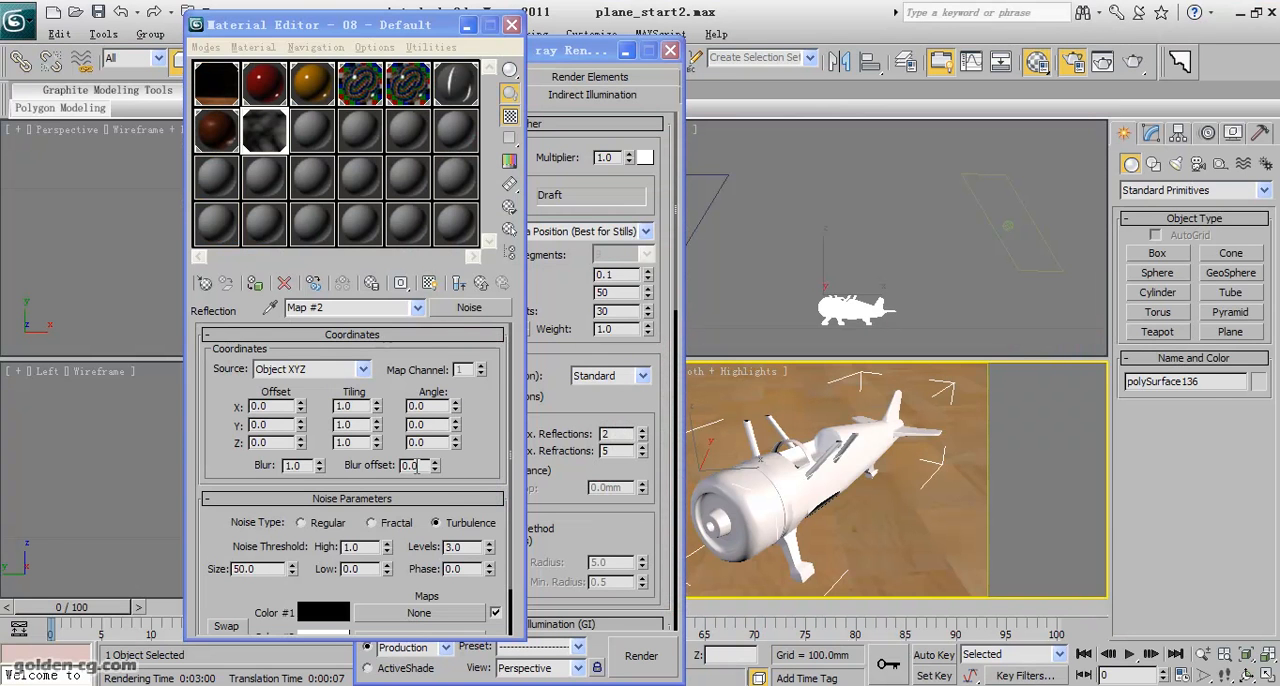
left_click(480, 285)
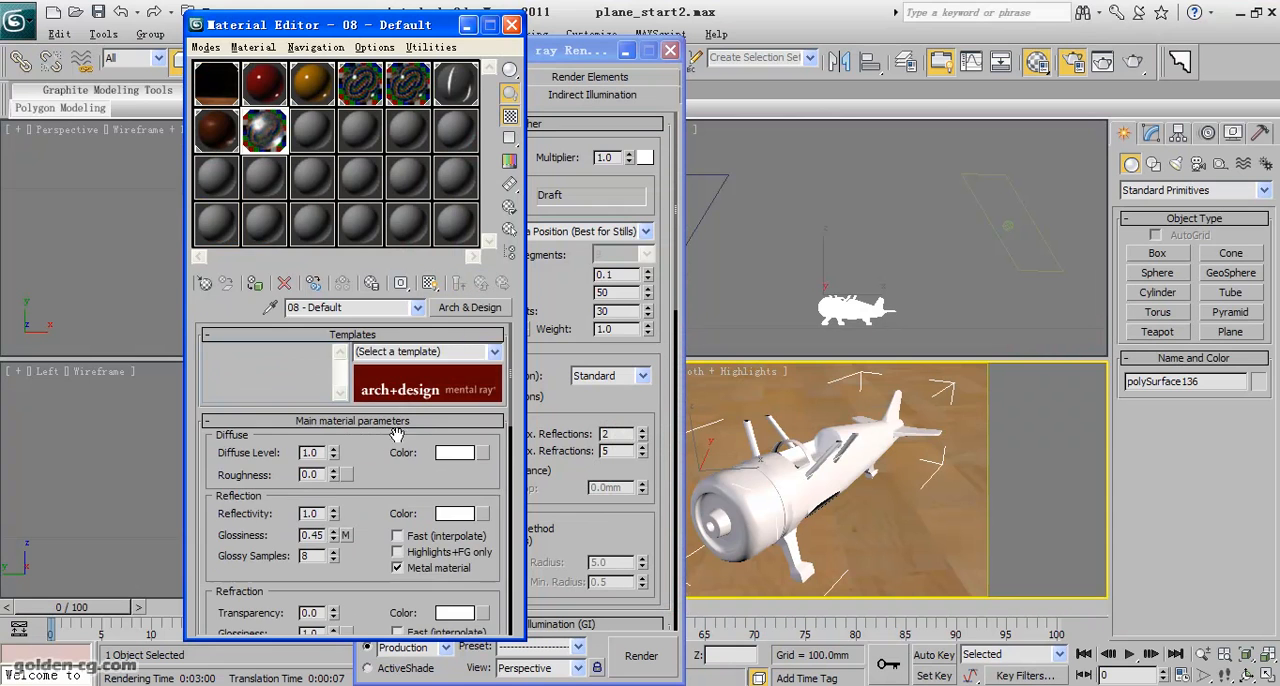
scroll(388, 470, "down", 5)
scroll(381, 467, "down", 10)
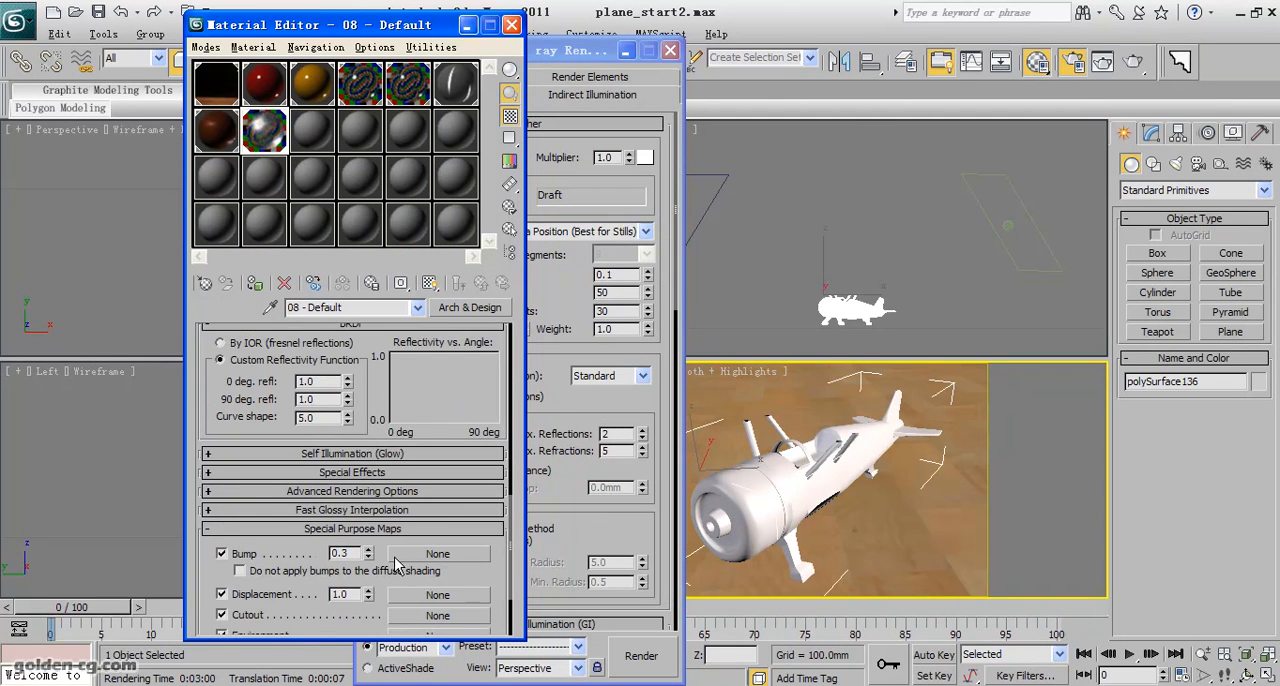
left_click(438, 553)
double_click(509, 428)
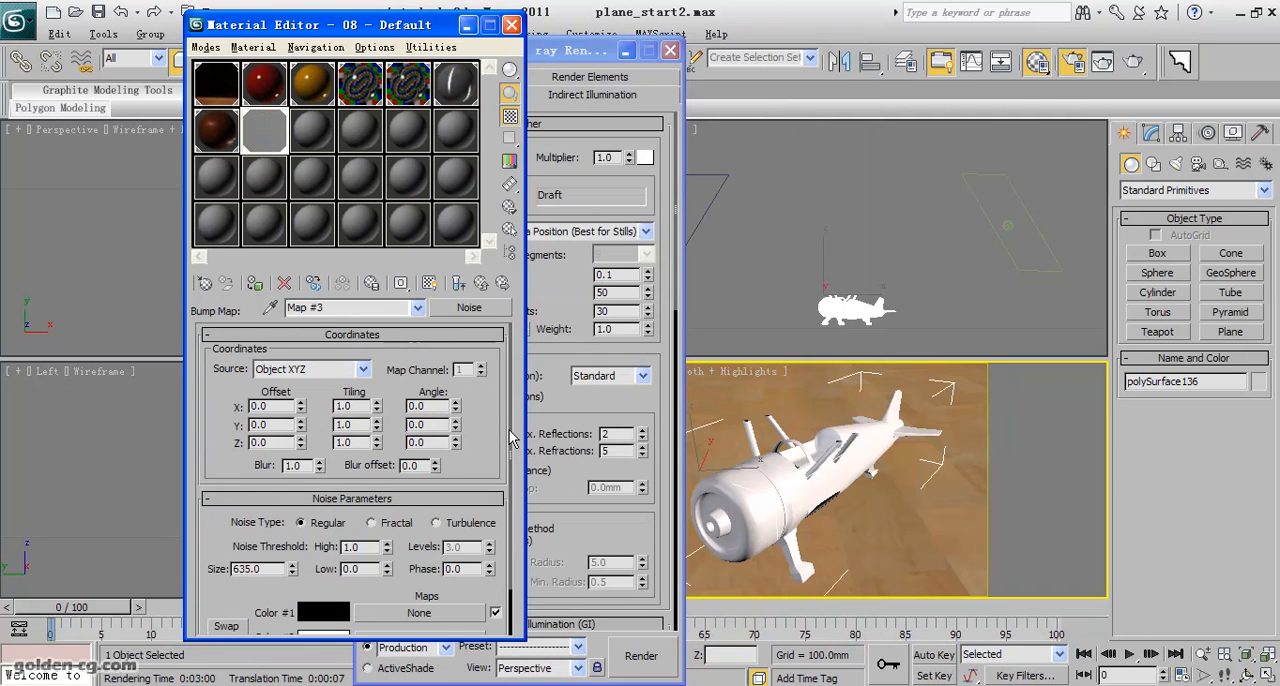
- Show the bump noise map in an enlarged preview and set its noise size to 1.0
double_click(264, 136)
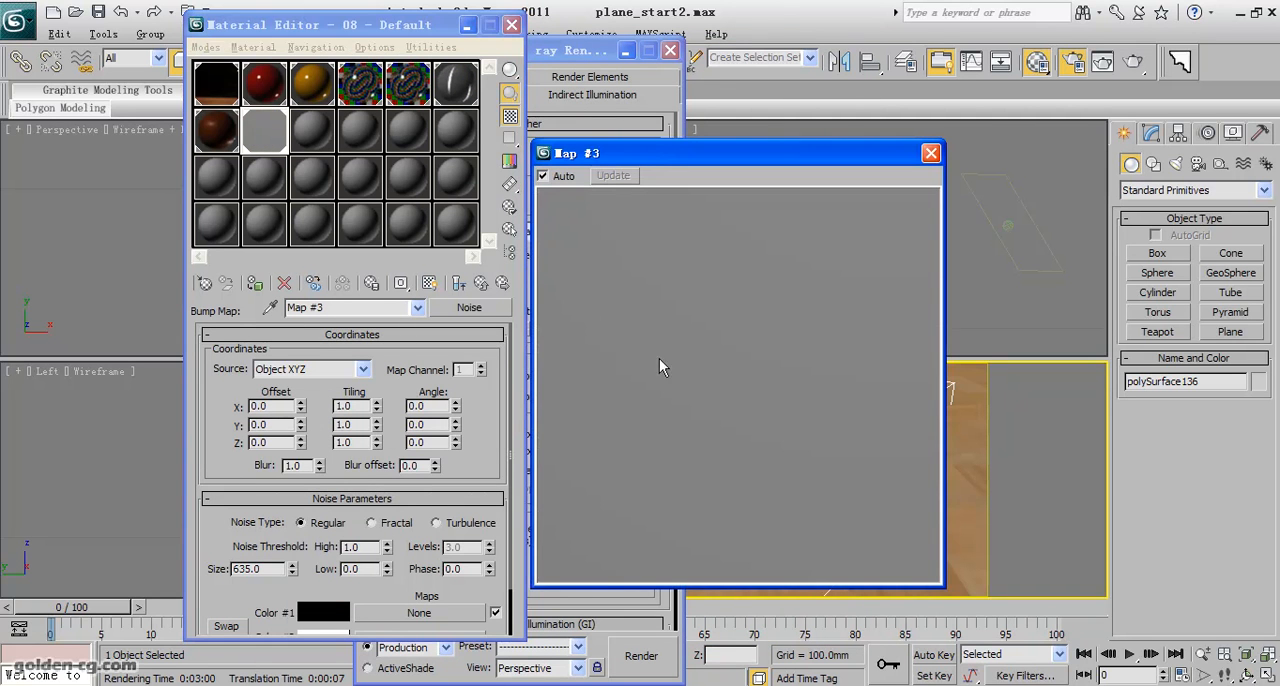
left_click_drag(284, 570, 204, 568)
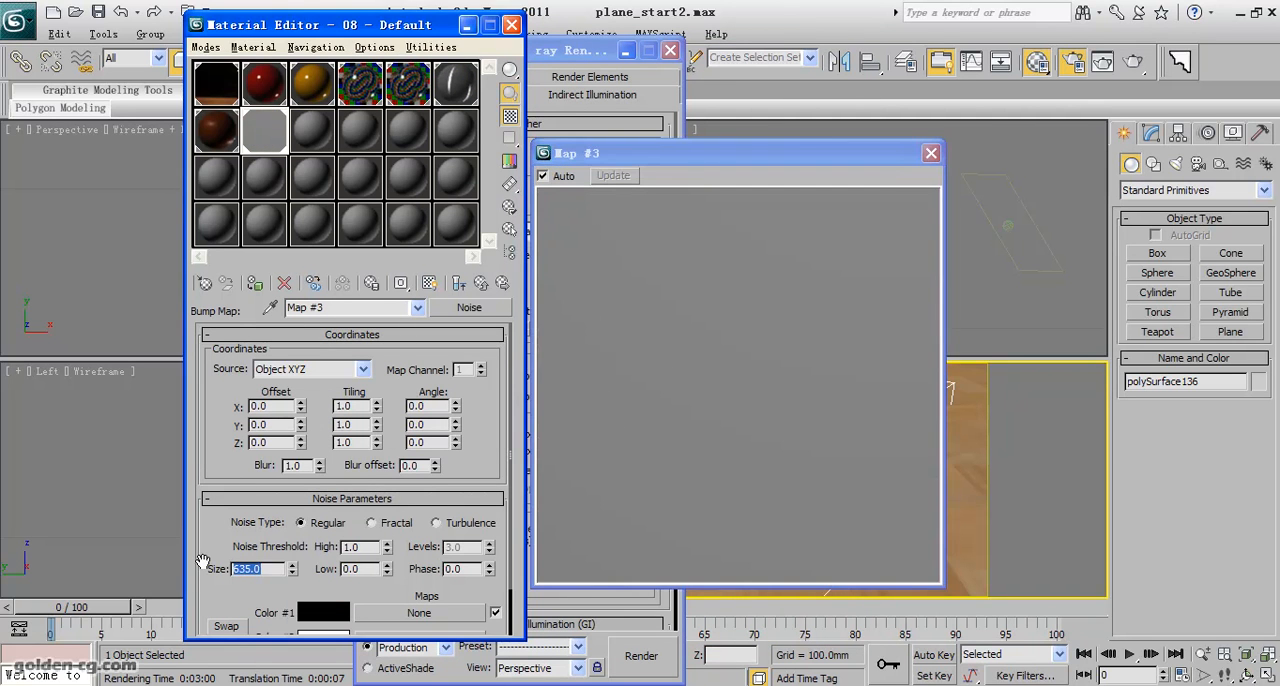
type("1")
key("Return")
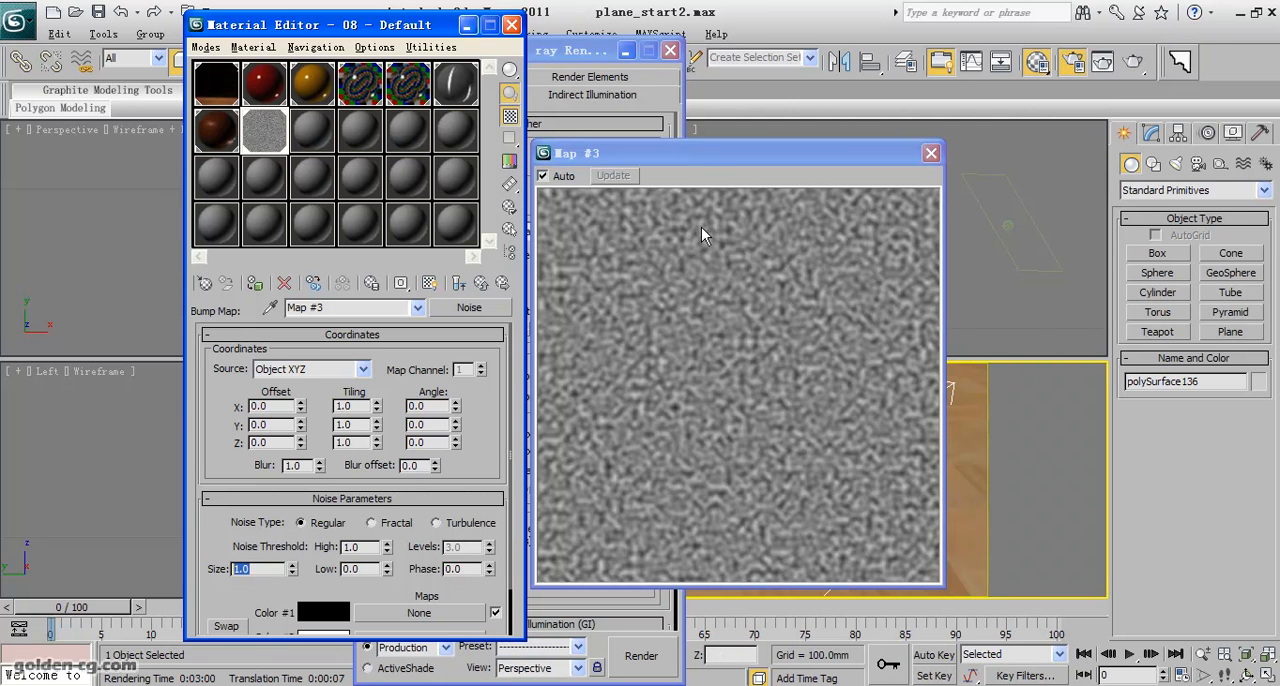
left_click_drag(700, 165, 880, 162)
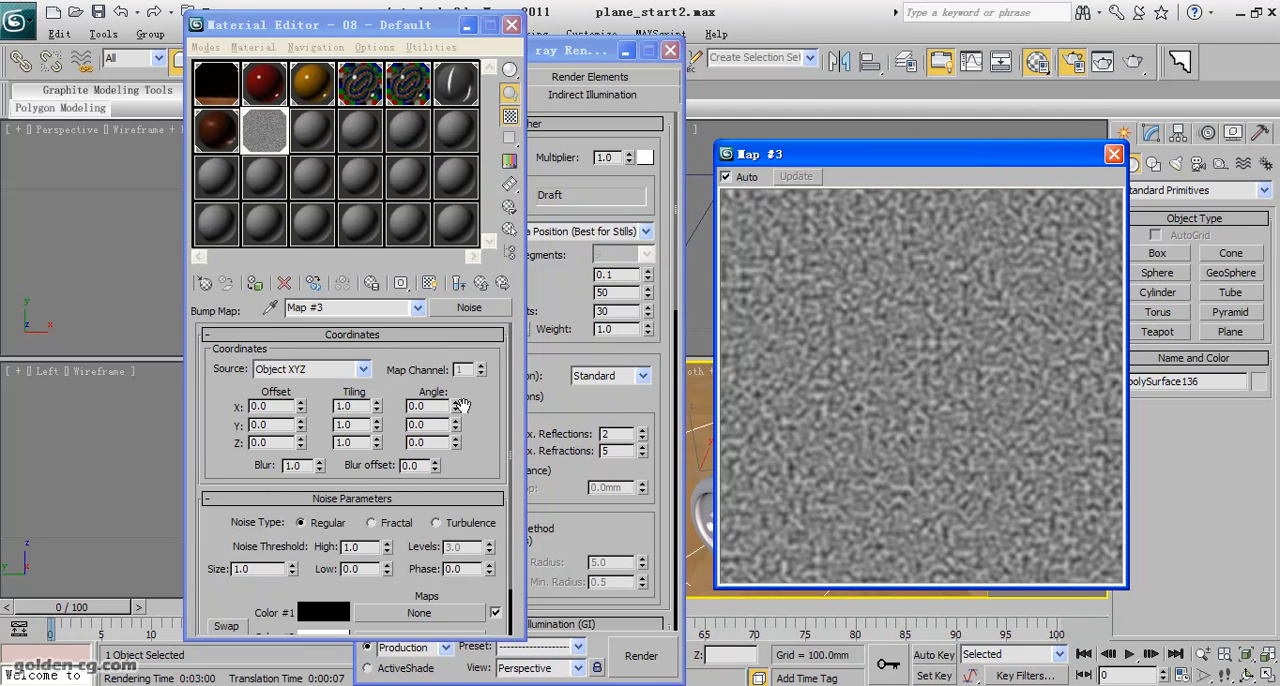
- Try horizontal streaks in the bump noise with X tiling at 1.0 and Y tiling at 10, then 20
left_click_drag(358, 408, 296, 438)
left_click_drag(358, 408, 326, 408)
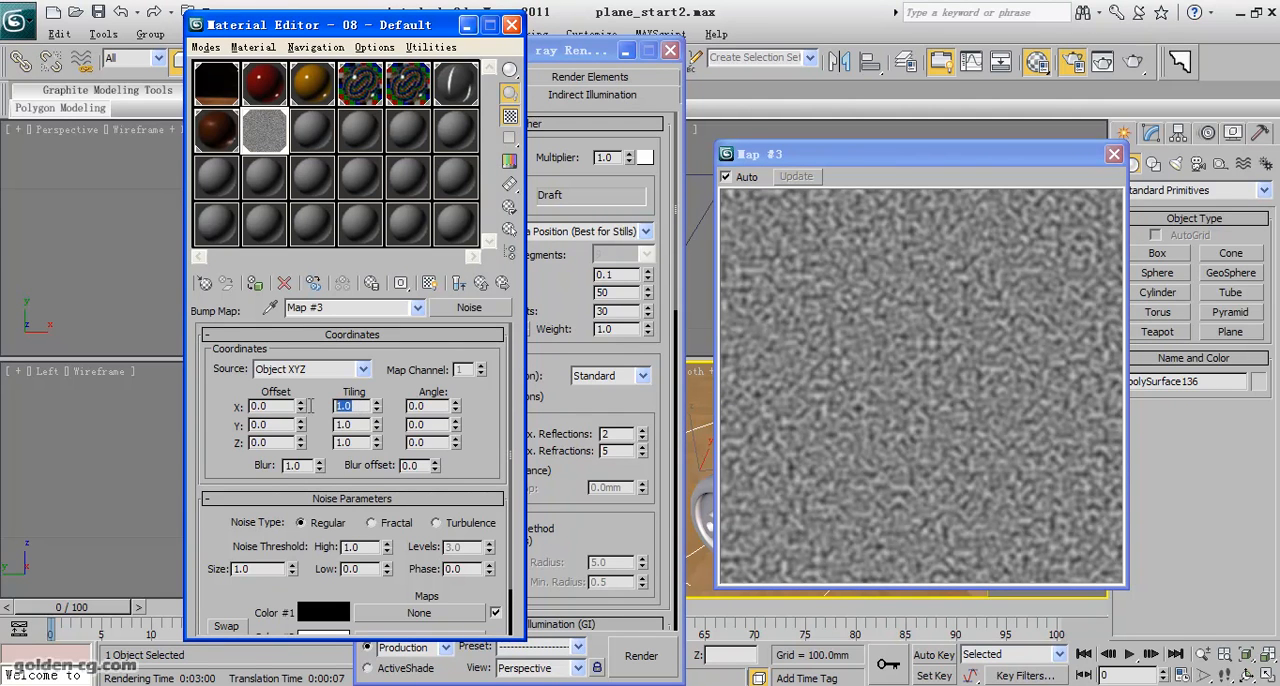
left_click_drag(358, 425, 338, 444)
type("20")
key("Return")
type("1")
key("Return")
left_click(350, 425)
type("10")
key("Return")
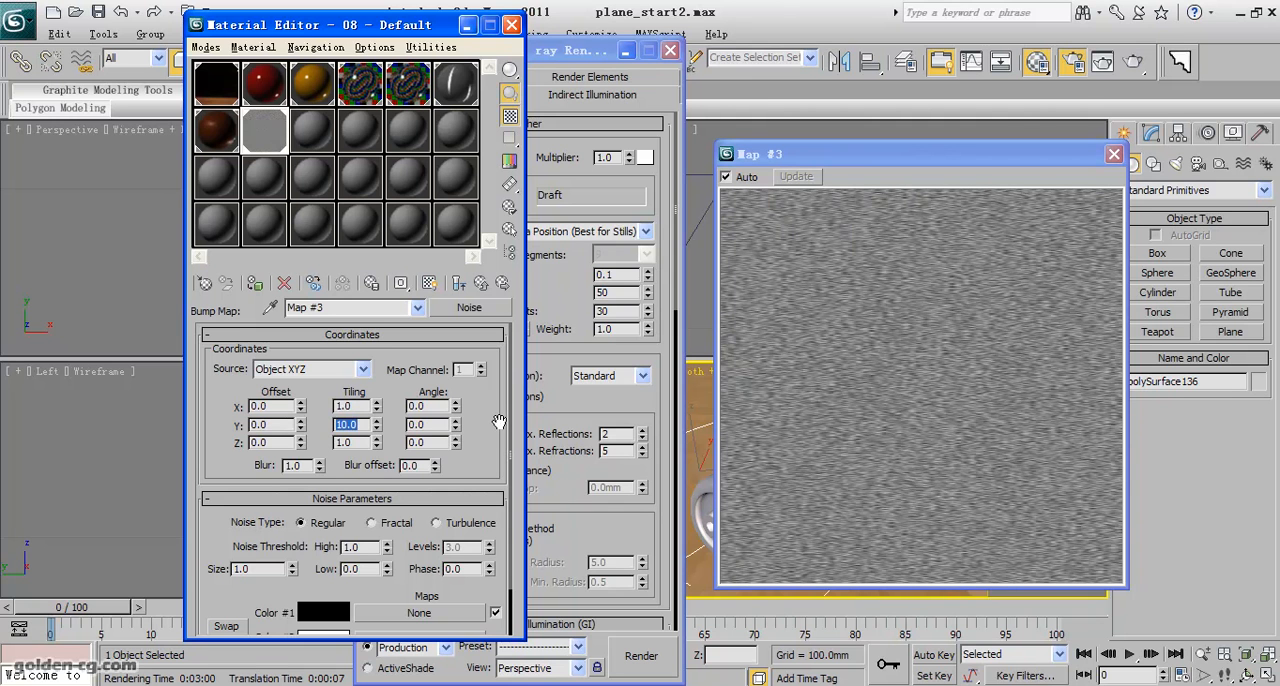
type("20")
key("Return")
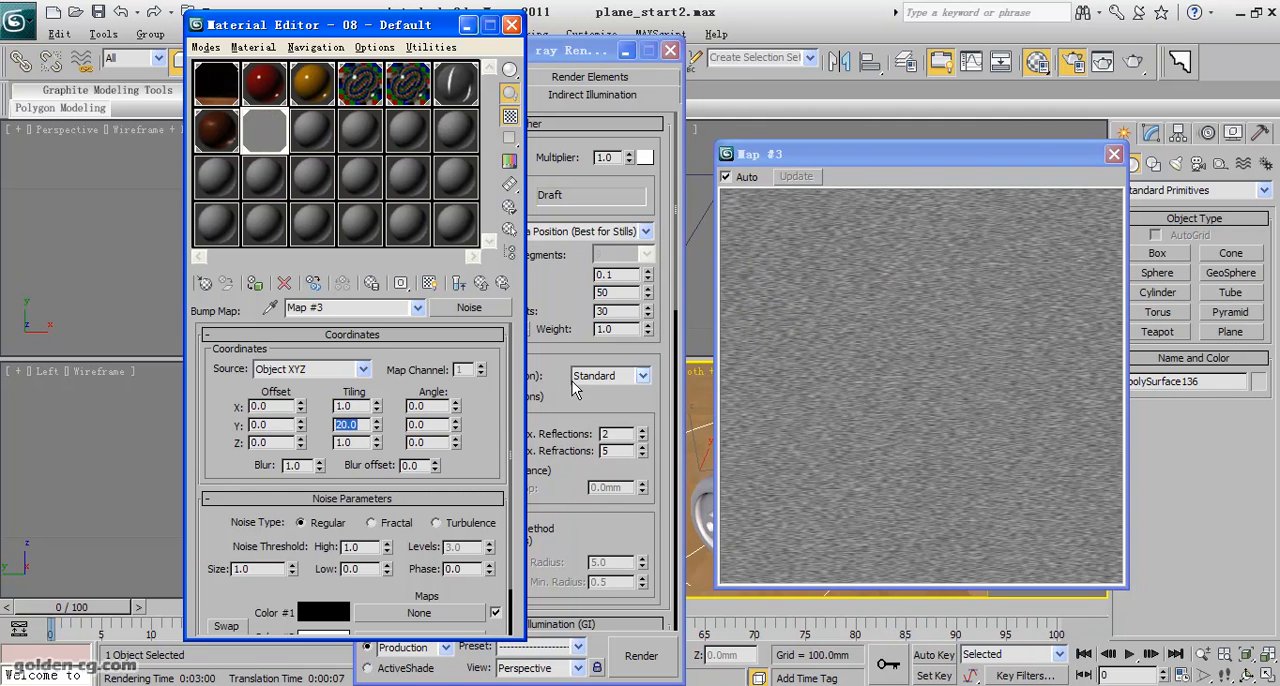
- Try lengthening the horizontal noise streaks with X tiling values of 0.5 and 0.1
double_click(344, 406)
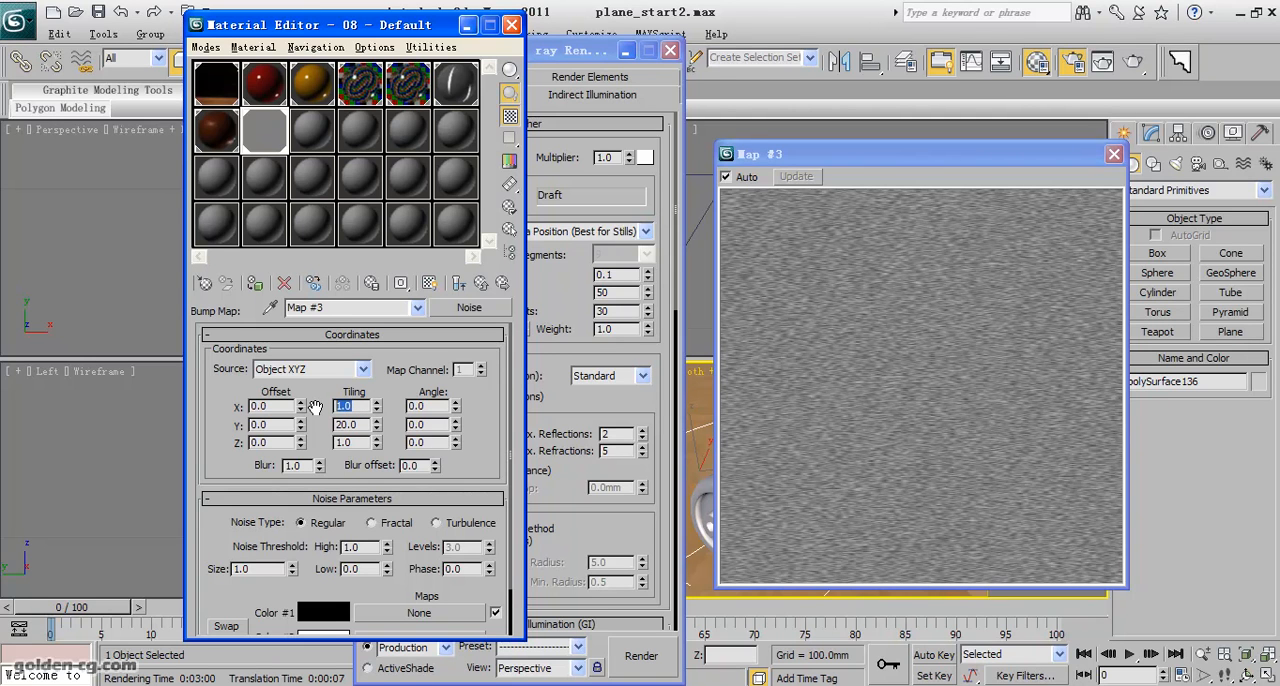
type("0.5")
key("Return")
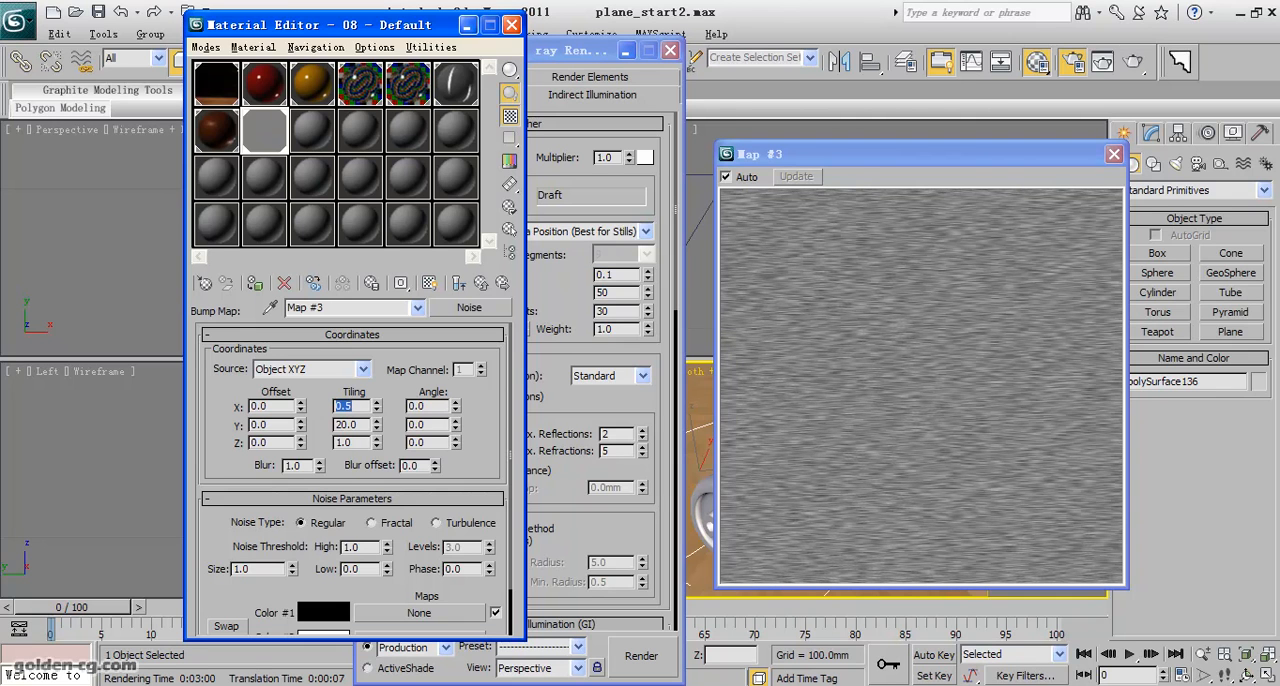
type(".1")
key("Return")
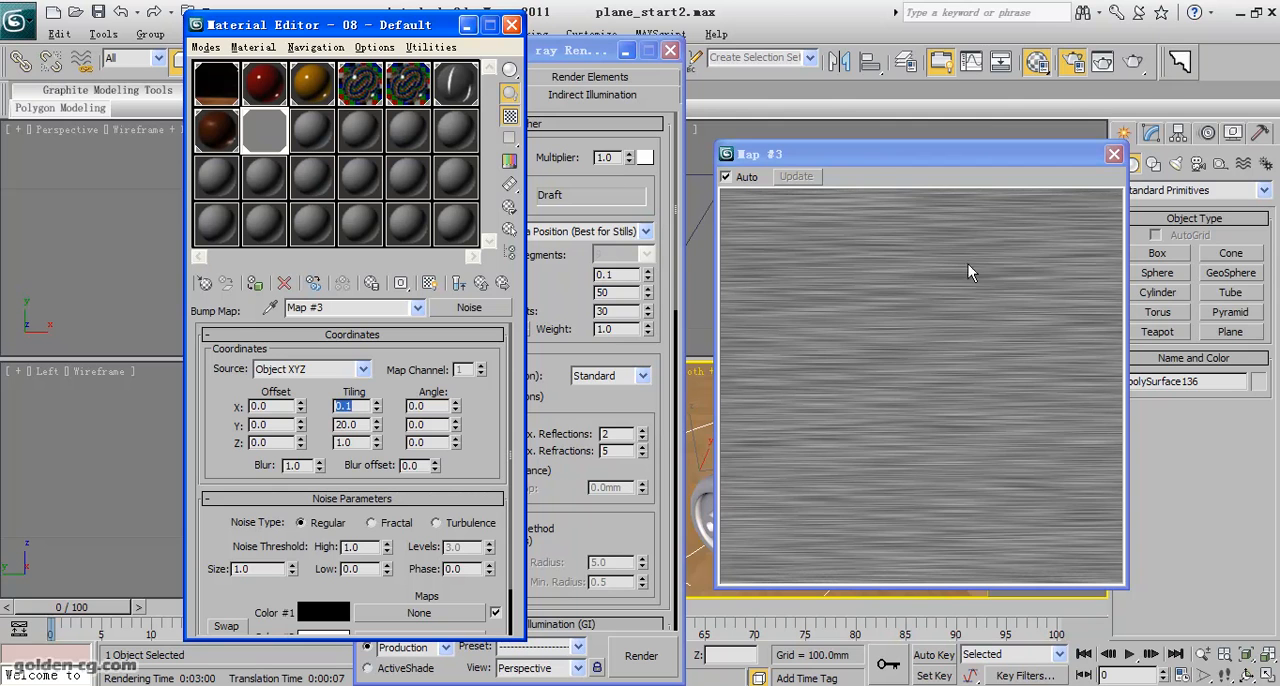
left_click_drag(869, 165, 728, 142)
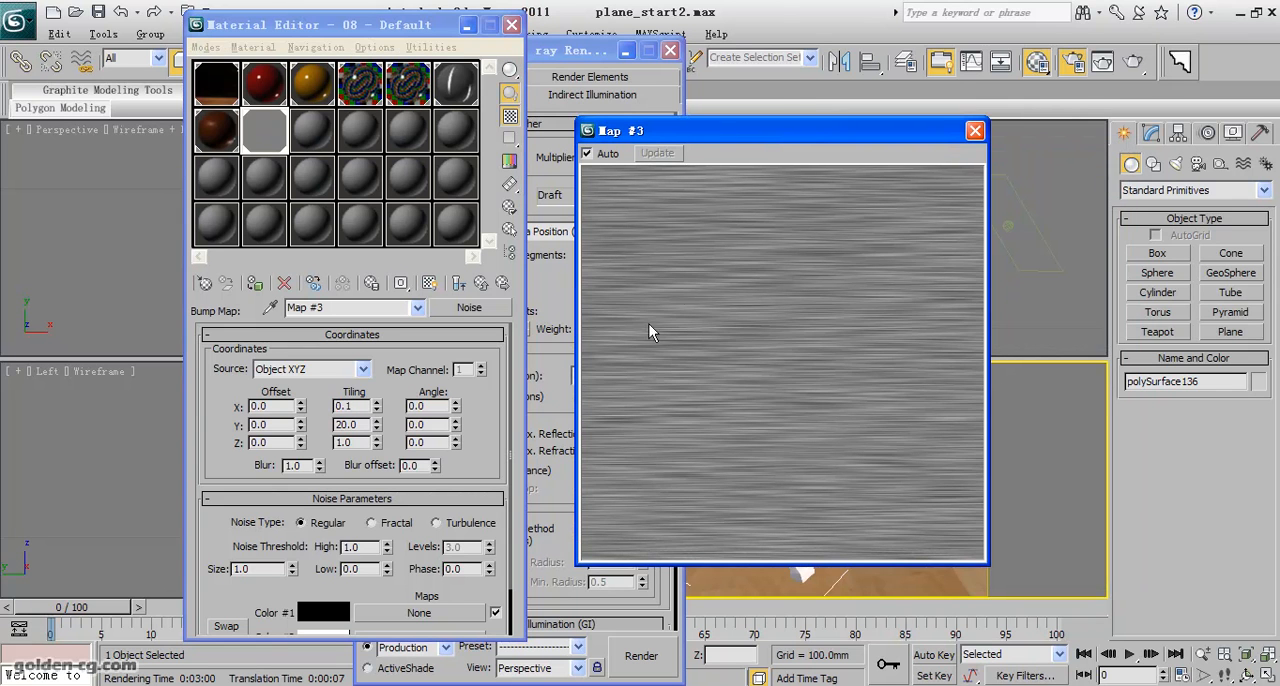
- Turn the noise streaks vertical by setting tiling to 10 in X, 0.1 in Y and 0.1 in Z
left_click(368, 424)
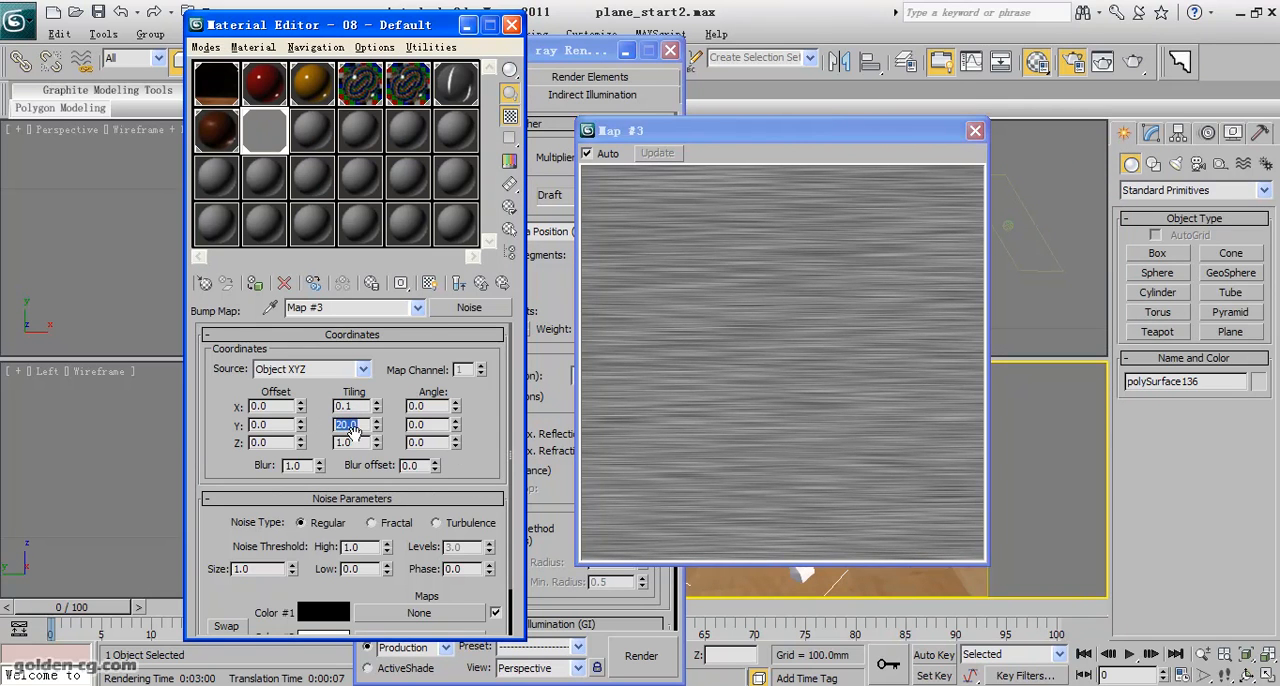
left_click_drag(358, 406, 338, 408)
type("10")
key("Return")
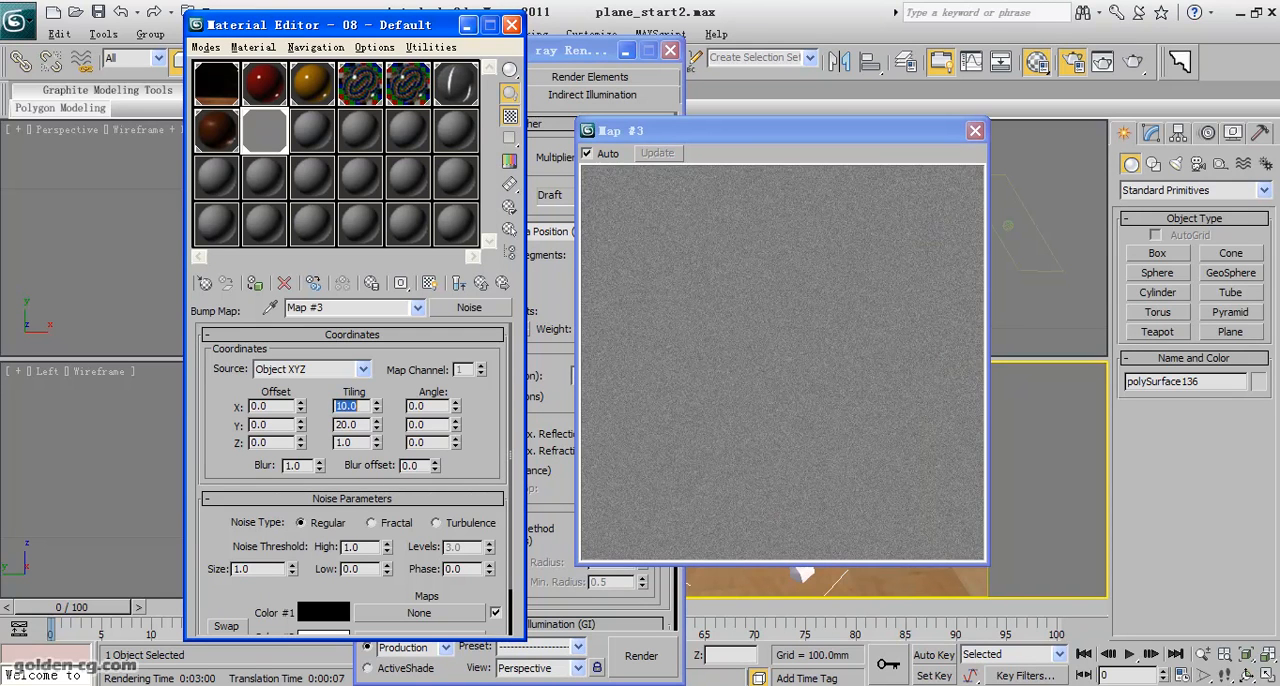
left_click_drag(358, 425, 338, 426)
type("0.1")
key("Return")
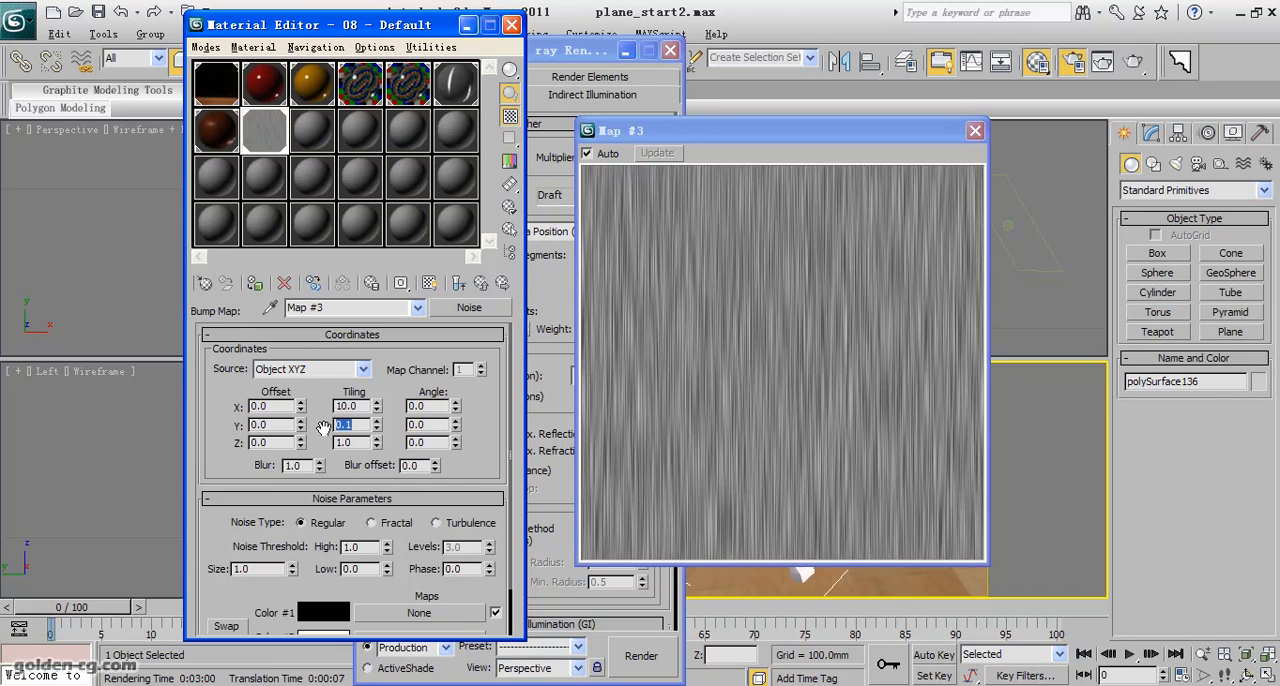
key("Tab")
type("0.1")
key("Return")
- Try X tiling values of 15 and 5, settle on 8, and close the enlarged map preview
left_click_drag(358, 406, 329, 406)
type("15")
key("Return")
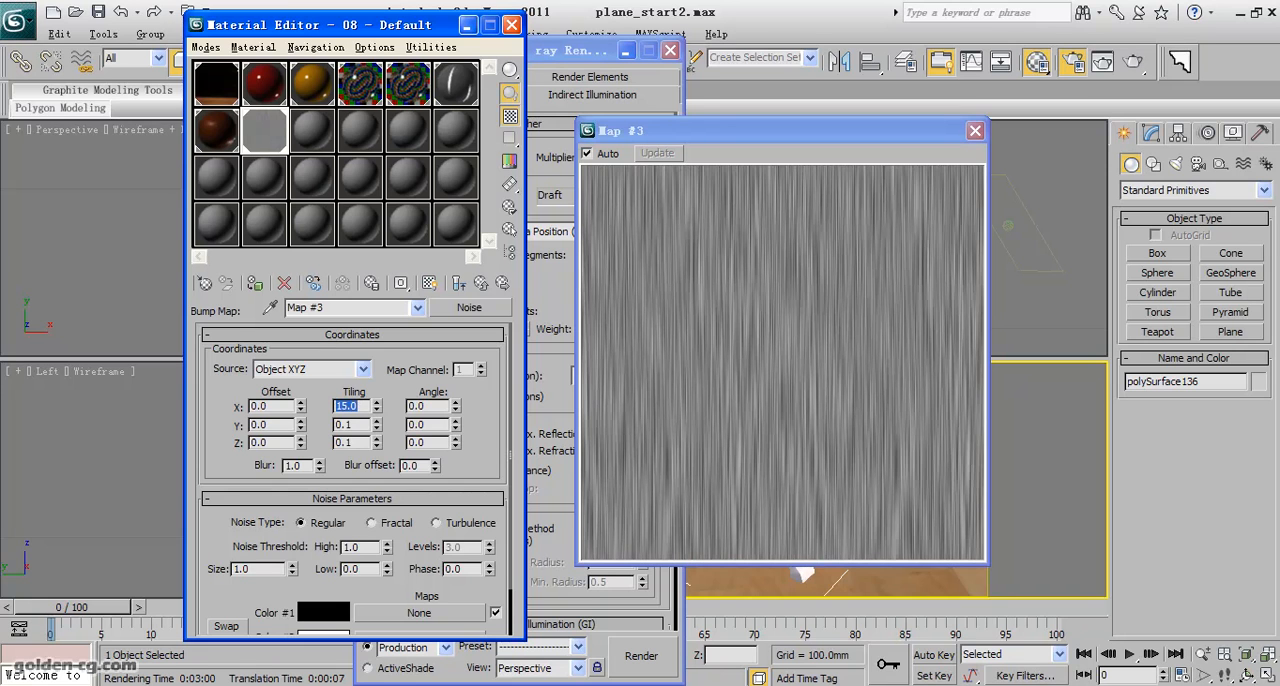
type("5")
key("Return")
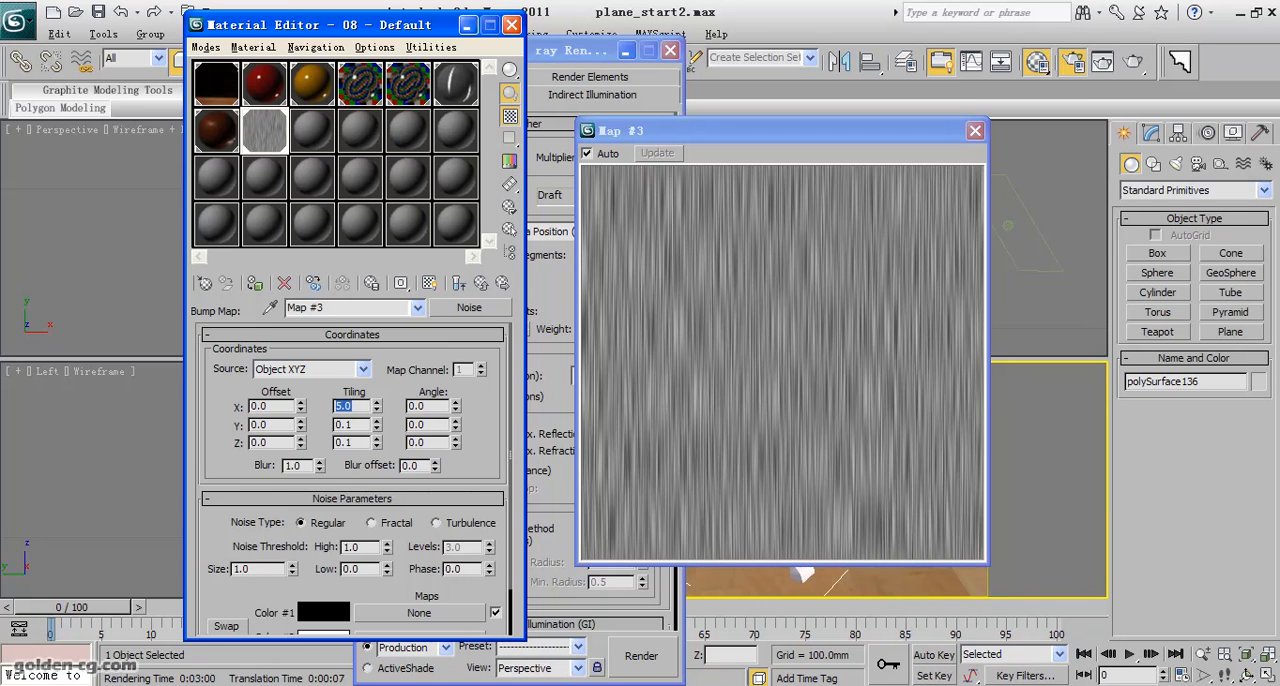
type("8")
key("Return")
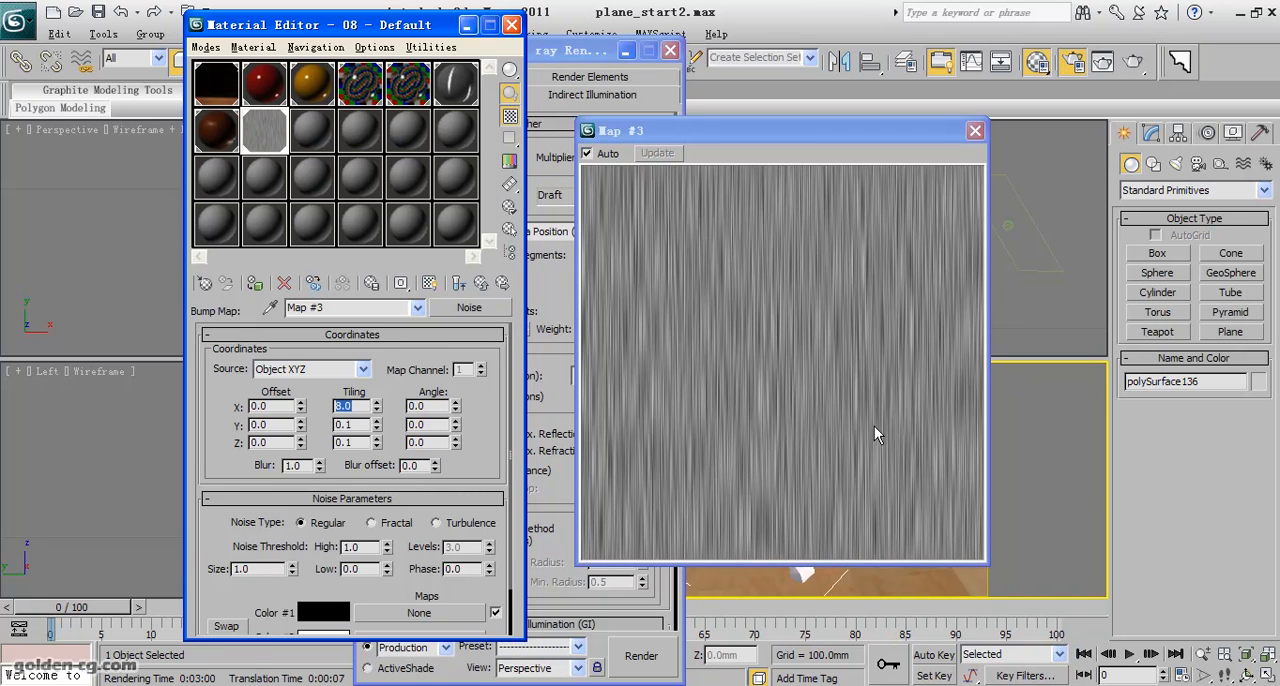
left_click(974, 133)
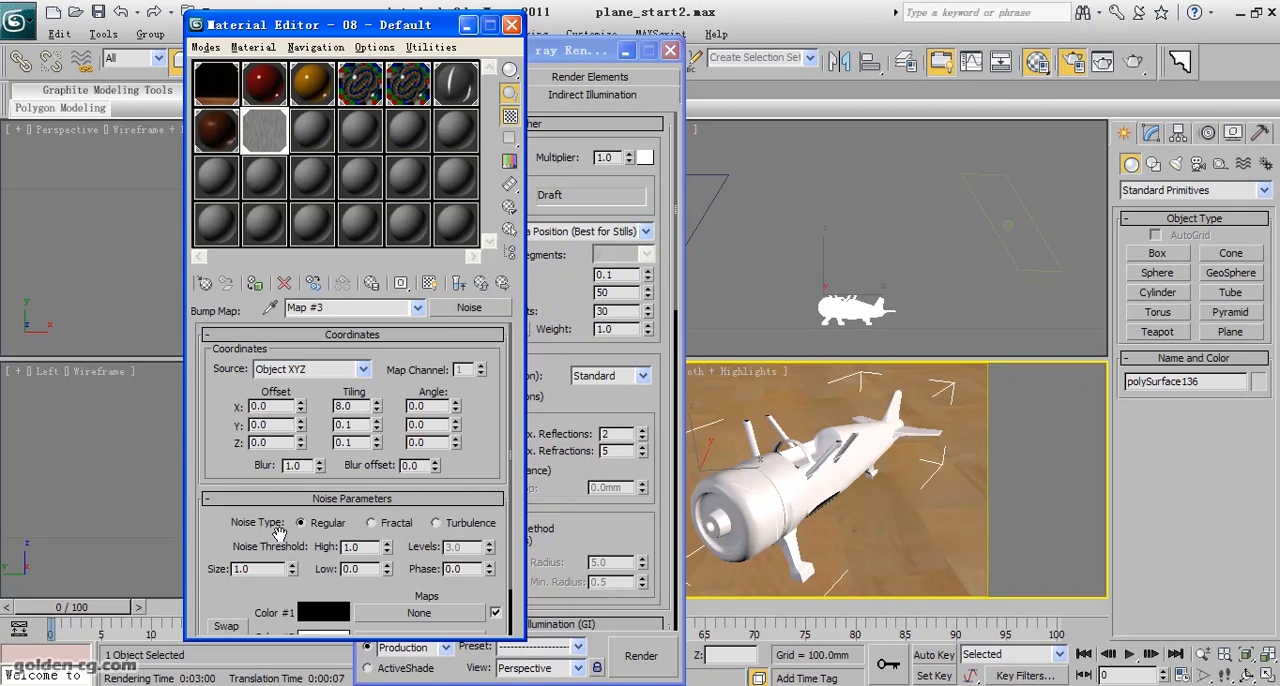
- Return to the parent material and inspect its brushed bump in an enlarged sample preview, then close the preview
left_click(484, 285)
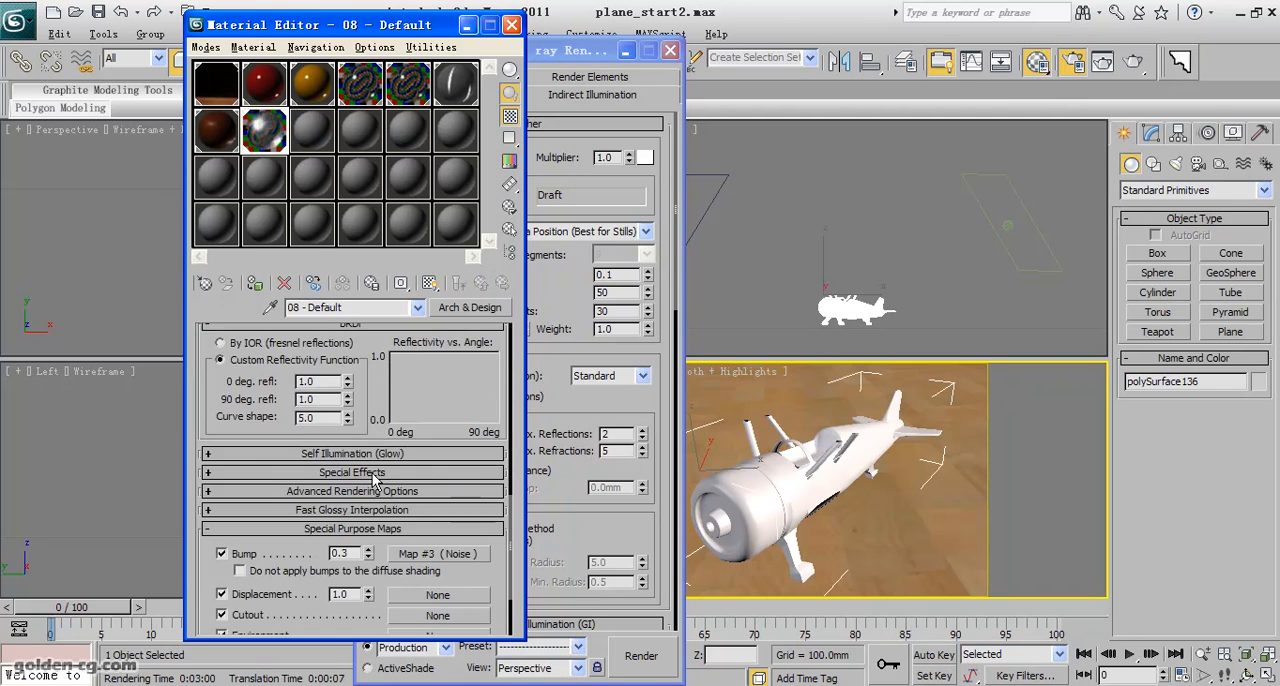
double_click(345, 553)
double_click(260, 132)
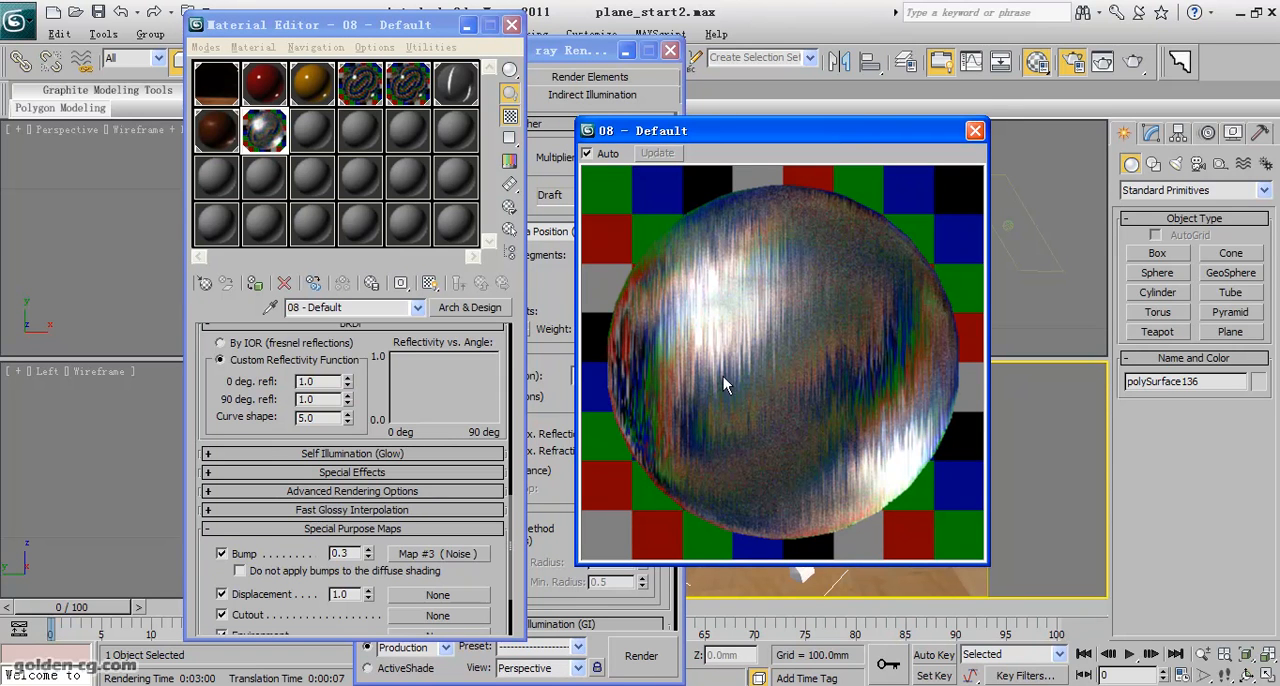
left_click_drag(853, 136, 553, 186)
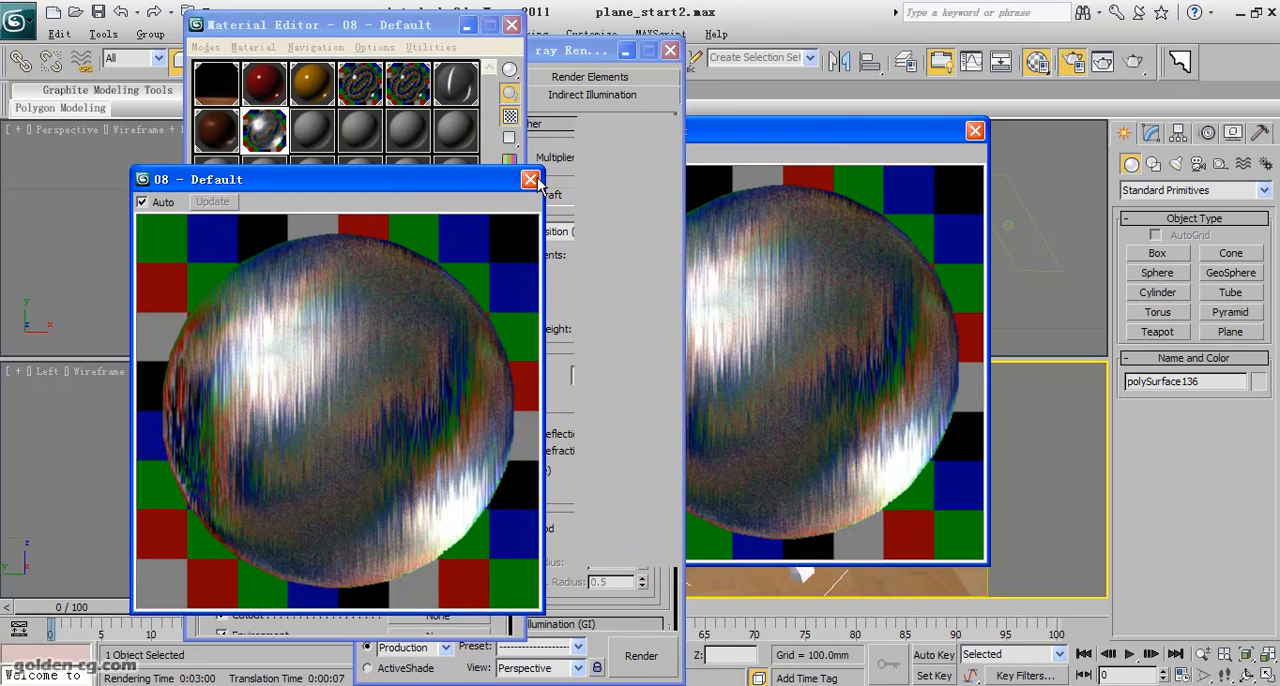
left_click(531, 181)
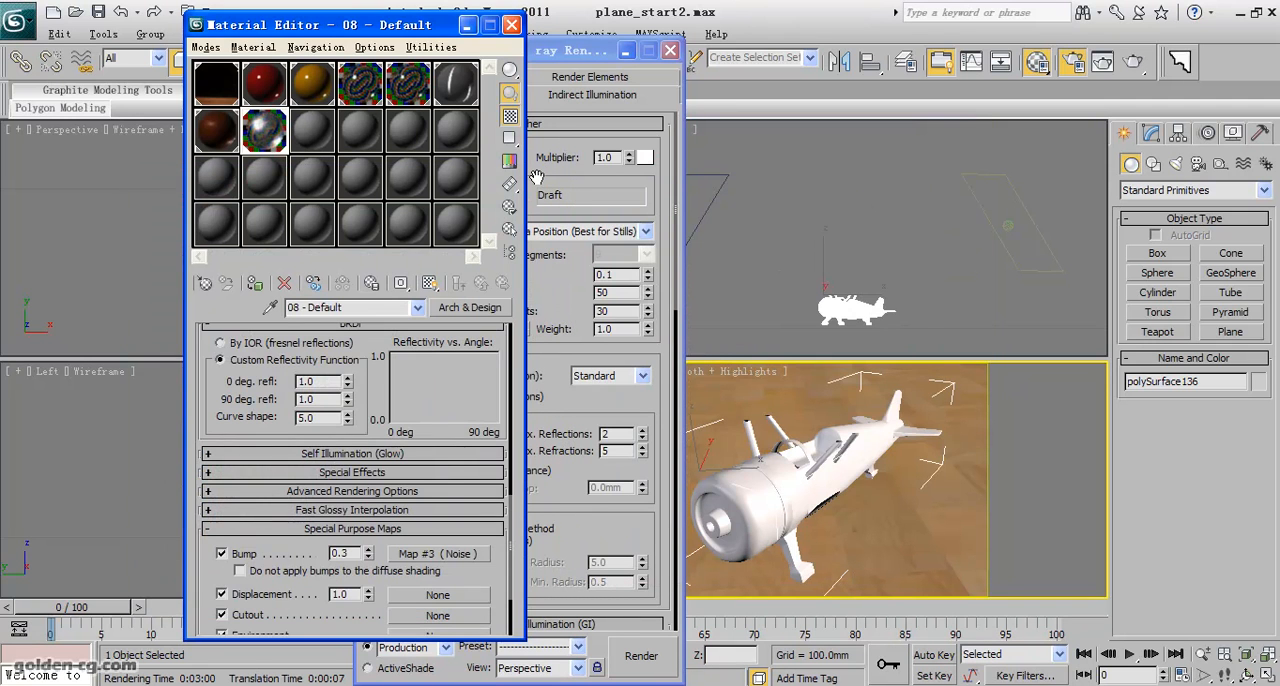
- Render the Perspective view and inspect the brushed bump on the plane's nose, cockpit and landing gear up close
left_click(1131, 63)
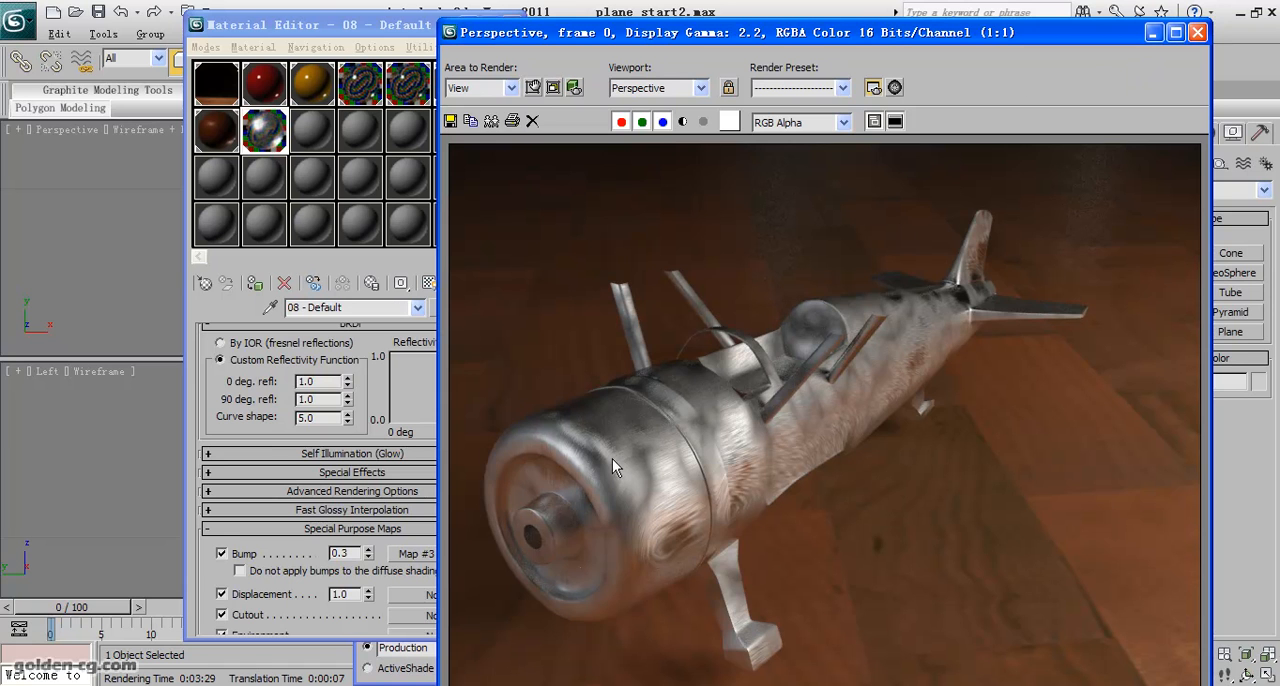
scroll(593, 475, "up", 1)
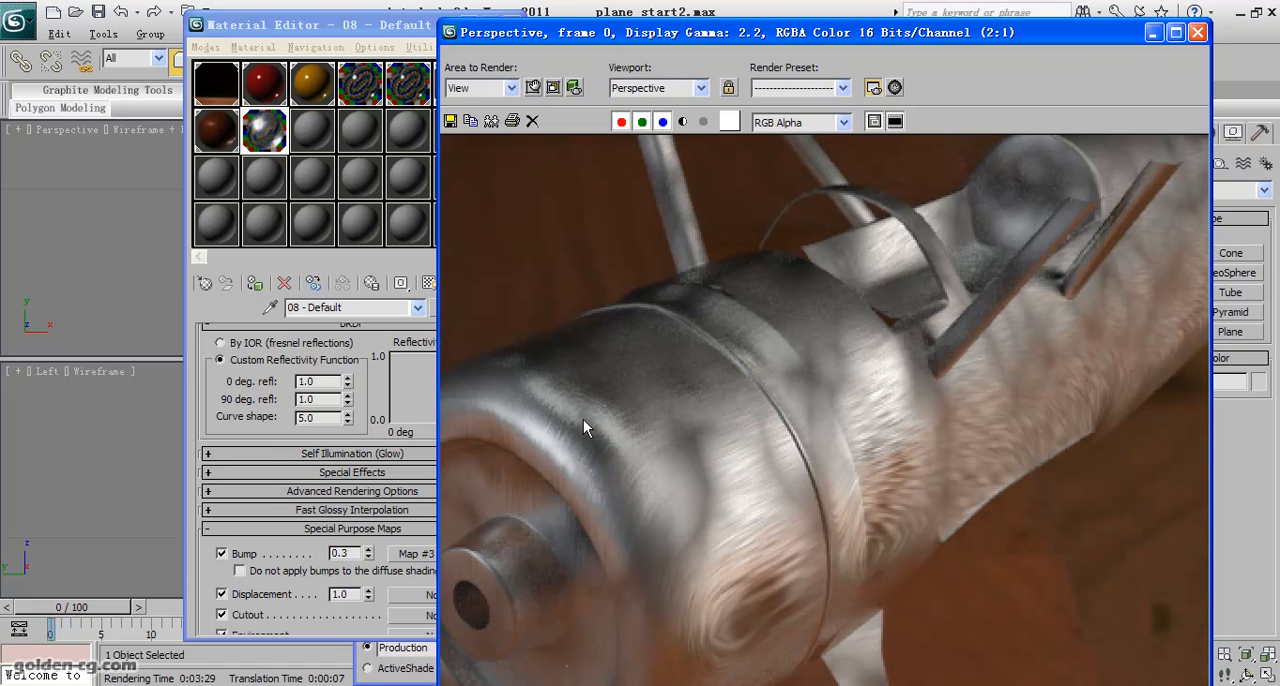
scroll(808, 519, "down", 1)
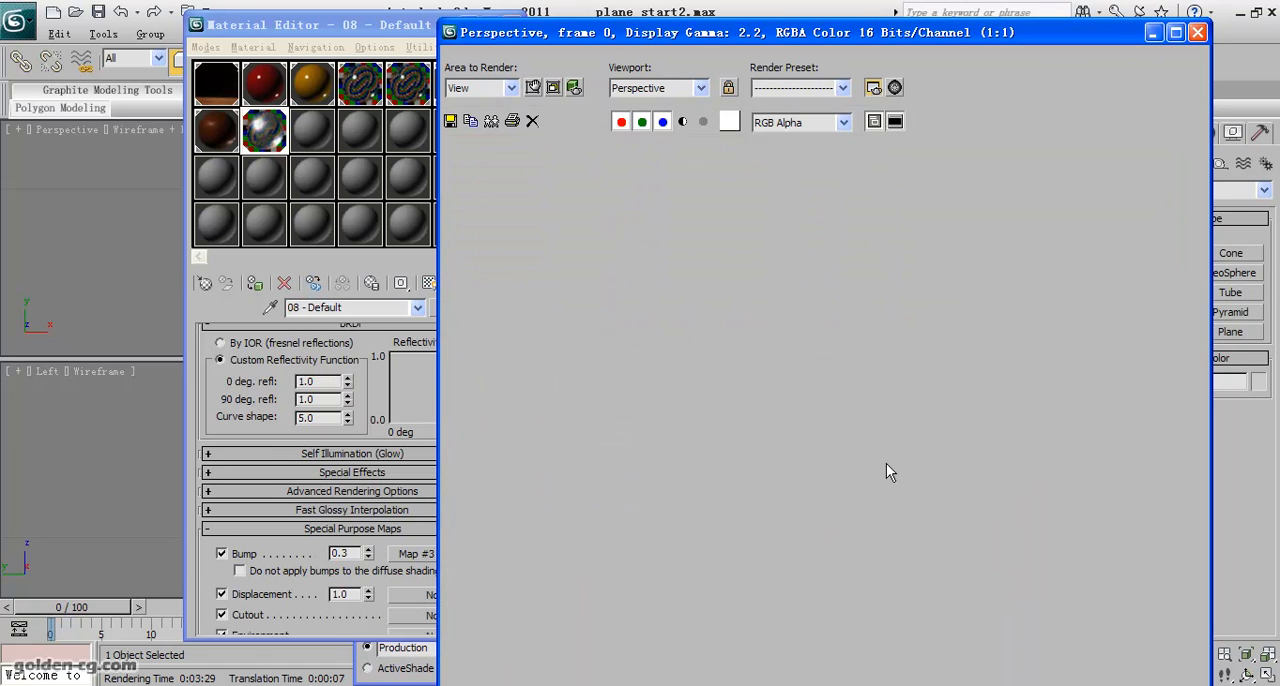
scroll(876, 378, "up", 1)
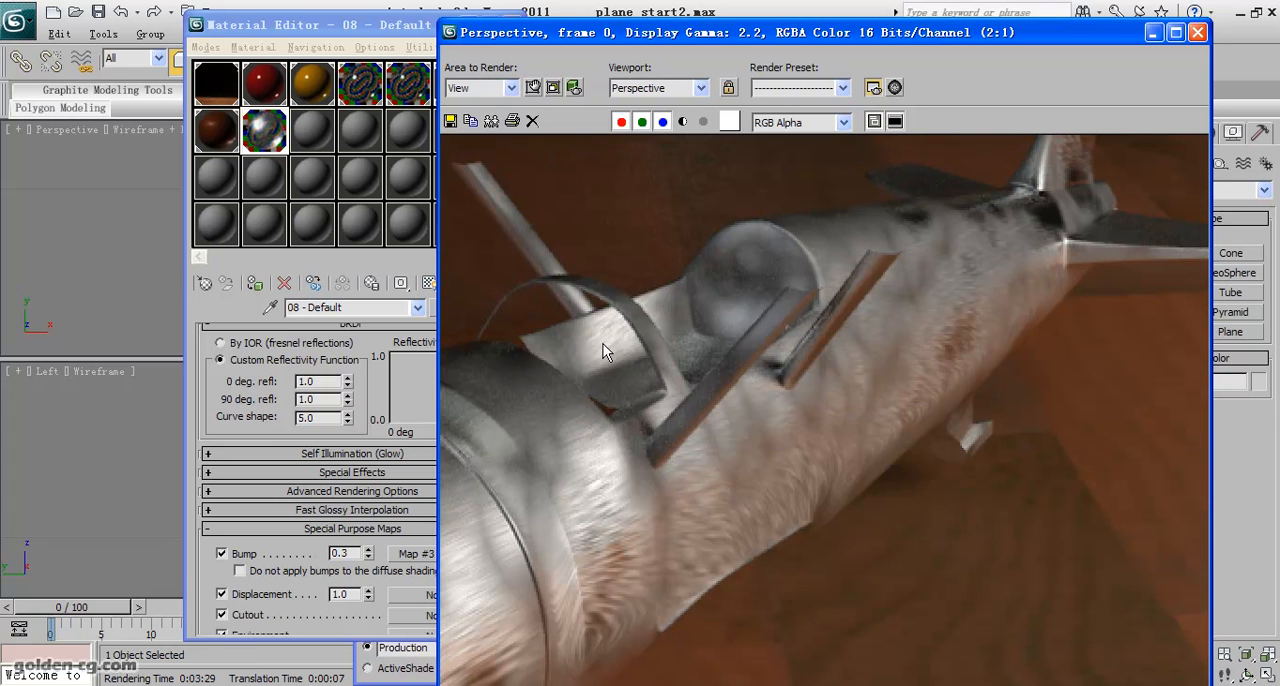
scroll(657, 403, "down", 1)
scroll(745, 585, "up", 1)
middle_click_drag(768, 565, 776, 480)
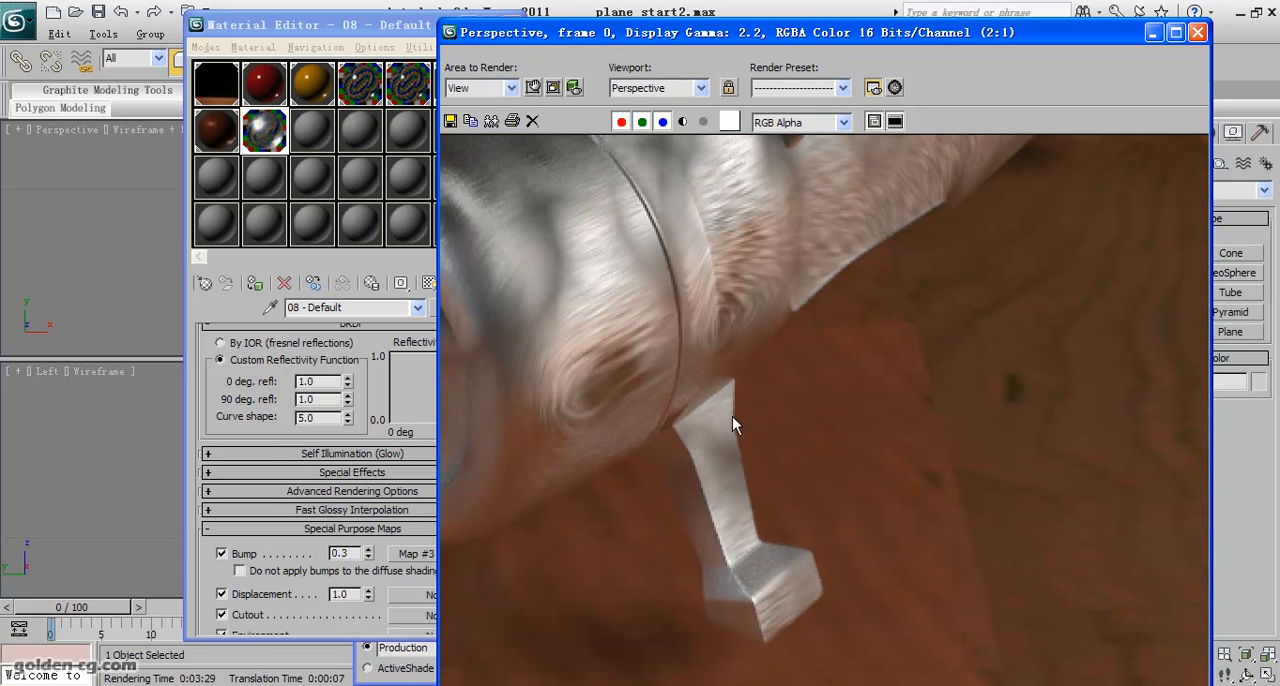
scroll(647, 404, "down", 1)
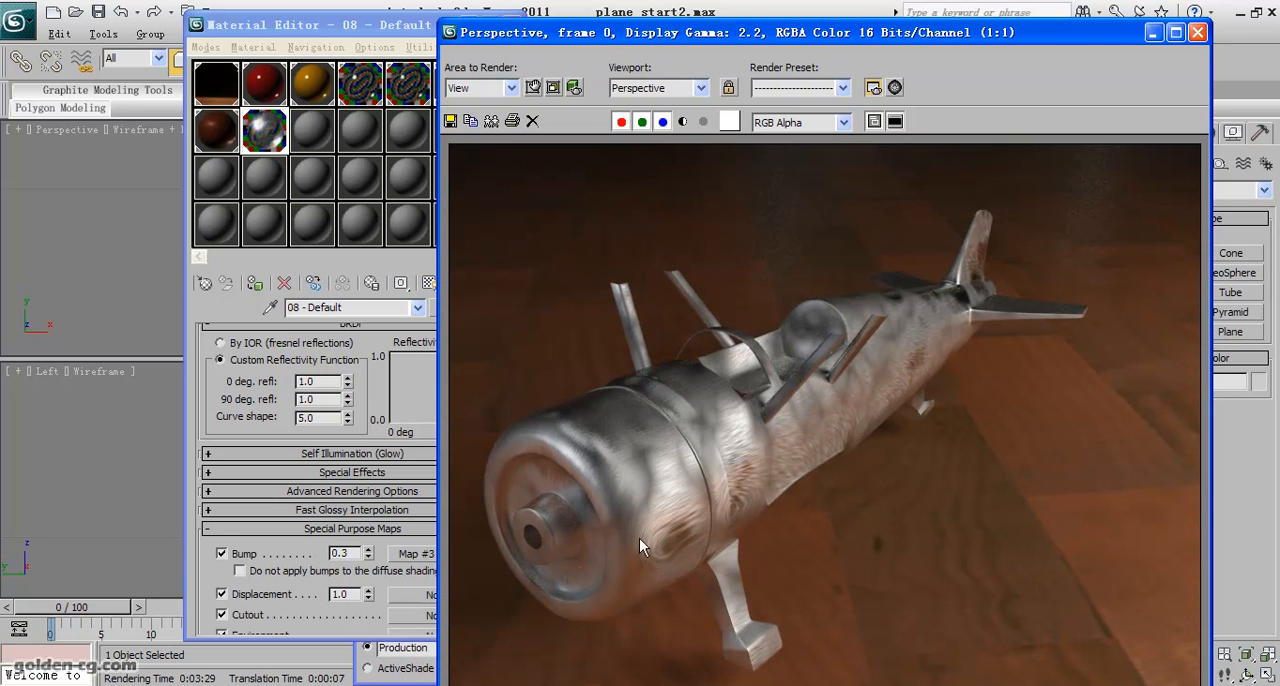
- Examine the brushed metal streaks along the rendered plane's fuselage and engine cowling at close range
scroll(807, 448, "up", 1)
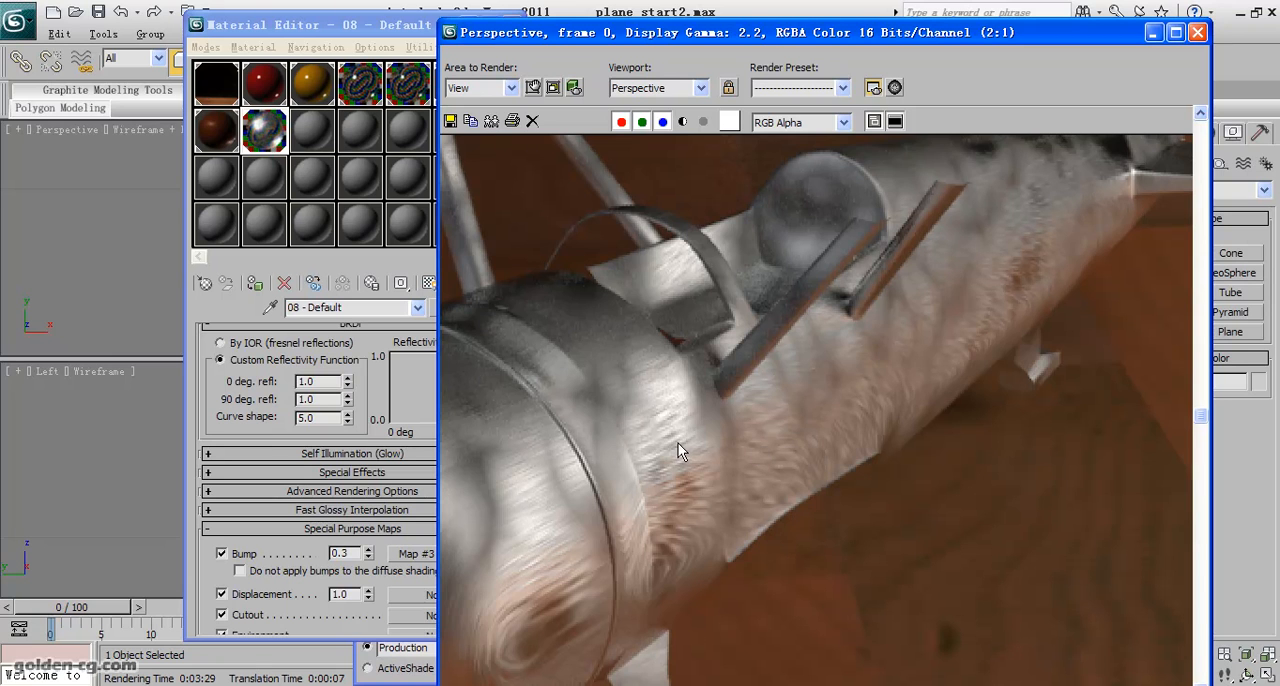
scroll(681, 444, "down", 1)
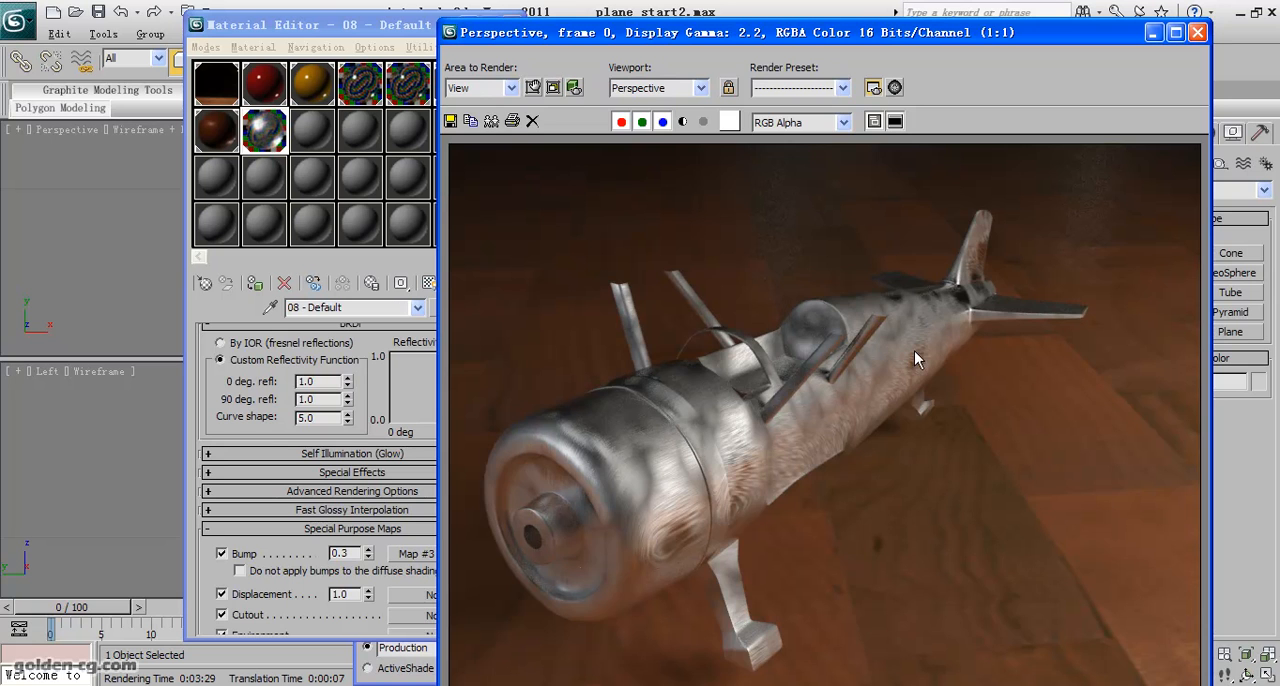
scroll(914, 351, "up", 1)
scroll(947, 305, "down", 1)
scroll(653, 513, "up", 1)
key("shift+q")
scroll(662, 416, "up", 1)
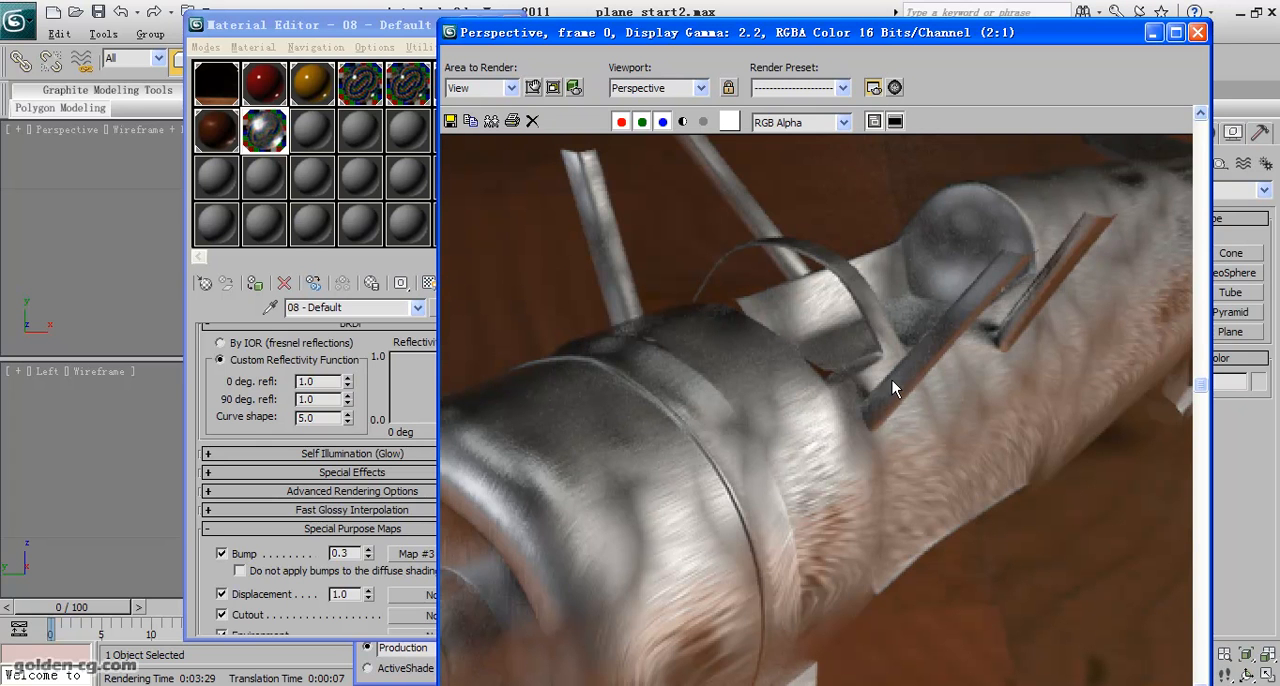
scroll(892, 381, "down", 1)
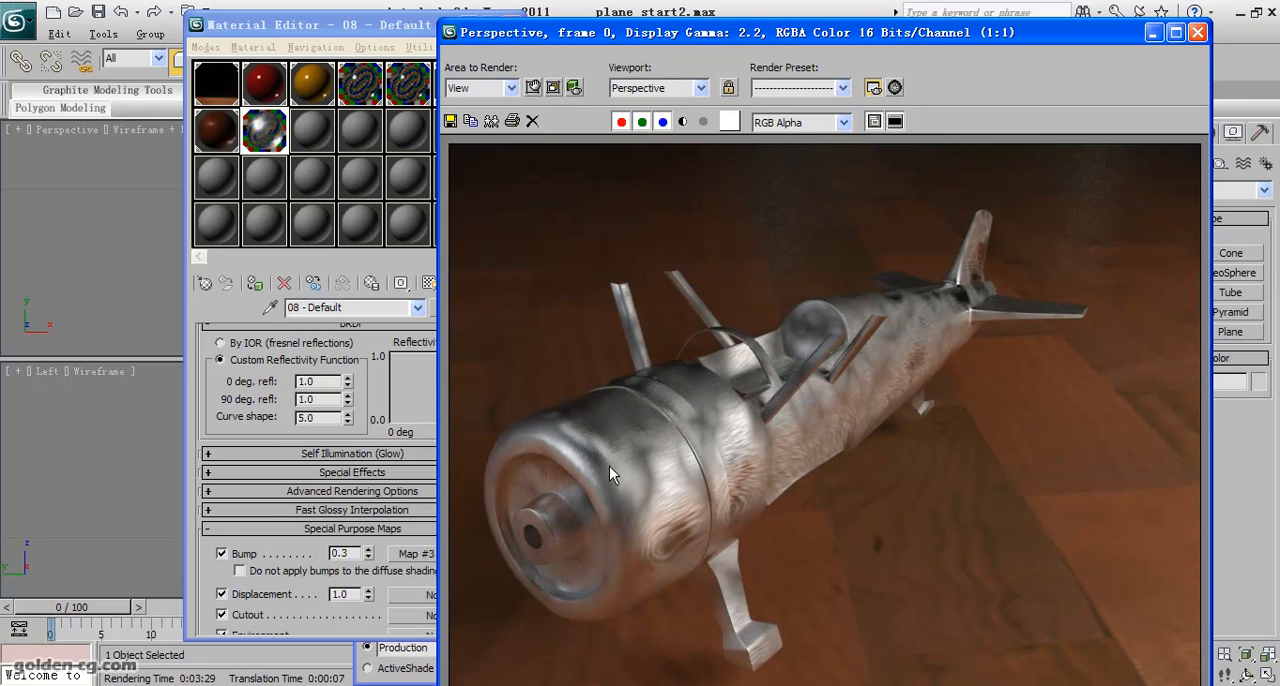
- Convert the unused 09 - Default material in the second row of samples to Blend, keeping the old material as sub-material
left_click(380, 385)
scroll(390, 400, "up", 5)
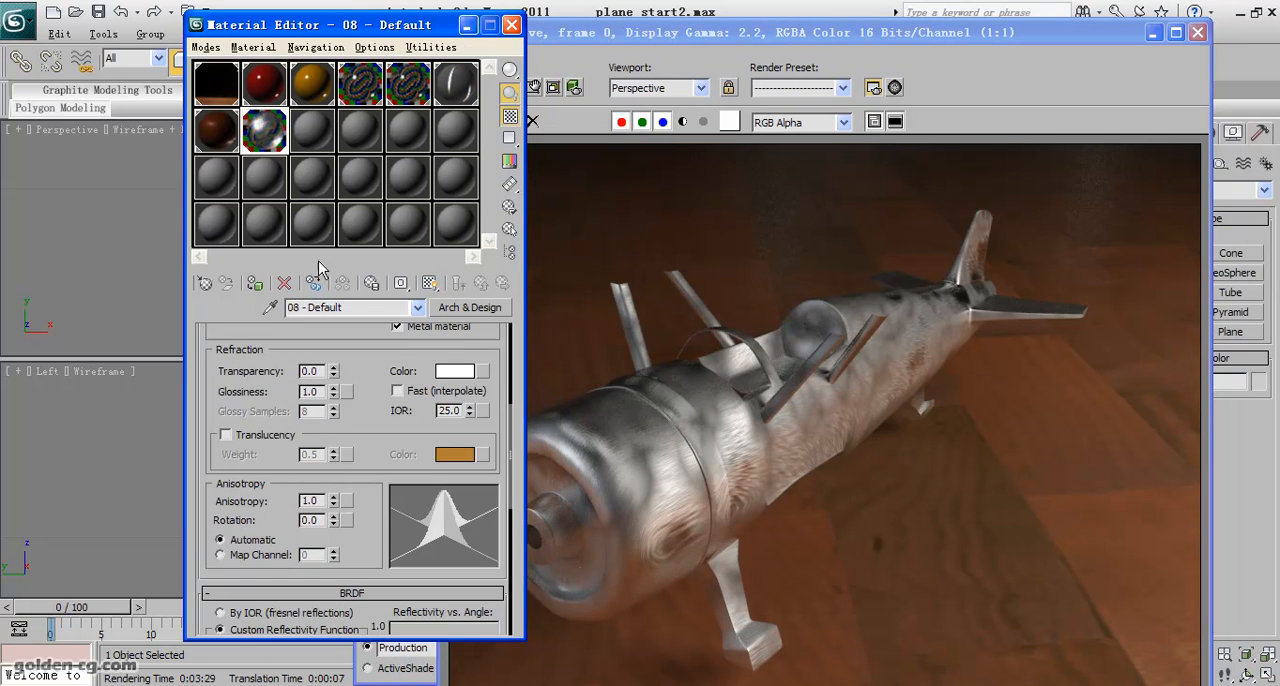
left_click(266, 96)
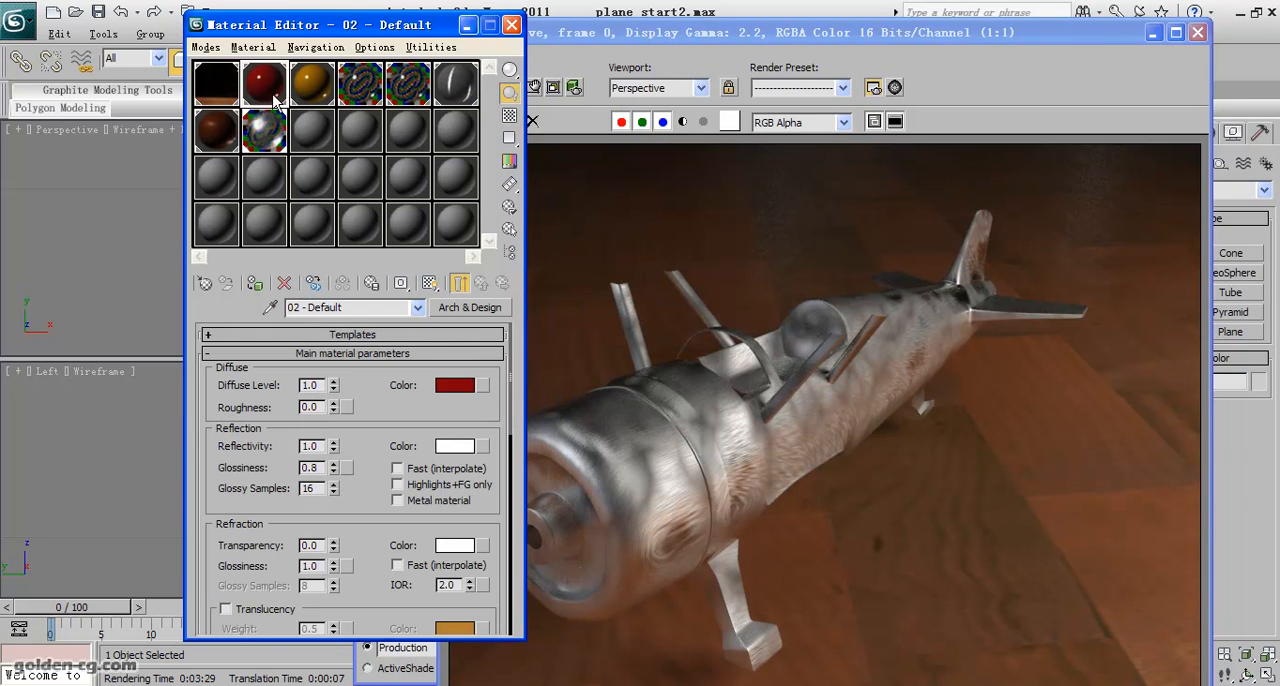
left_click(317, 136)
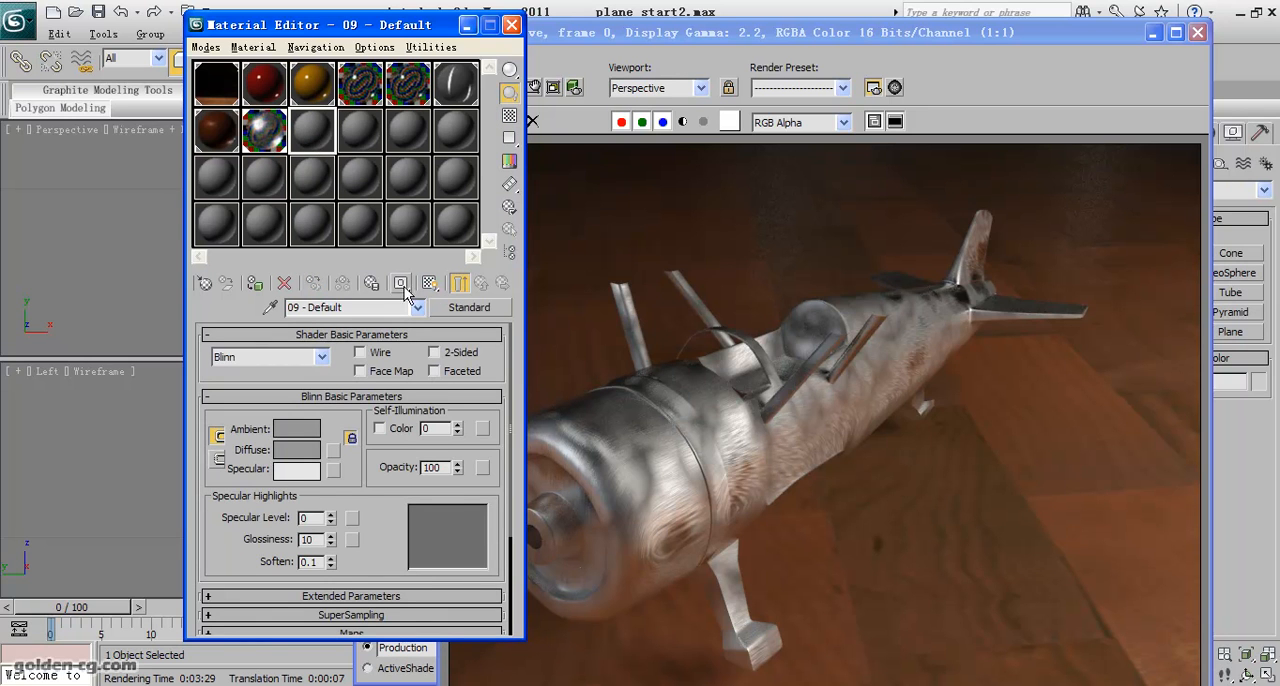
left_click(455, 309)
left_click(512, 185)
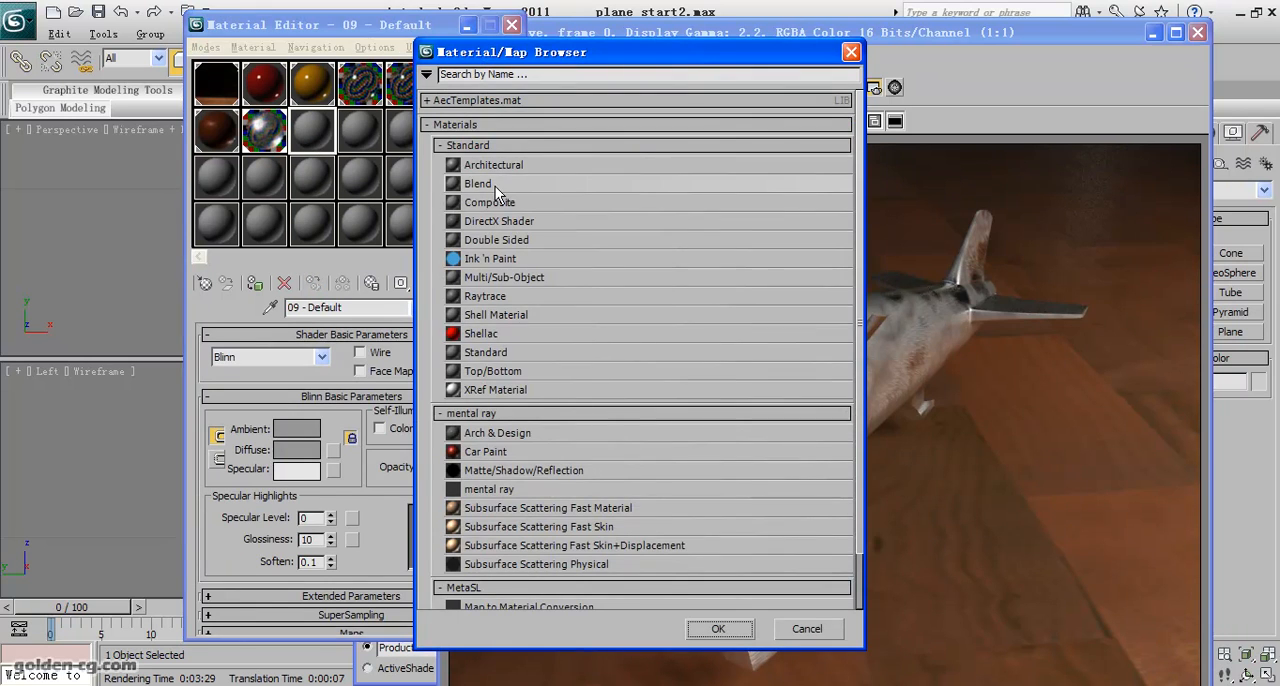
left_click(718, 628)
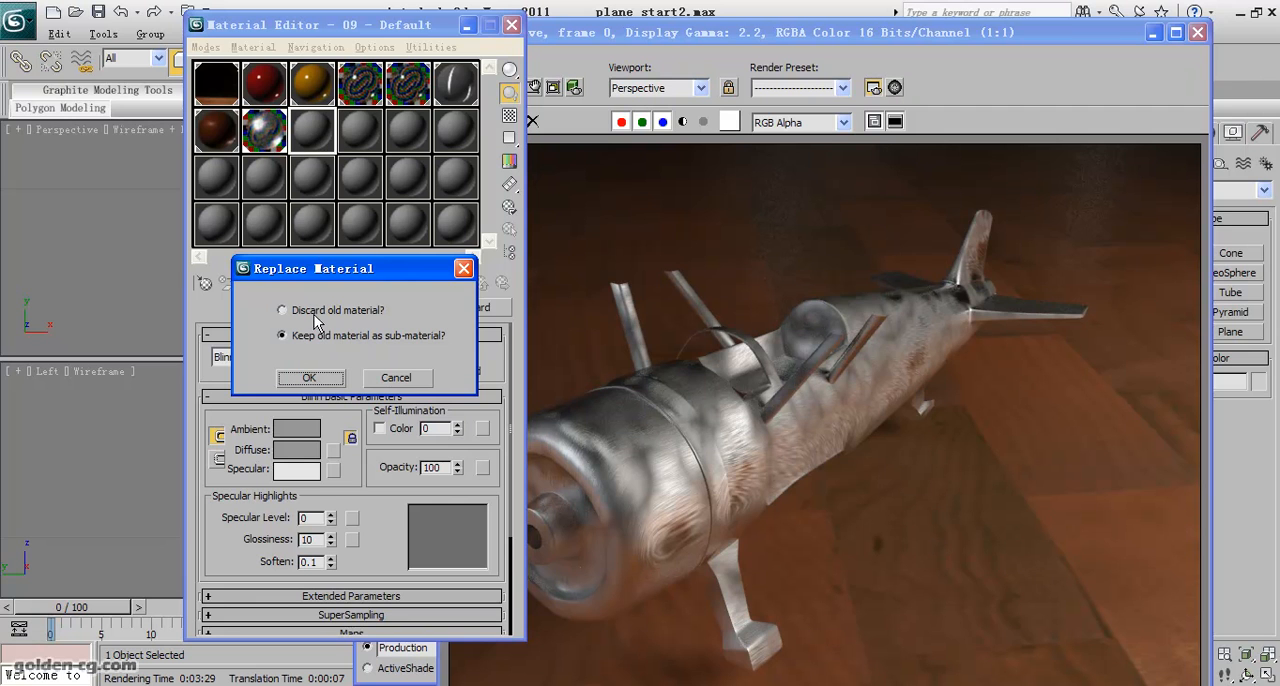
left_click(308, 377)
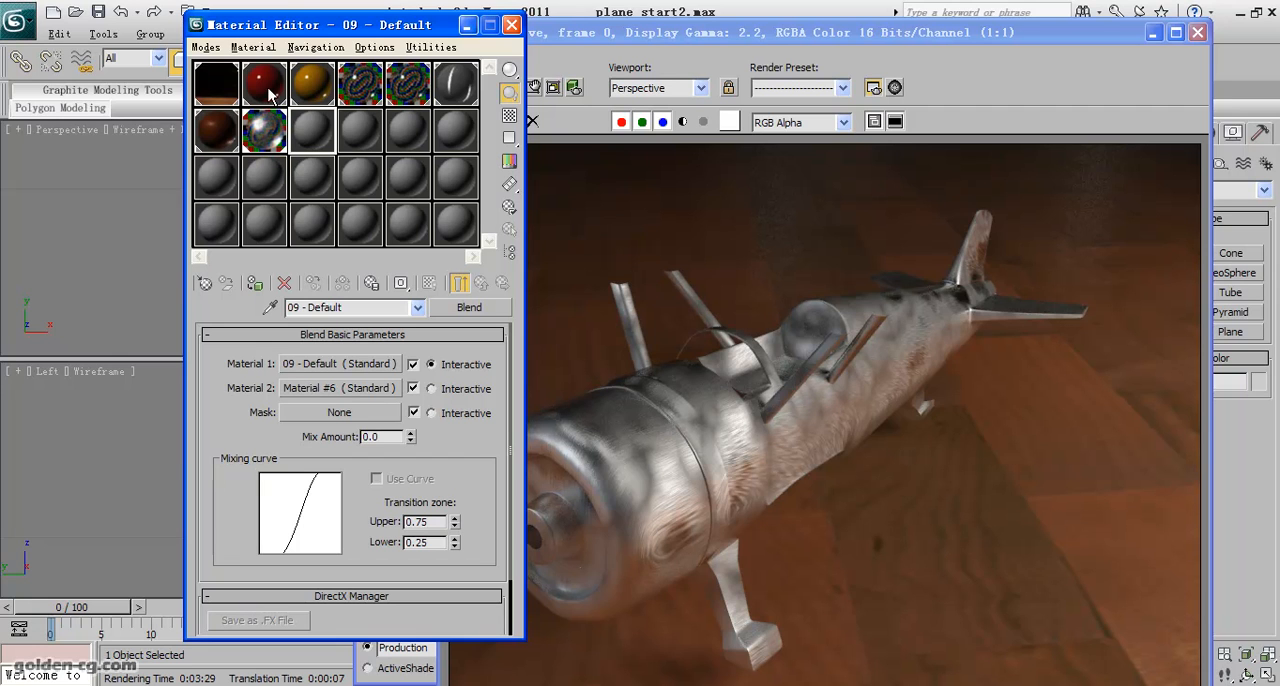
- Assign the red Arch & Design material as Material 1 and the brushed metal as Material 2 of the Blend, both as instances
left_click_drag(268, 95, 320, 360)
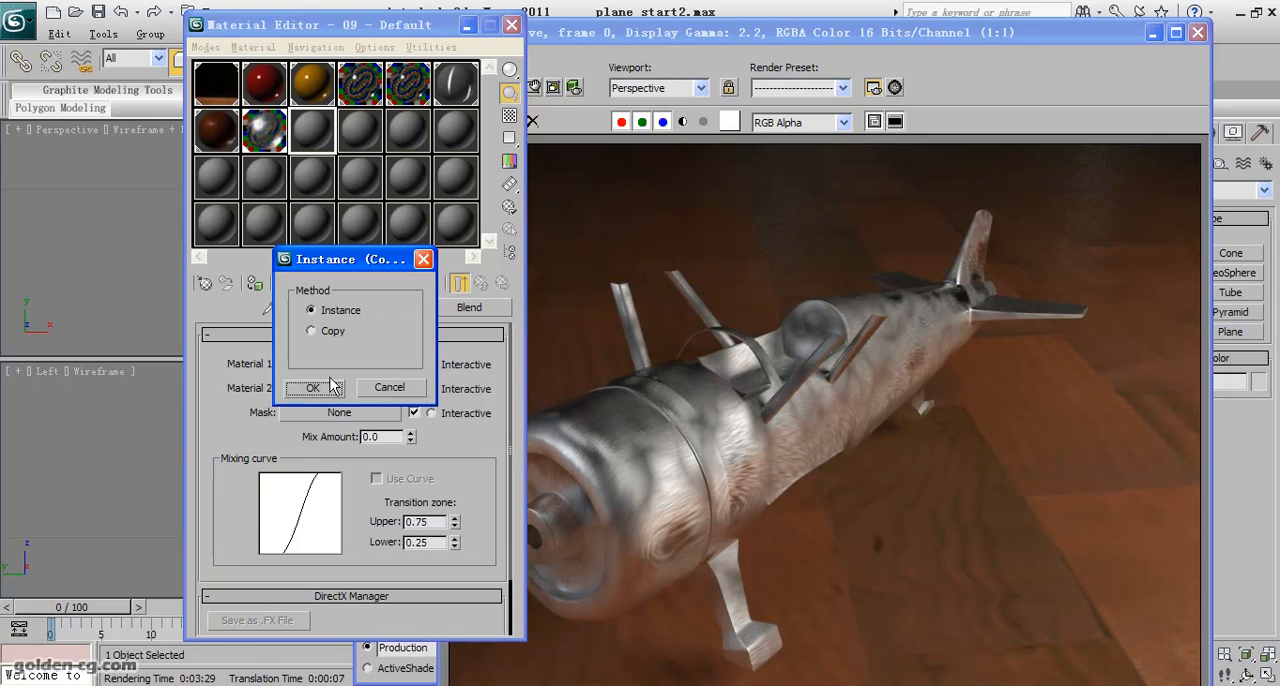
left_click(312, 387)
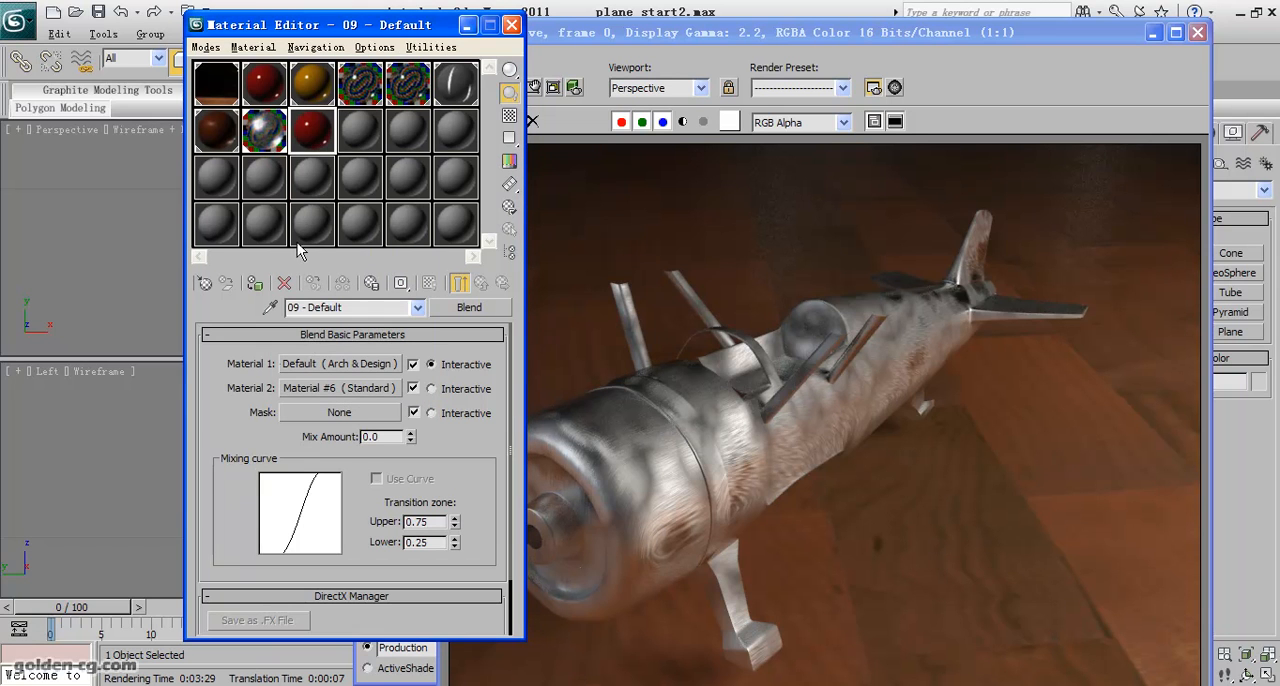
left_click_drag(265, 130, 306, 392)
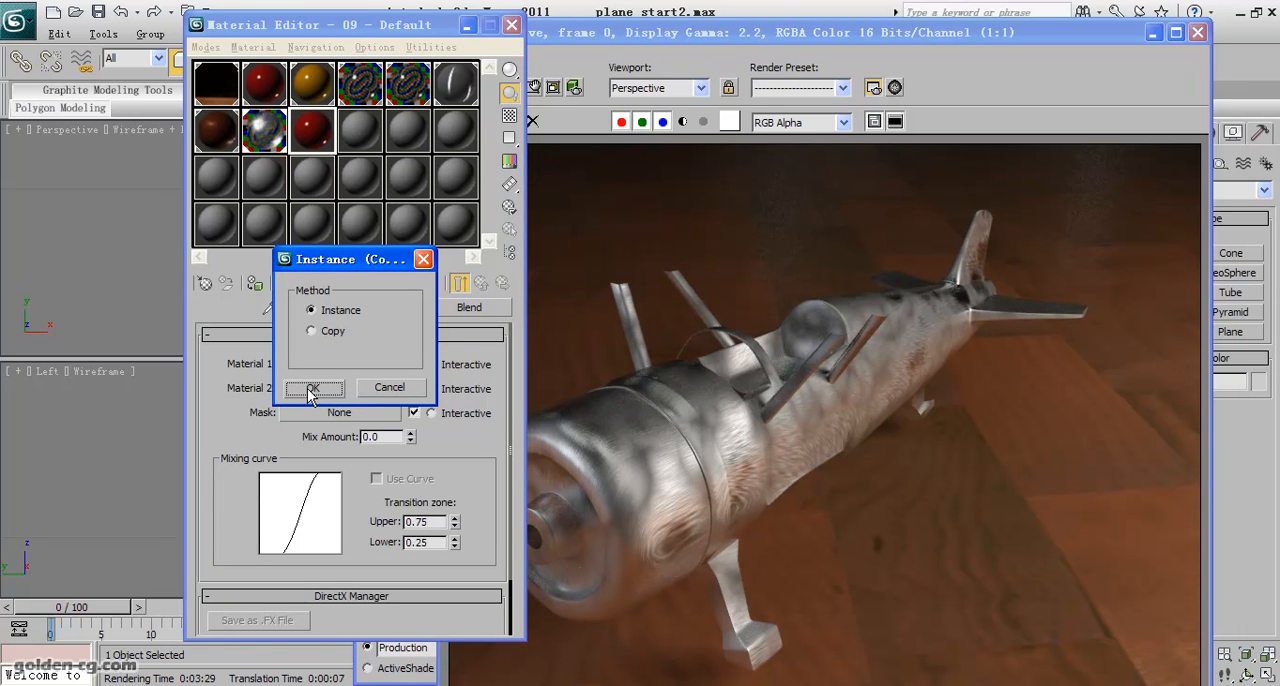
left_click(307, 393)
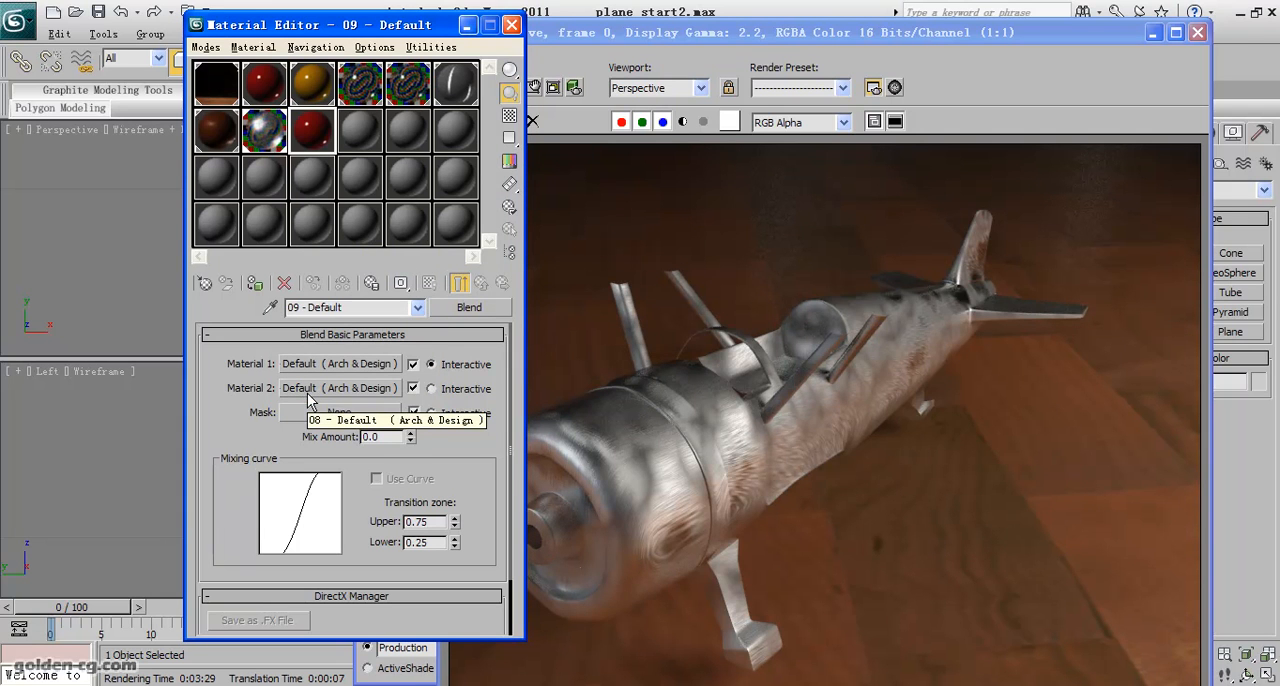
- Open an enlarged sample preview of the Blend material beside its parameters and try varying the Mix Amount
double_click(314, 142)
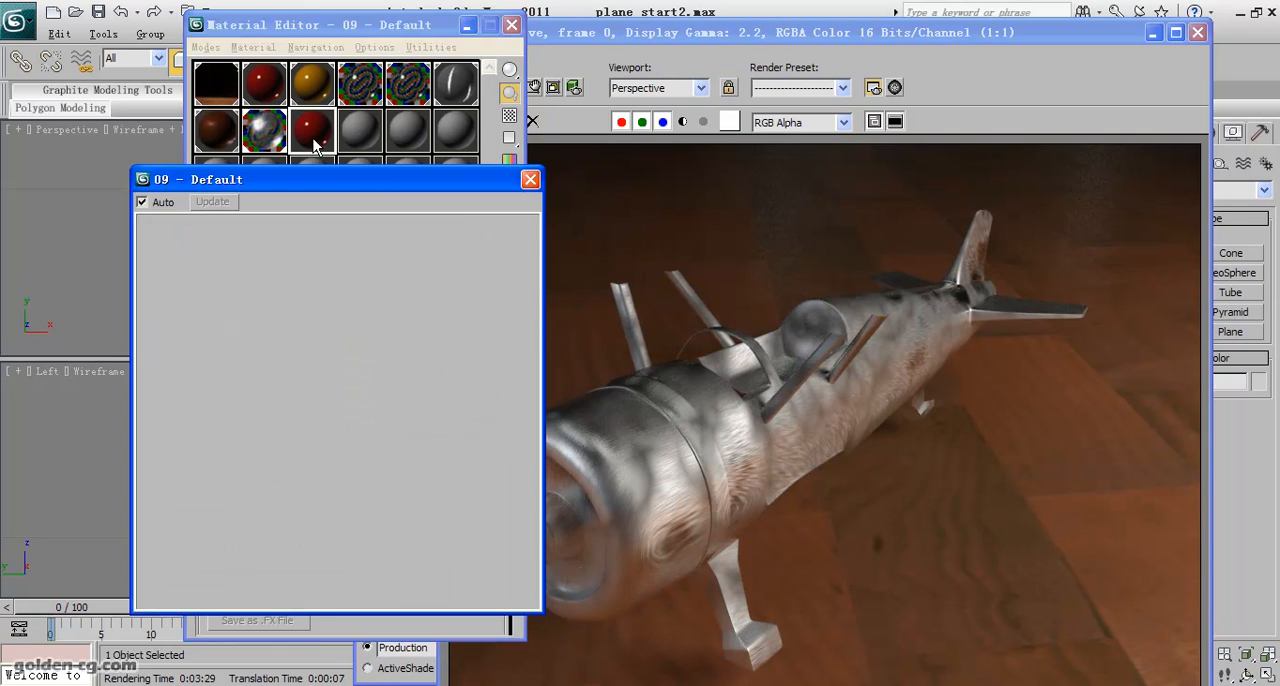
left_click_drag(339, 179, 724, 156)
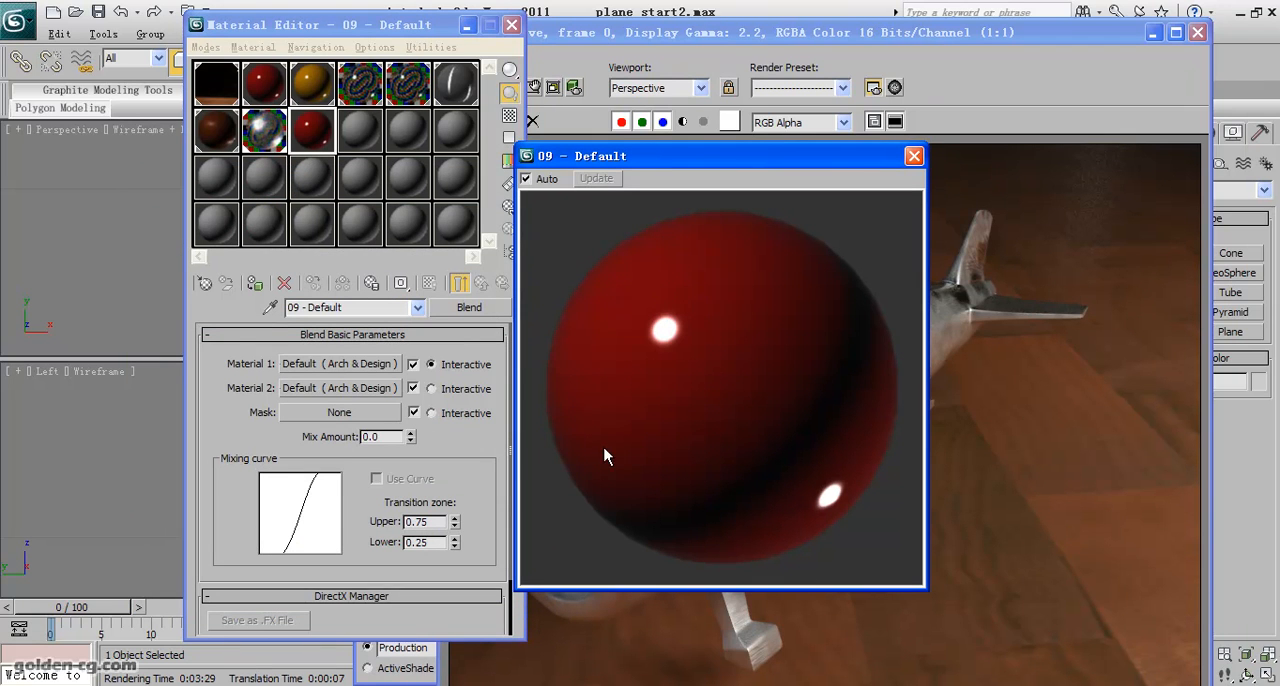
left_click_drag(410, 437, 412, 410)
right_click(411, 438)
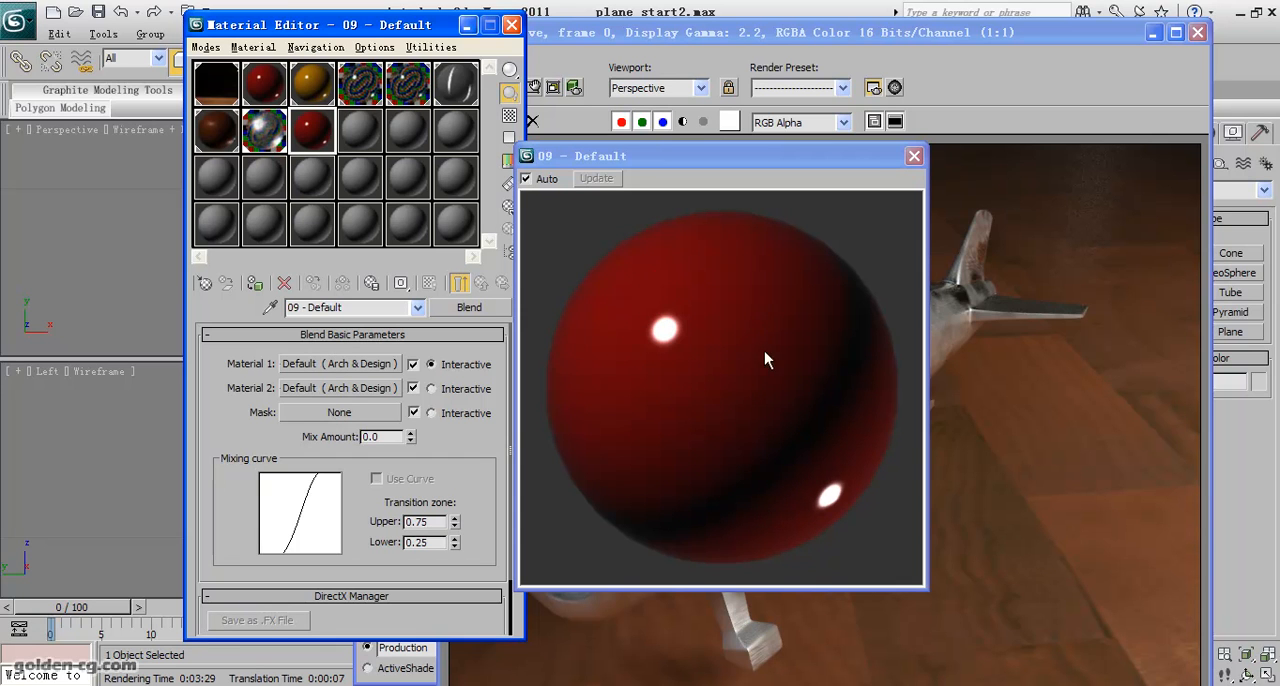
- Assign a Splat map as the mask of the Blend material
left_click(344, 413)
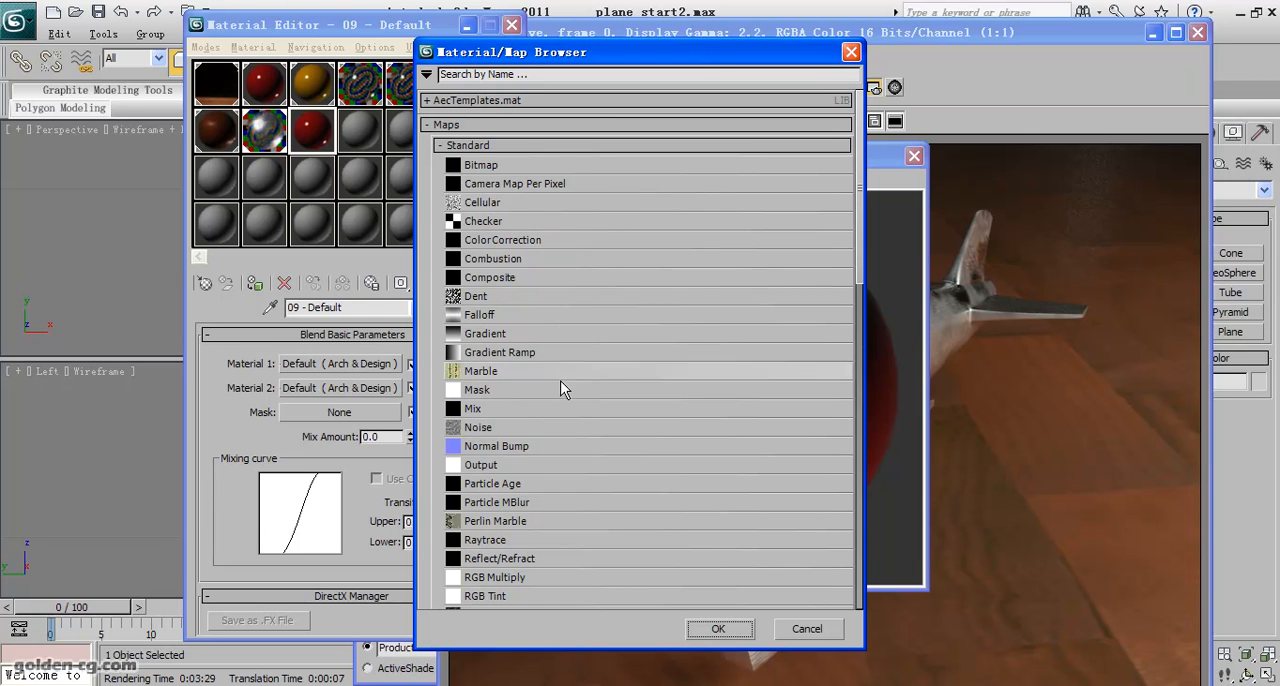
left_click_drag(863, 266, 859, 377)
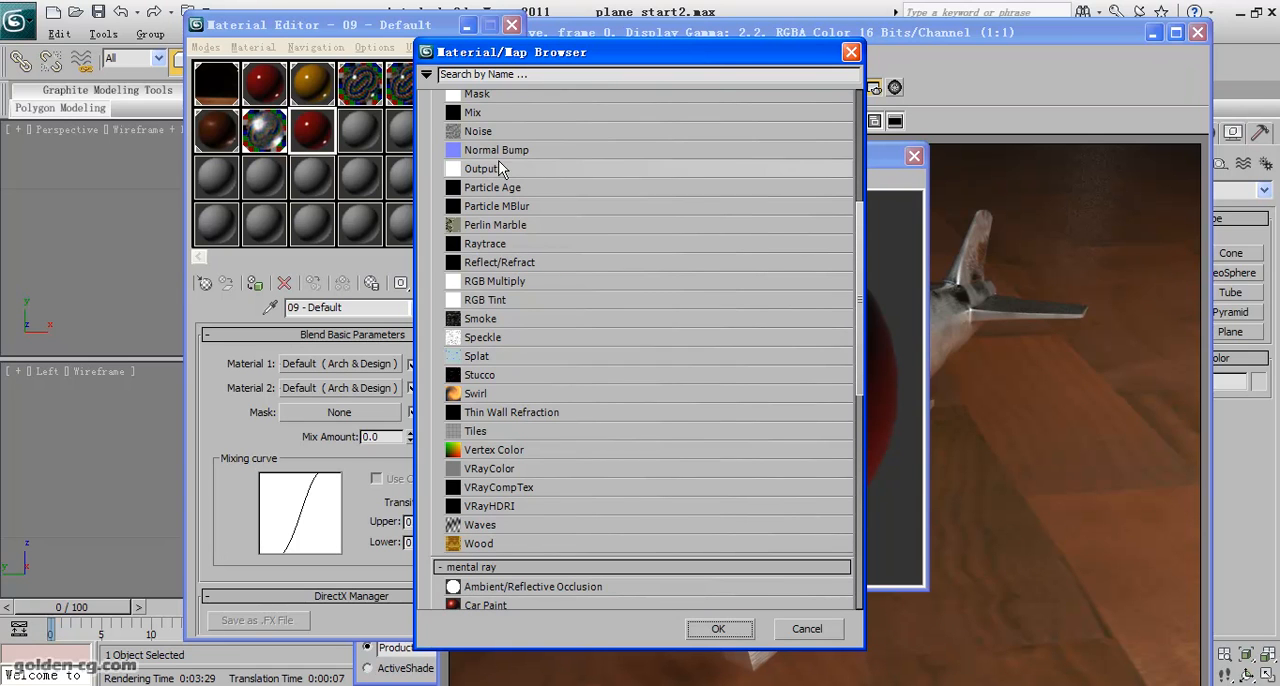
double_click(500, 358)
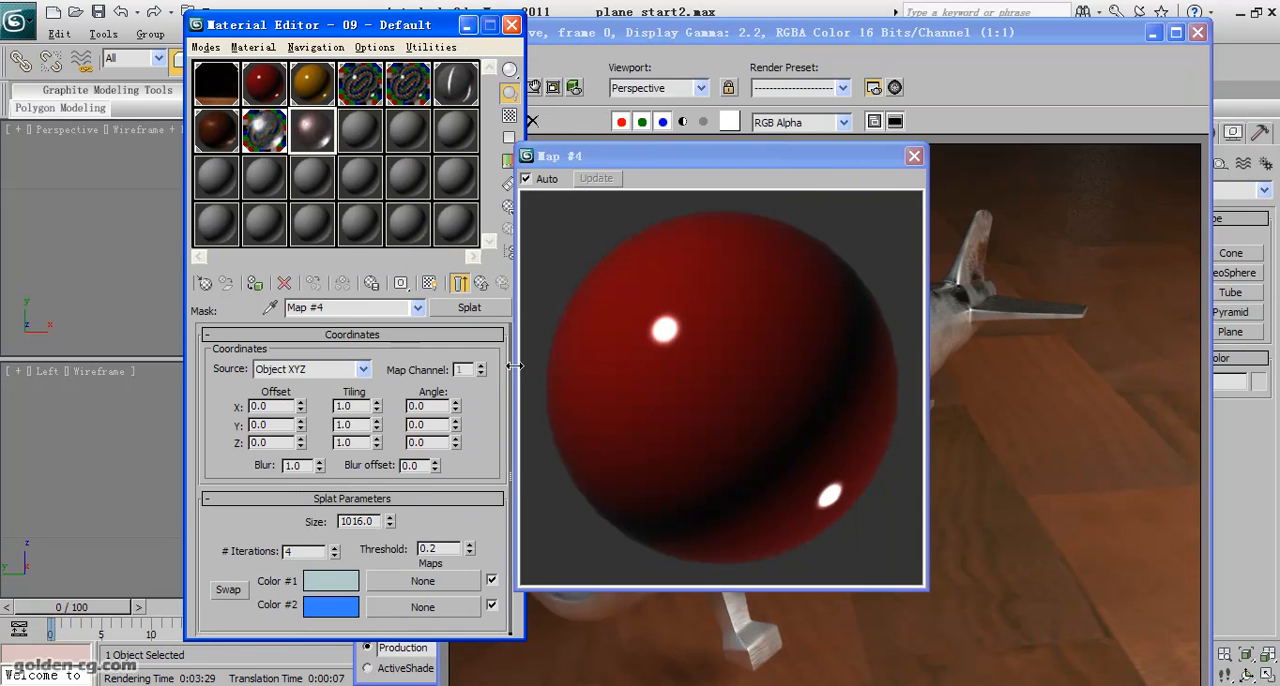
- Set the Splat mask's Color #1 to pure white and Color #2 to pure black
left_click(337, 580)
left_click_drag(536, 207, 540, 265)
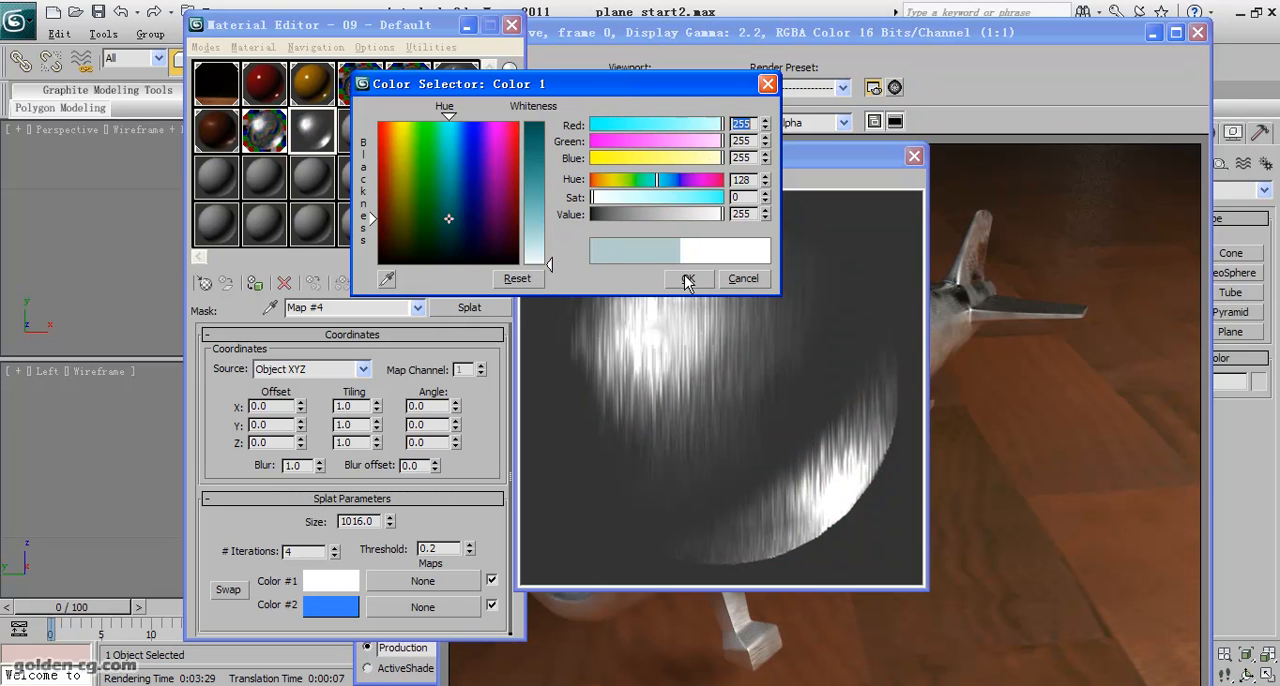
left_click(688, 278)
left_click(334, 604)
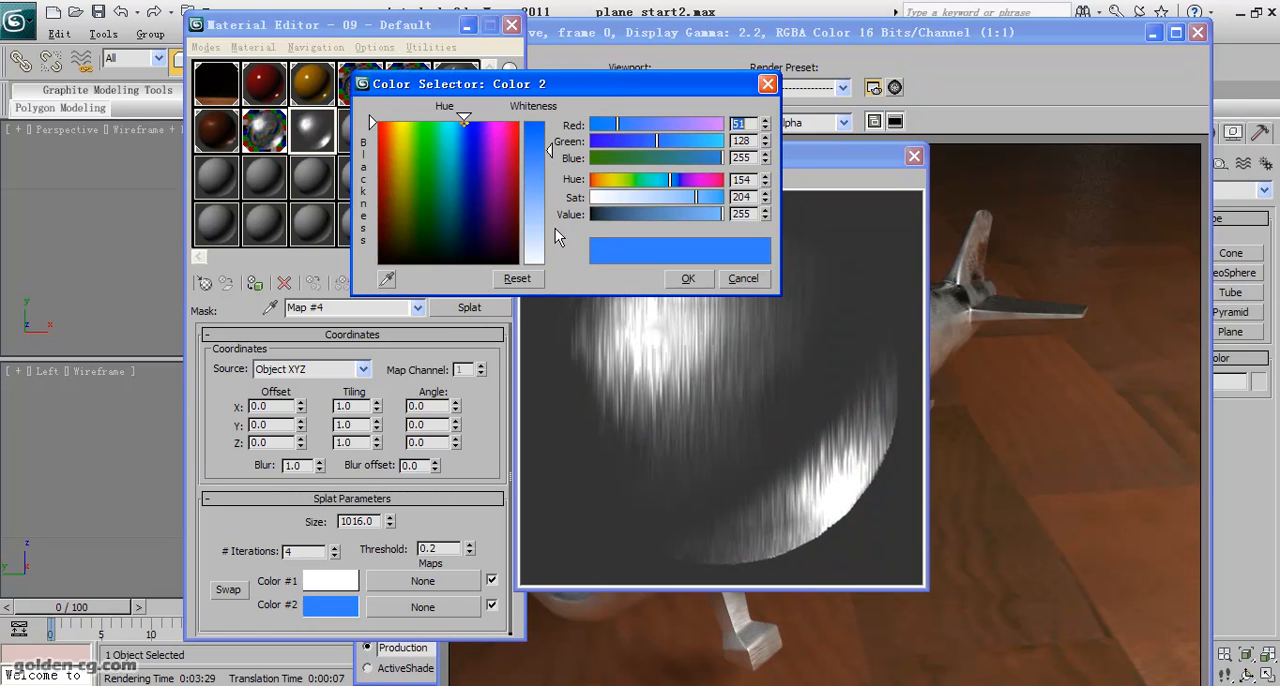
left_click_drag(503, 190, 518, 264)
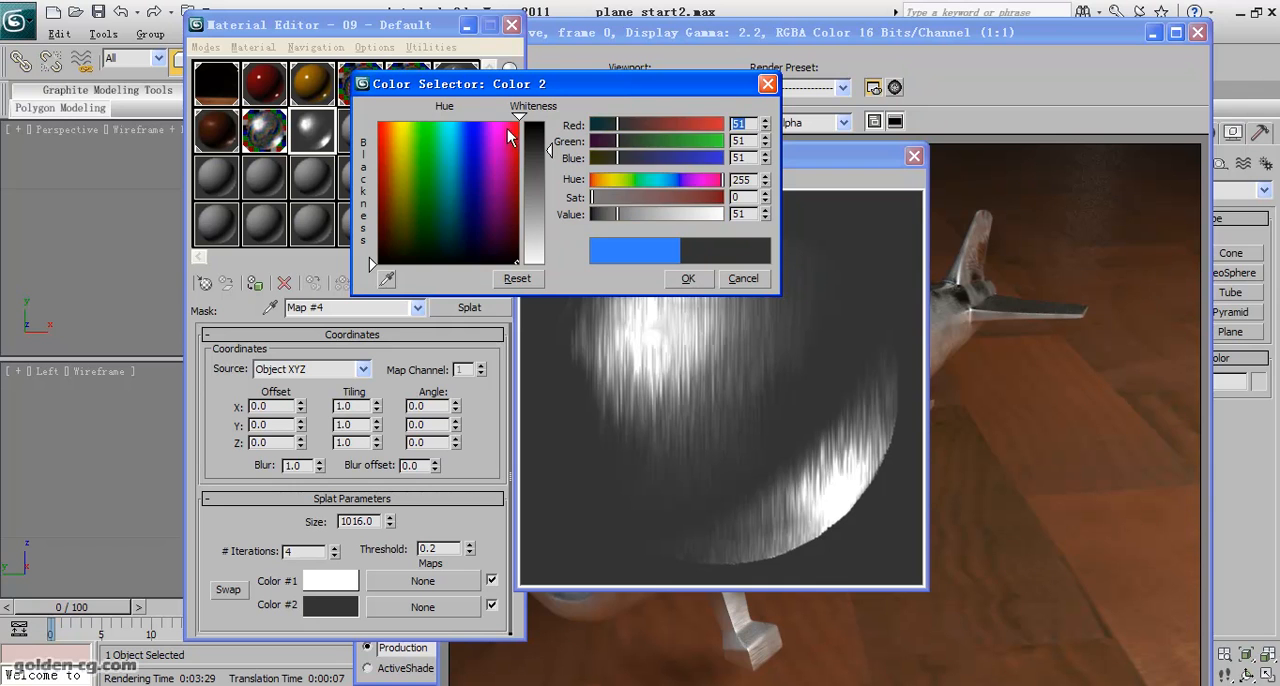
left_click_drag(532, 138, 541, 123)
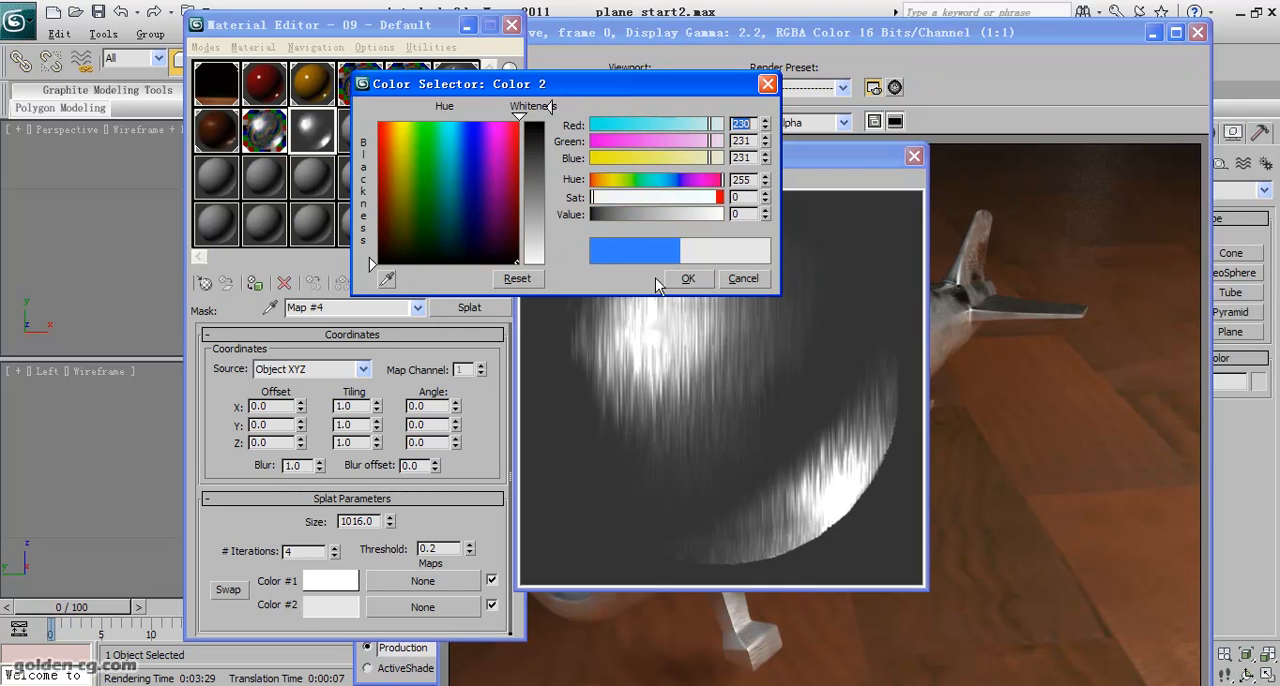
left_click_drag(546, 134, 549, 124)
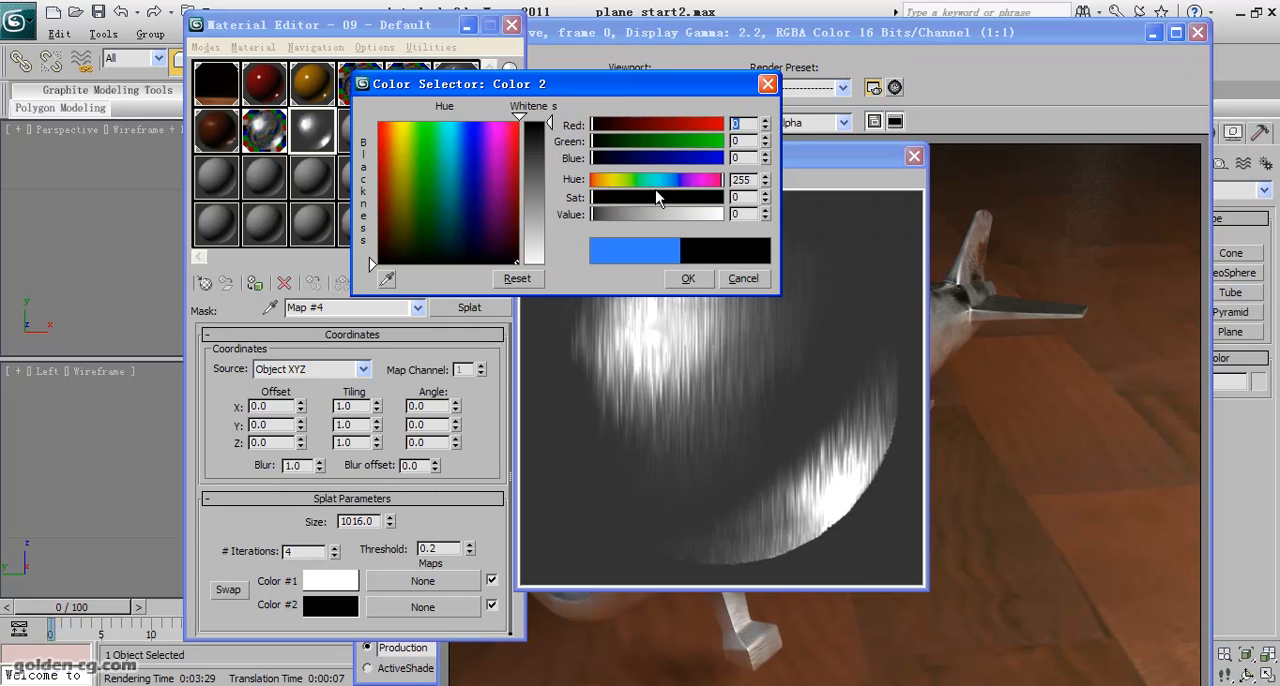
left_click(690, 277)
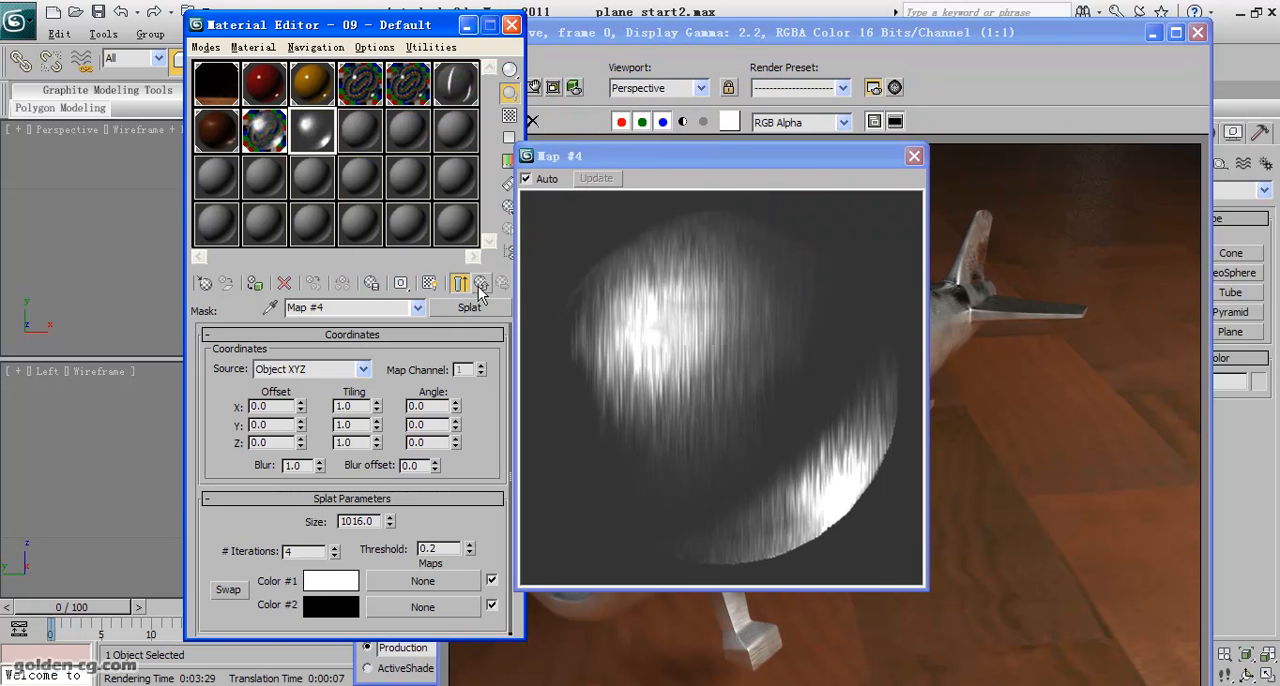
- Check the Splat mask against its parent Blend material, and swap the mask's colours so Color #1 is black and Color #2 white
left_click(480, 284)
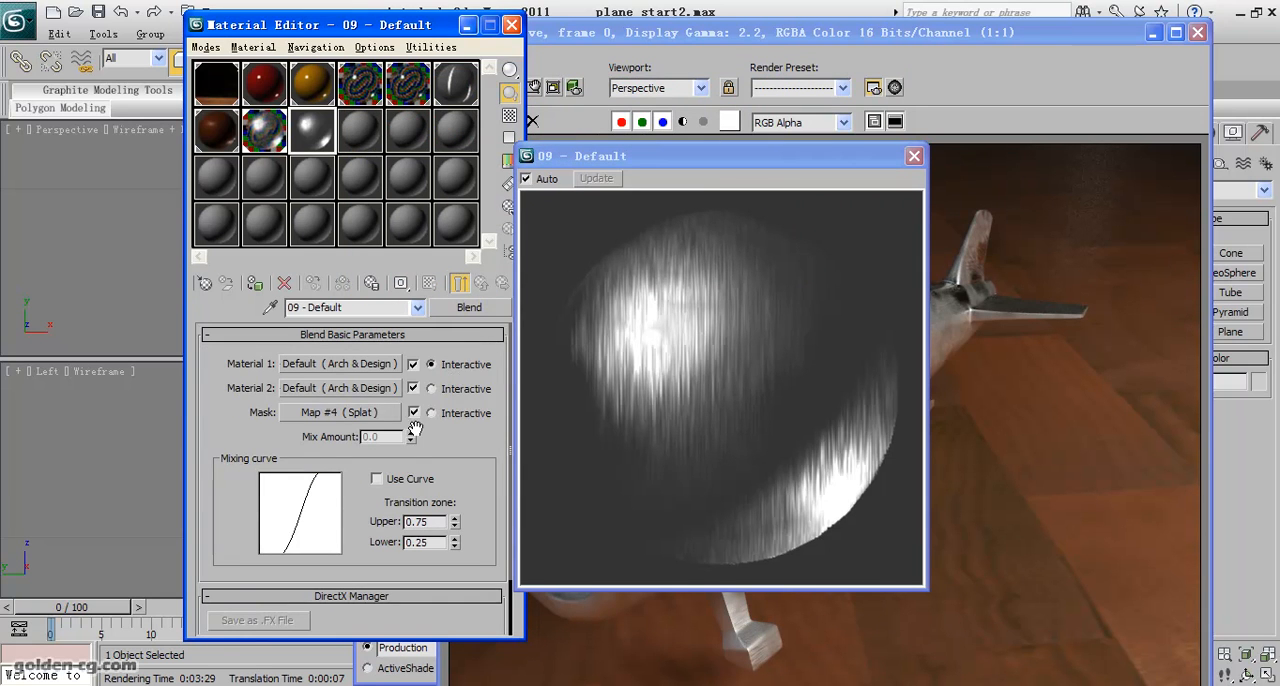
left_click(367, 412)
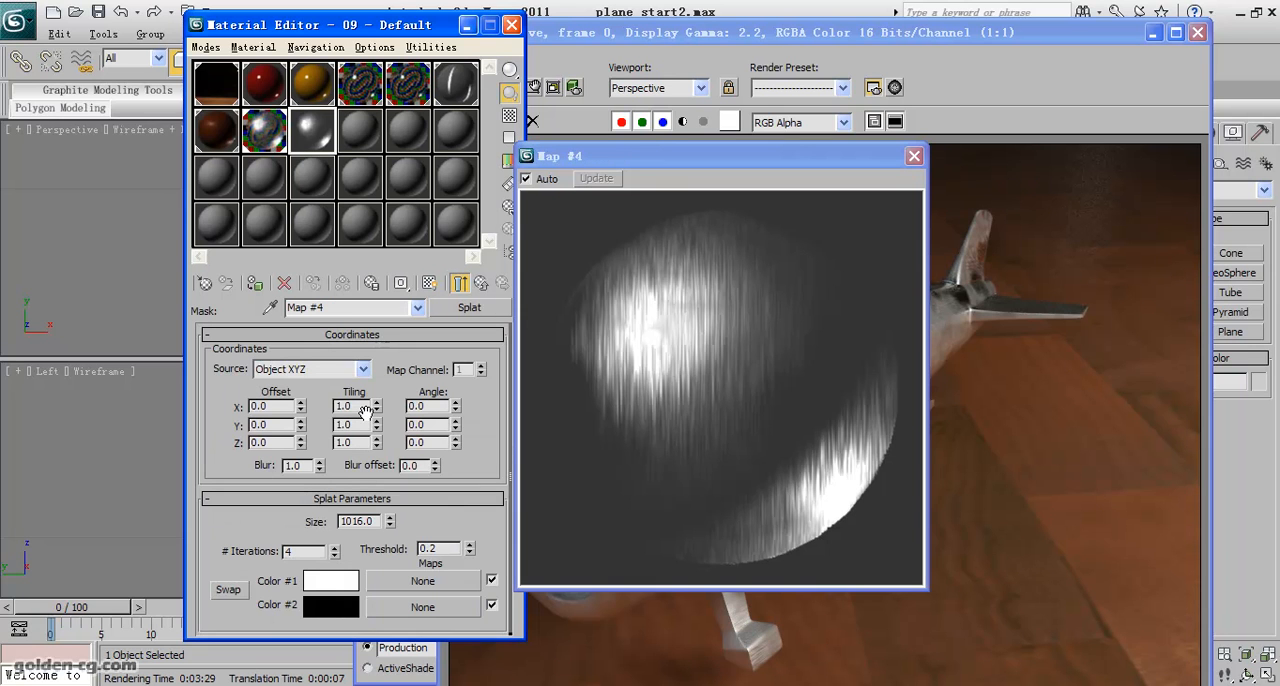
left_click(459, 284)
left_click(459, 284)
left_click(481, 284)
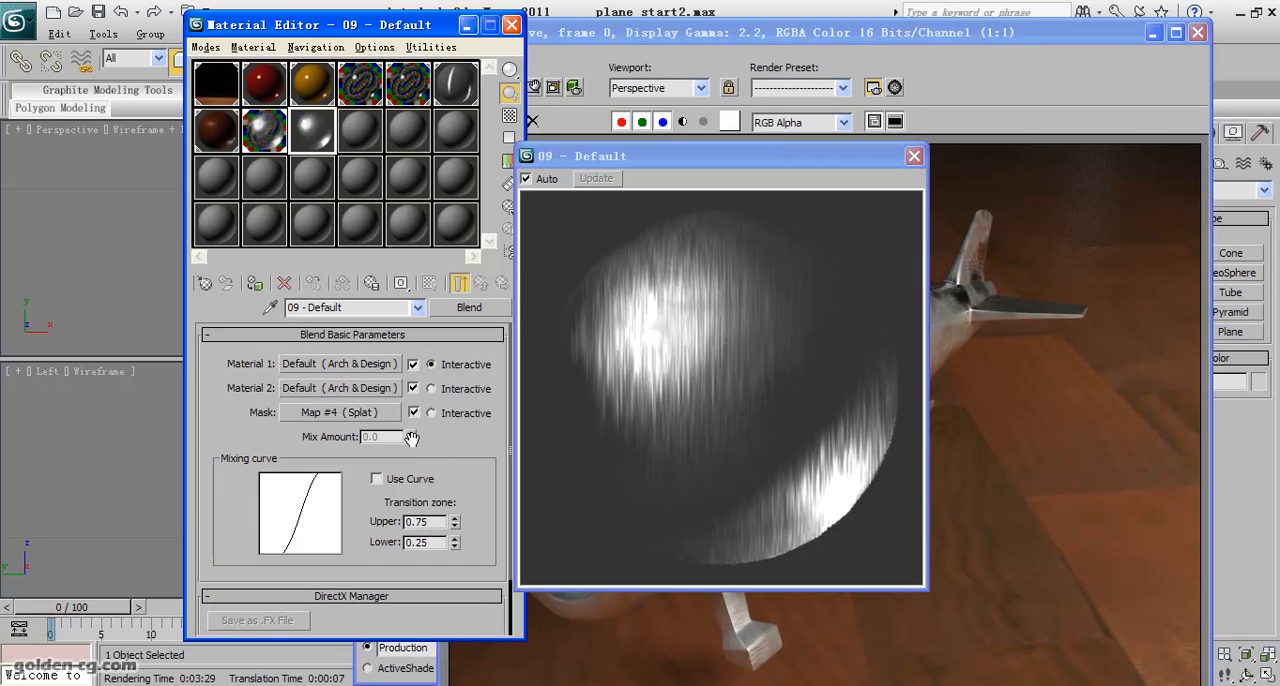
left_click(363, 418)
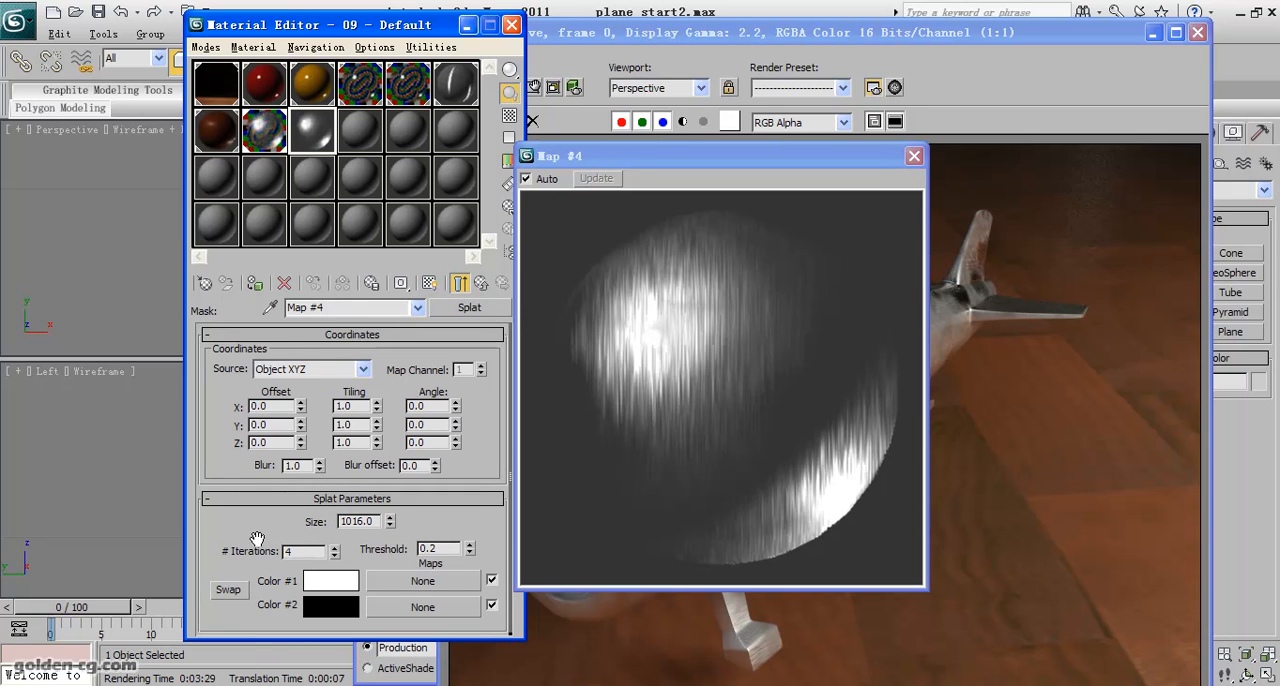
left_click(232, 591)
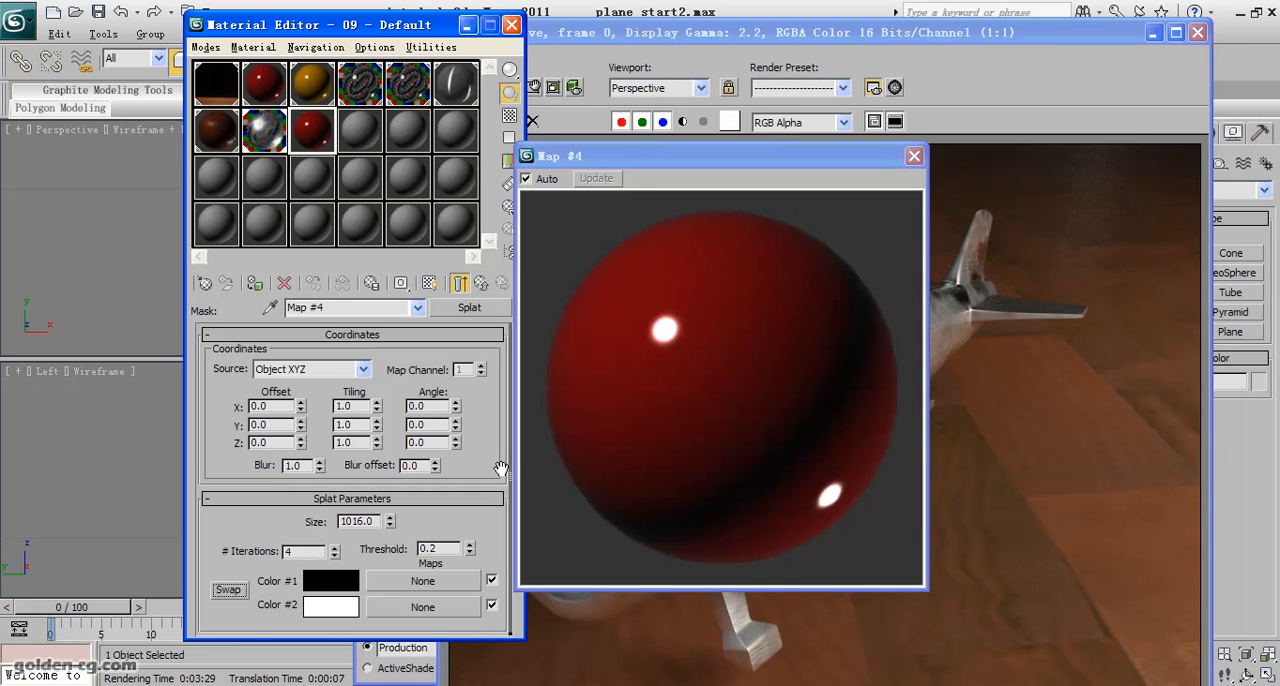
- Set the Splat mask's size to 200 and its threshold to 0.3
left_click(368, 521)
left_click_drag(368, 521, 343, 520)
type("200")
key("Return")
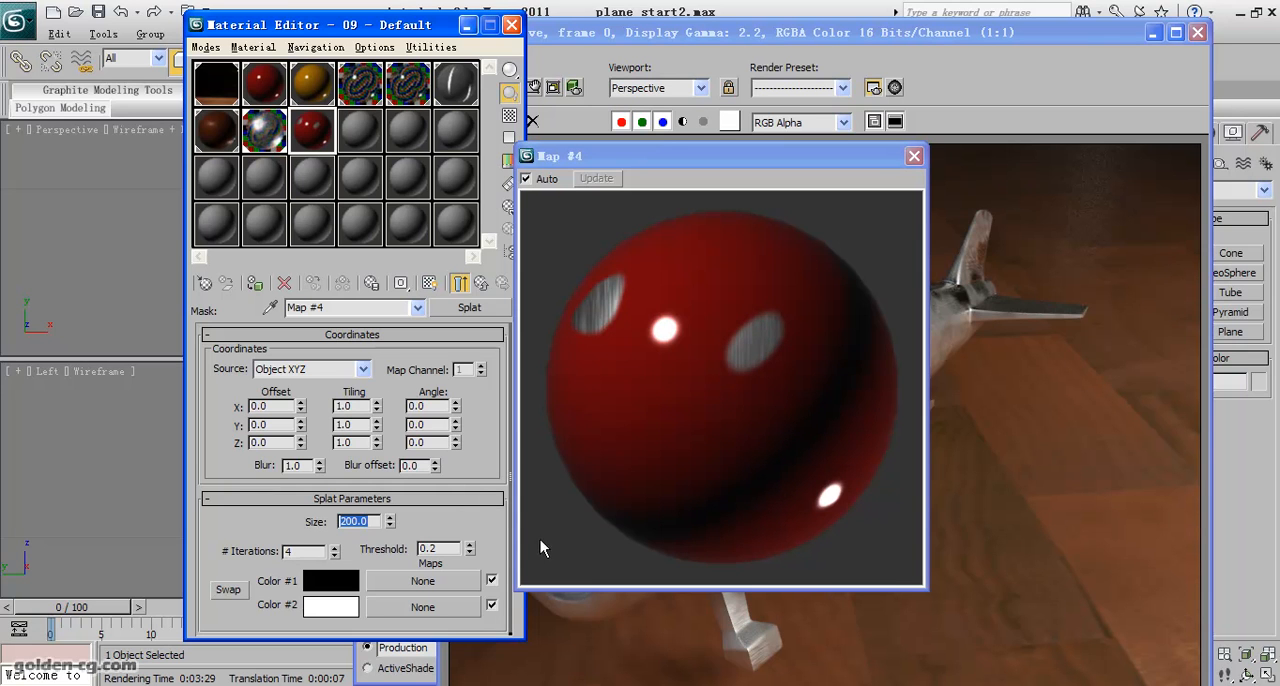
left_click_drag(447, 549, 431, 549)
type("3")
key("Return")
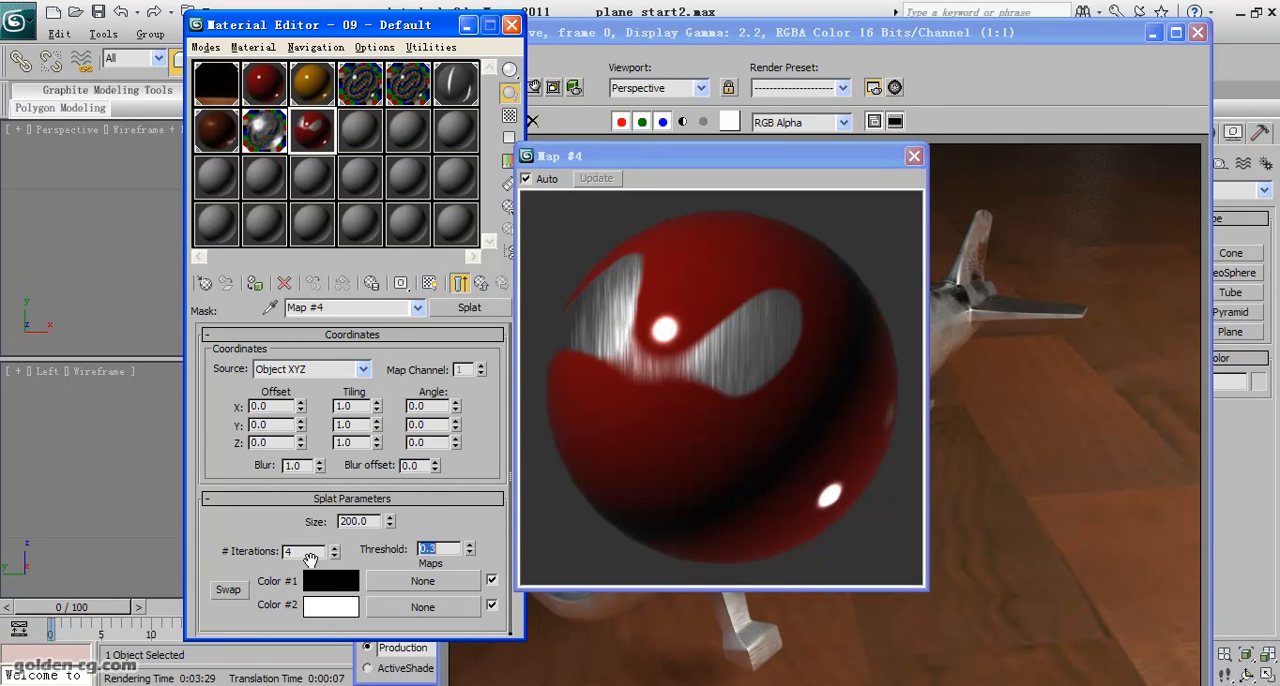
- Try a Splat size of 100, settle on 155, and close the enlarged preview
double_click(372, 521)
type("100")
key("Return")
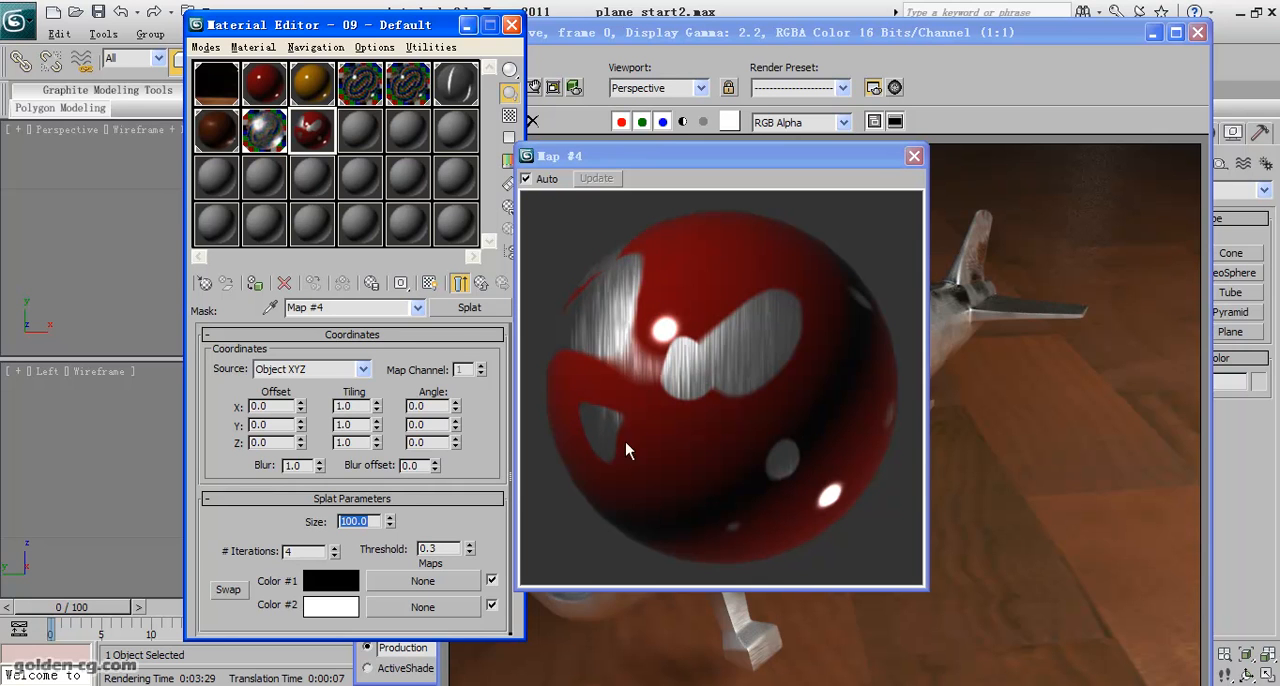
type("155")
key("Return")
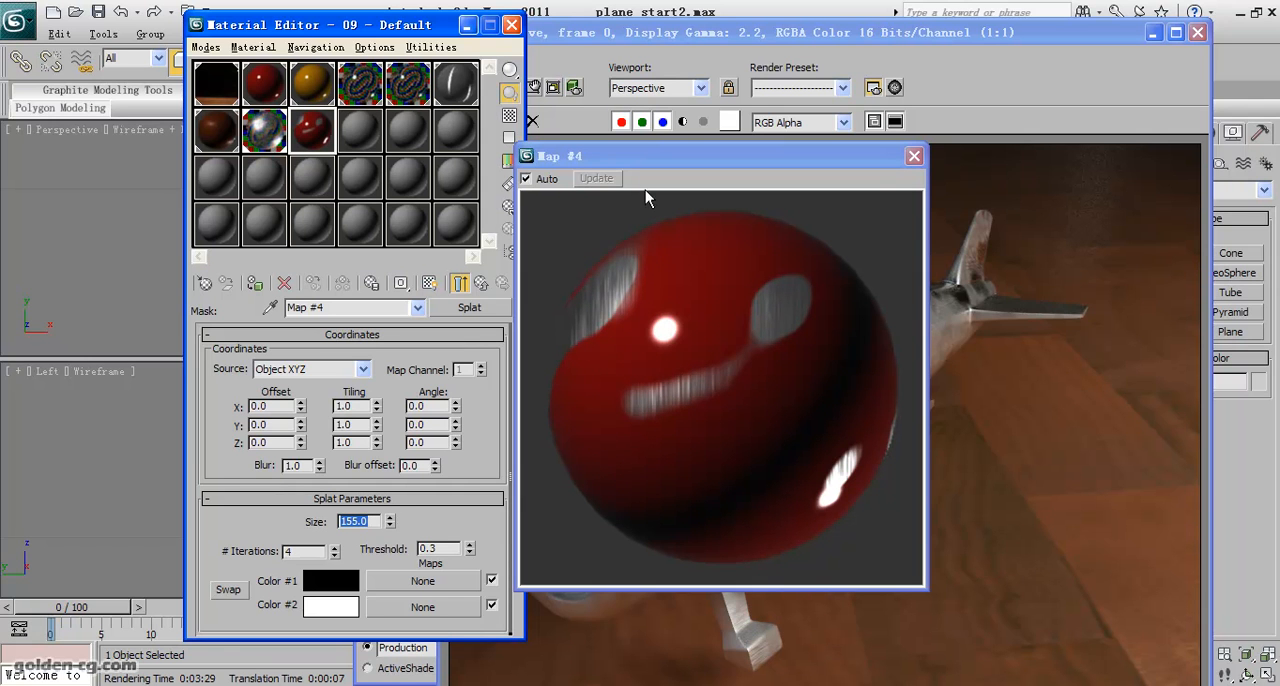
left_click_drag(777, 155, 650, 133)
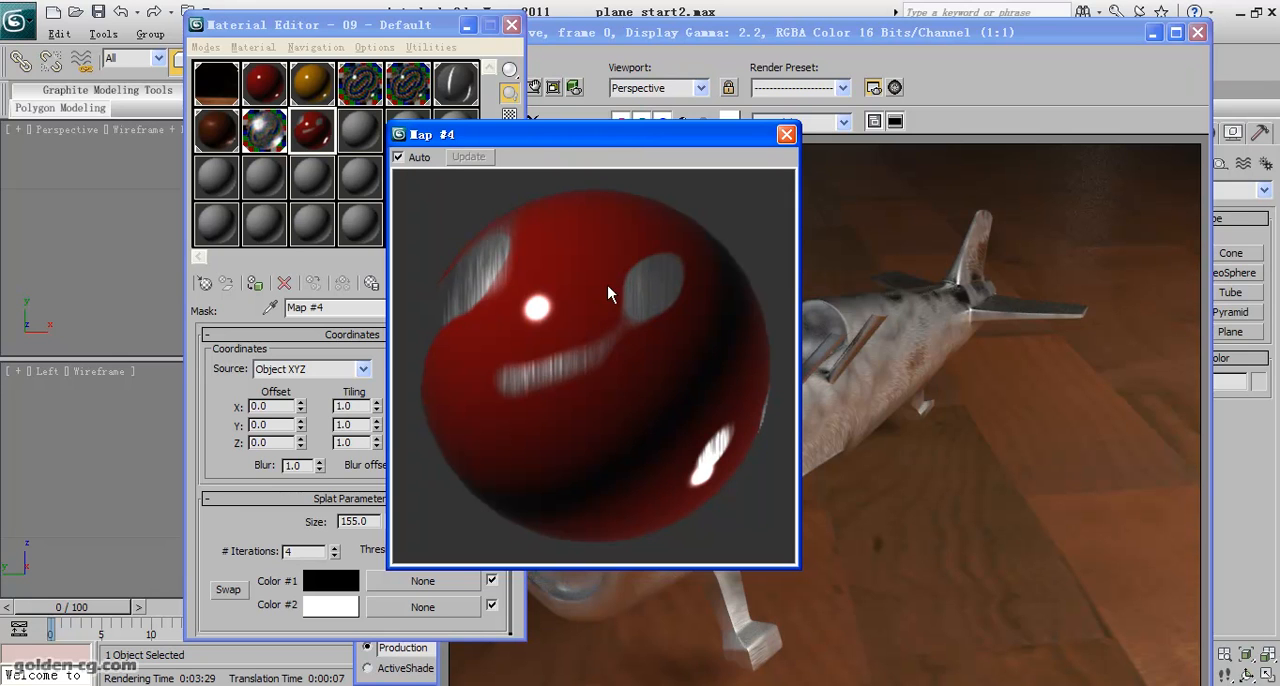
left_click(786, 134)
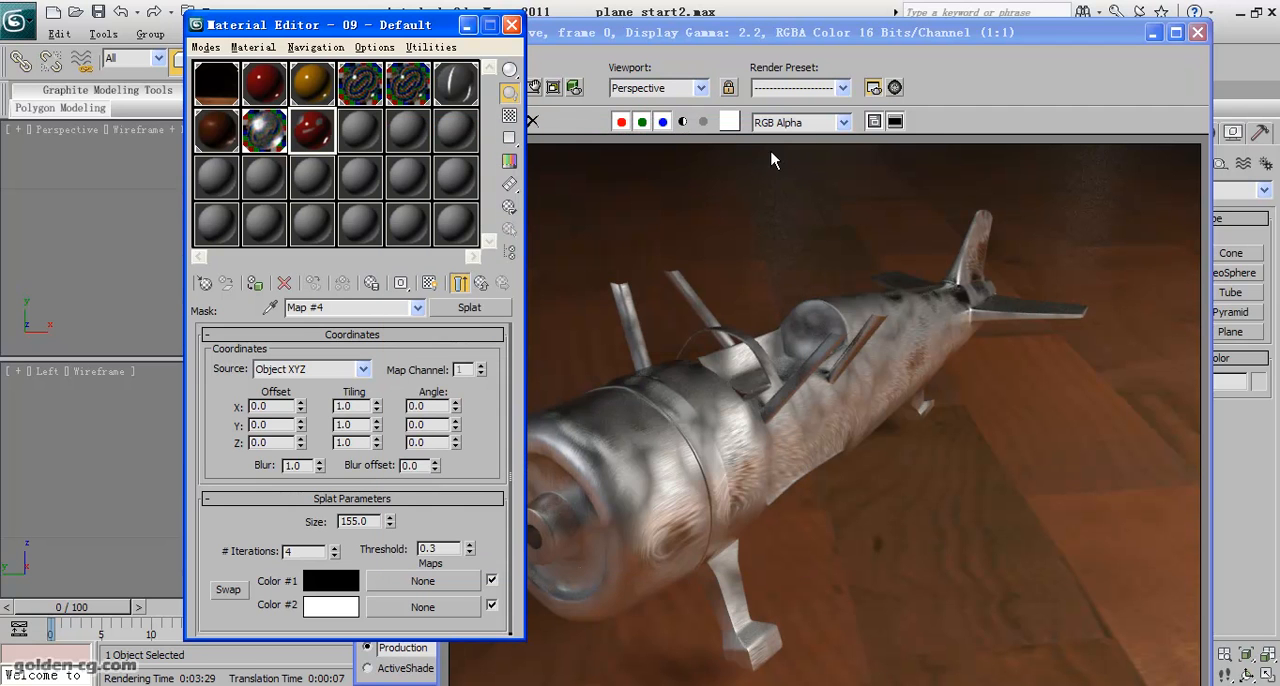
- Return to the parent Blend material and copy its Splat mask map
left_click(480, 284)
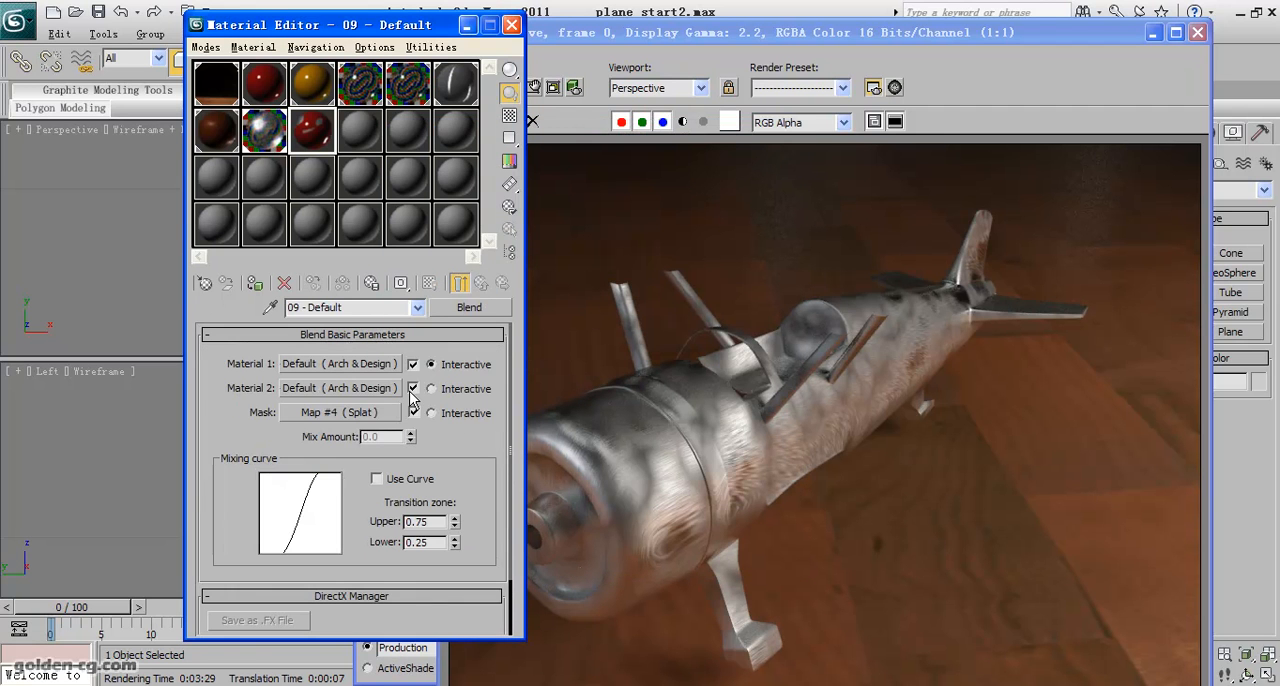
right_click(341, 411)
left_click(367, 436)
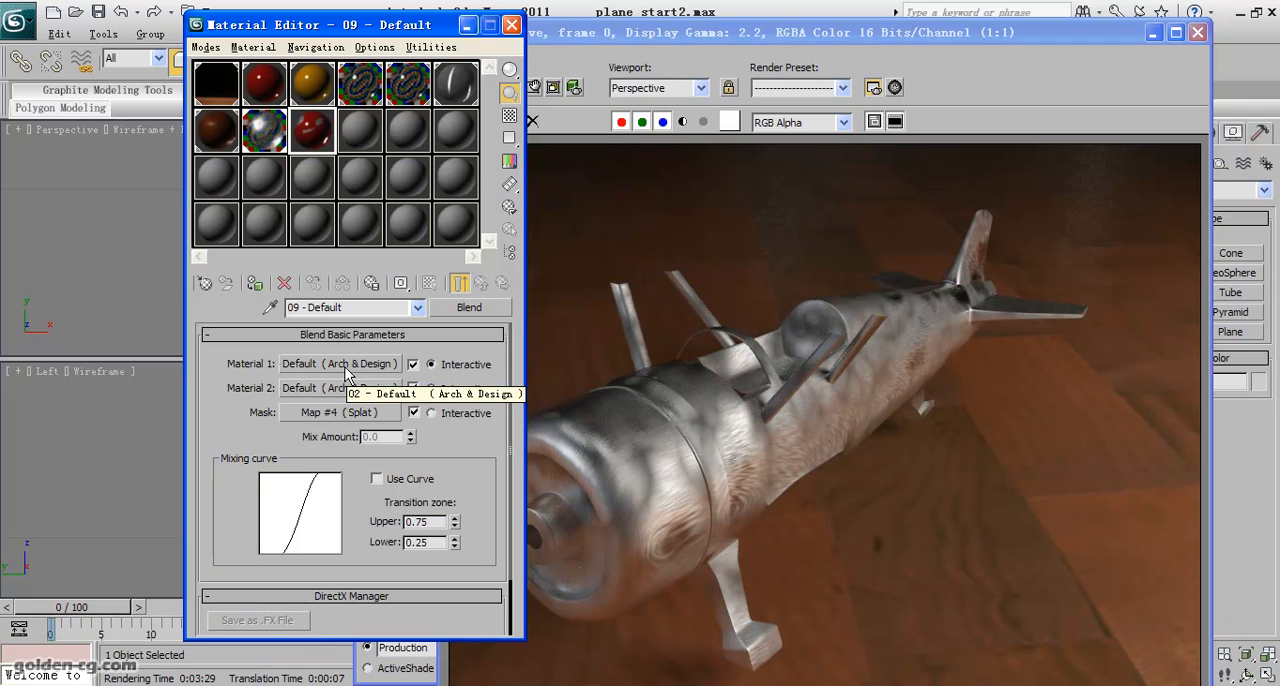
- Paste the copied Splat map as an instance into the Bump slot of the Blend's Material 1
left_click(345, 364)
scroll(360, 424, "down", 5)
scroll(360, 424, "down", 5)
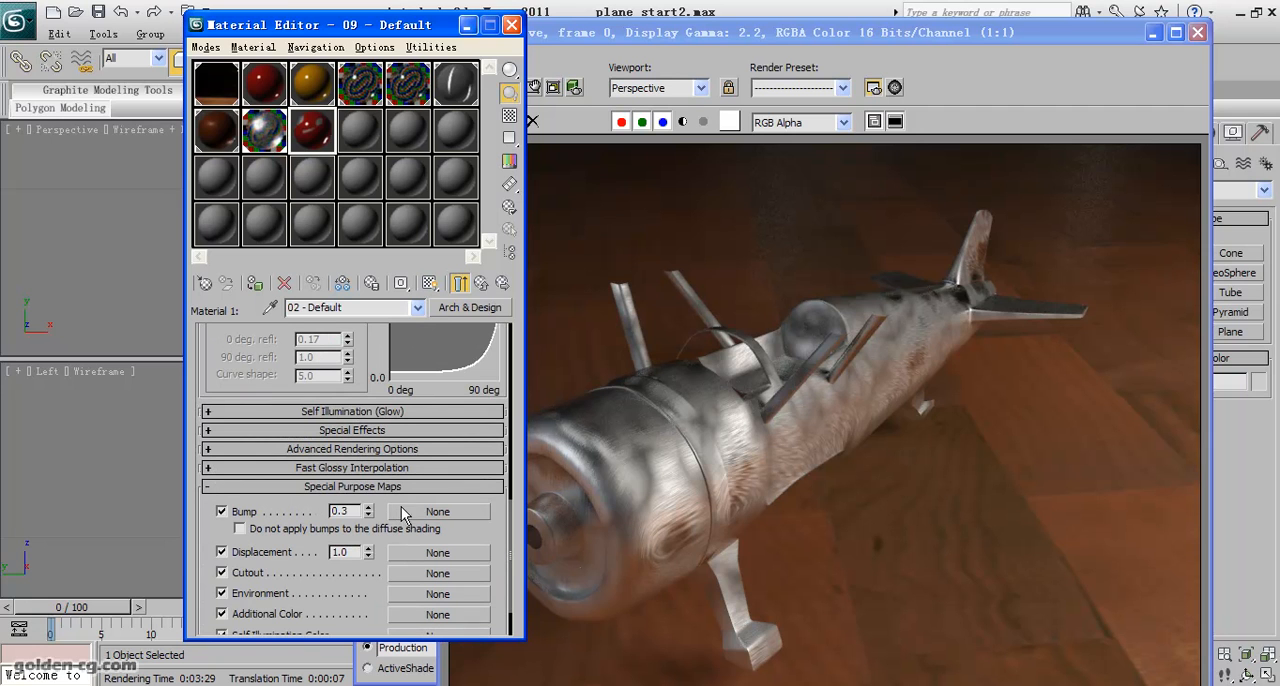
right_click(413, 510)
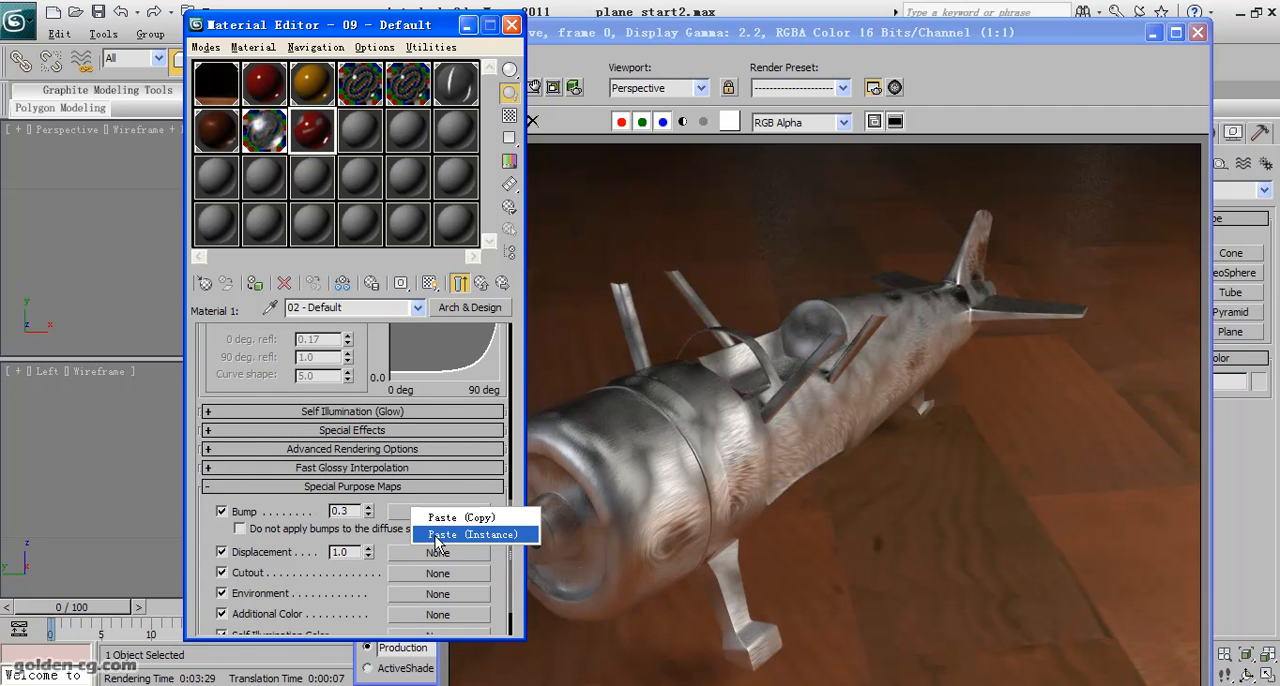
left_click(436, 535)
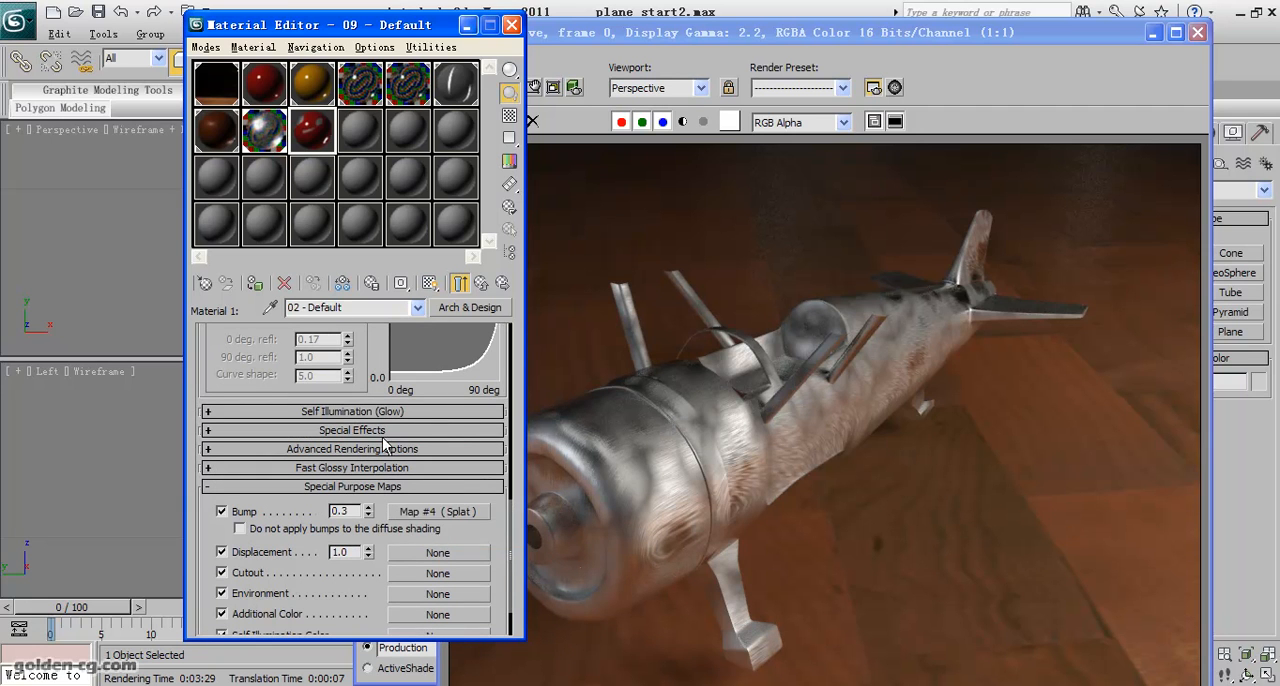
- Open an enlarged material preview beside the parameters and set Material 1's bump amount to 0.8
double_click(311, 134)
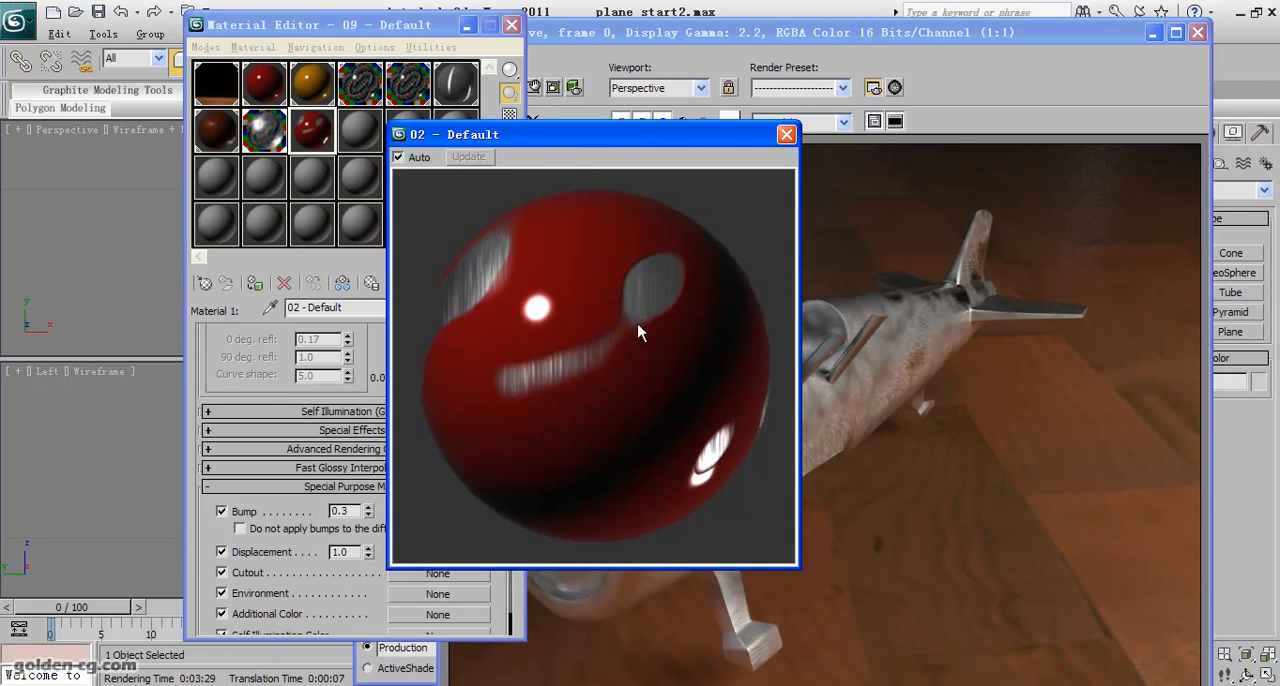
left_click_drag(566, 135, 679, 135)
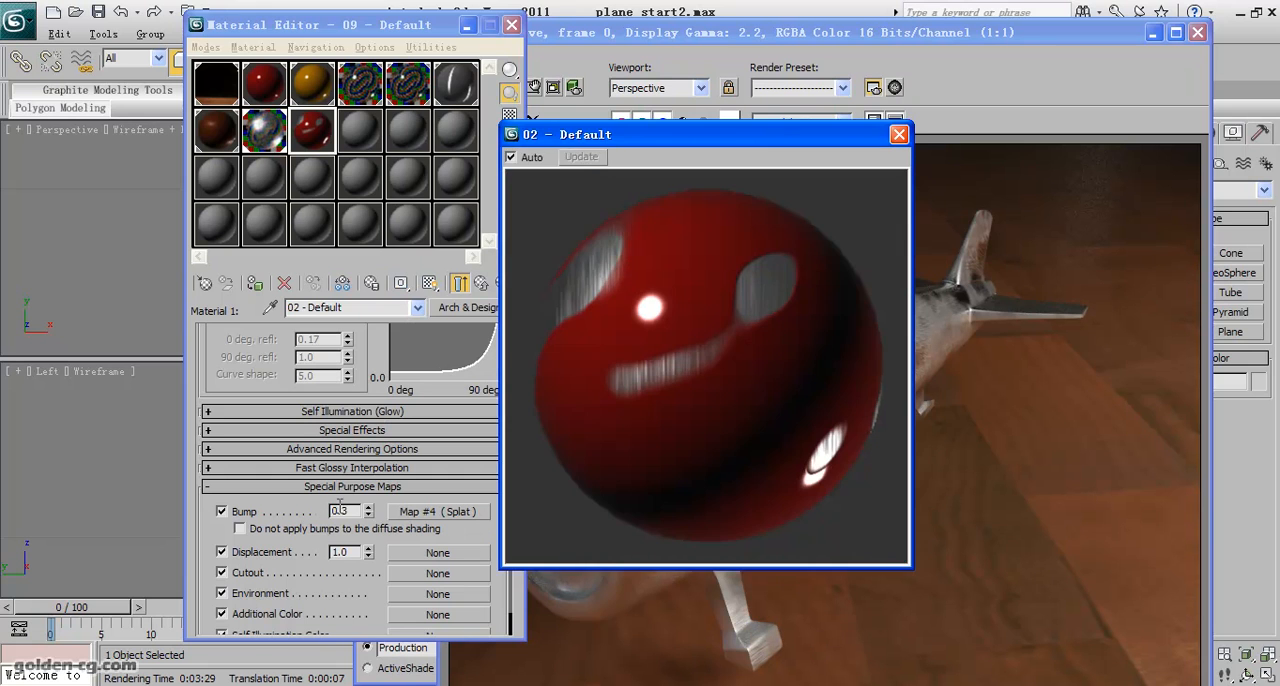
left_click(338, 511)
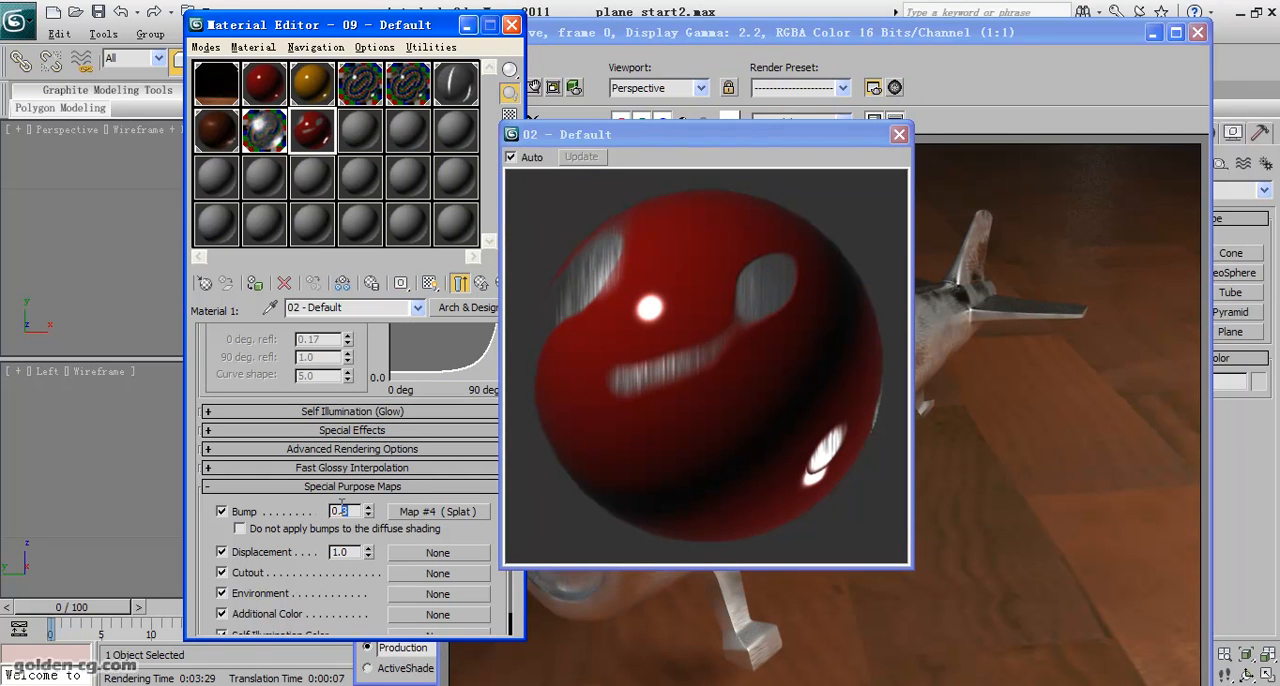
type("5")
key("Return")
- Return to the parent Blend material, check its enlarged preview, and close the preview
scroll(398, 483, "up", 3)
scroll(398, 483, "up", 2)
left_click(481, 283)
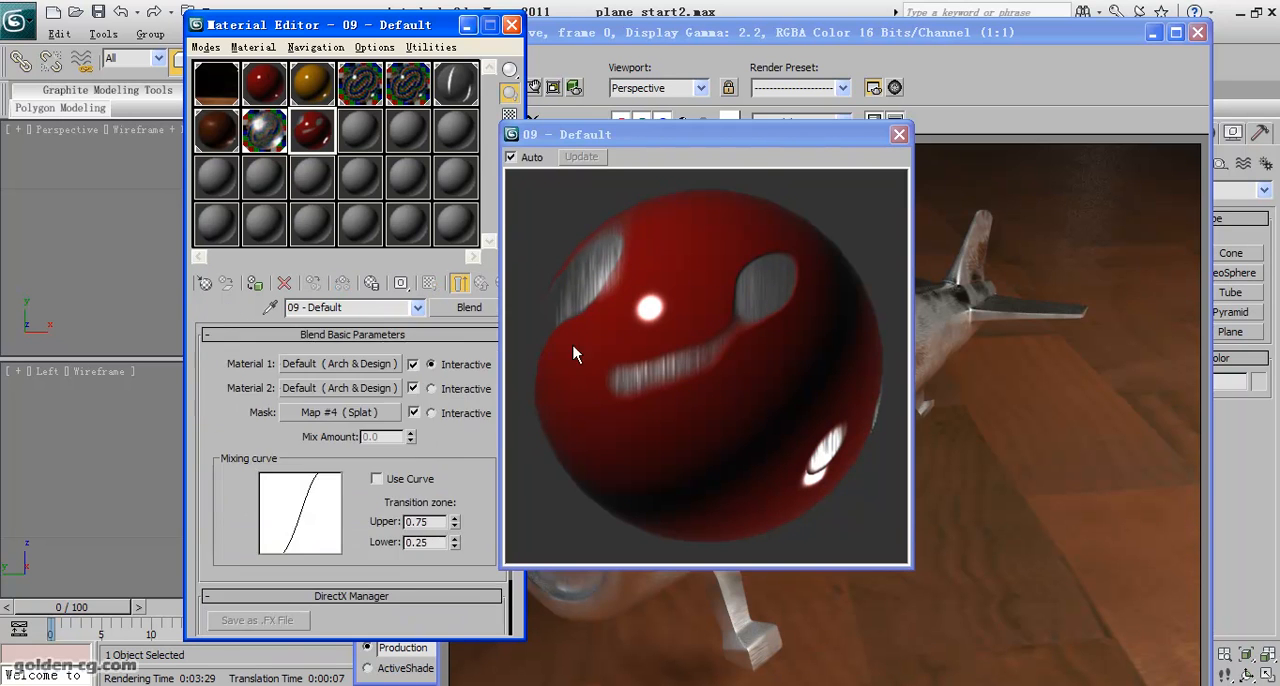
left_click_drag(740, 145, 442, 153)
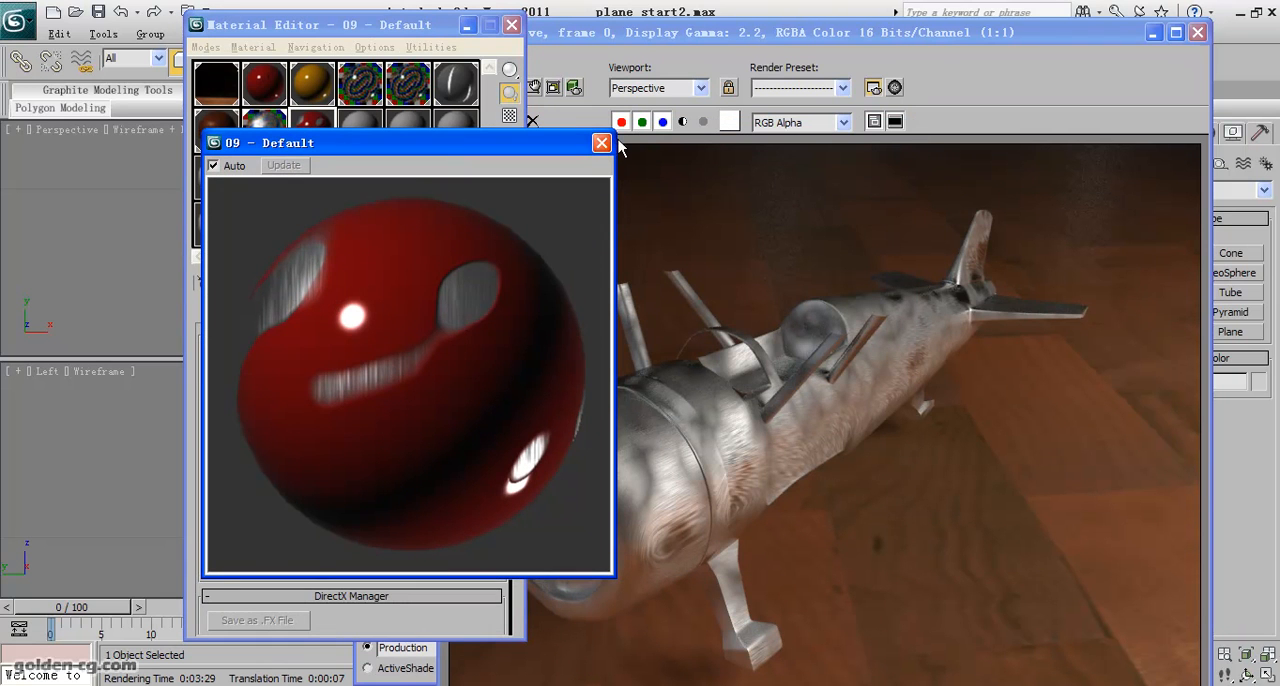
left_click(602, 144)
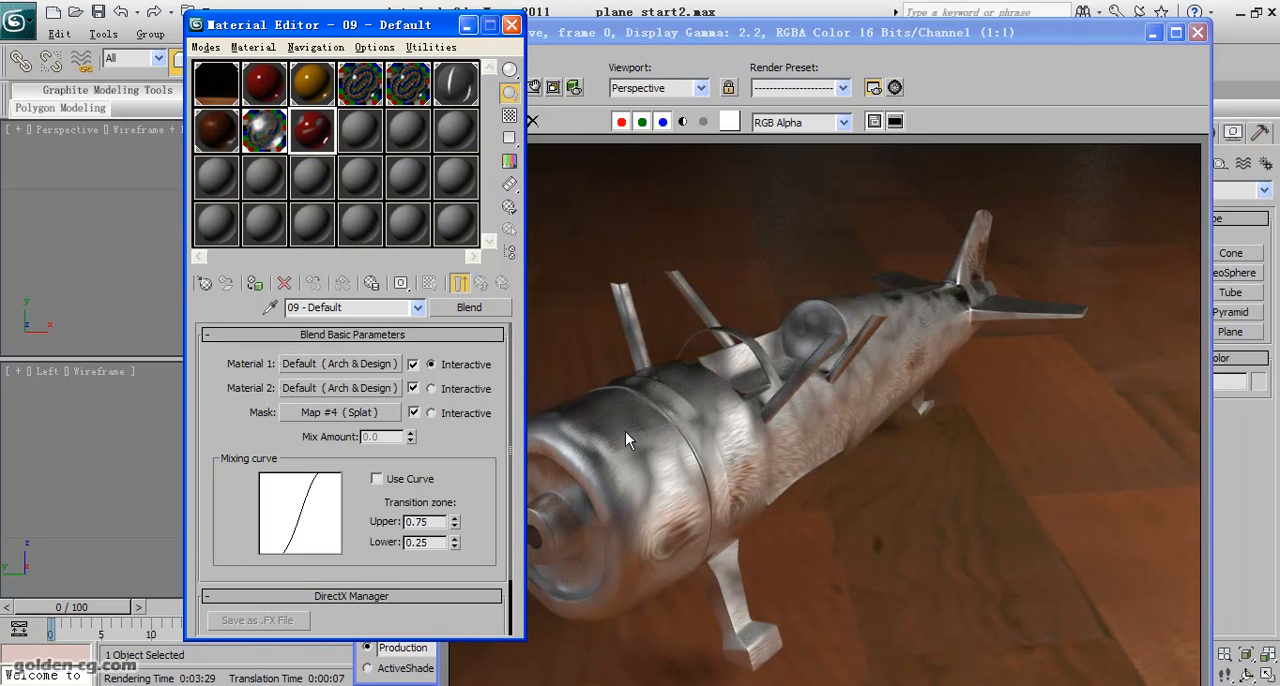
- Move the rendered frame window off the viewports and render the Perspective view with the Blend material
left_click(858, 32)
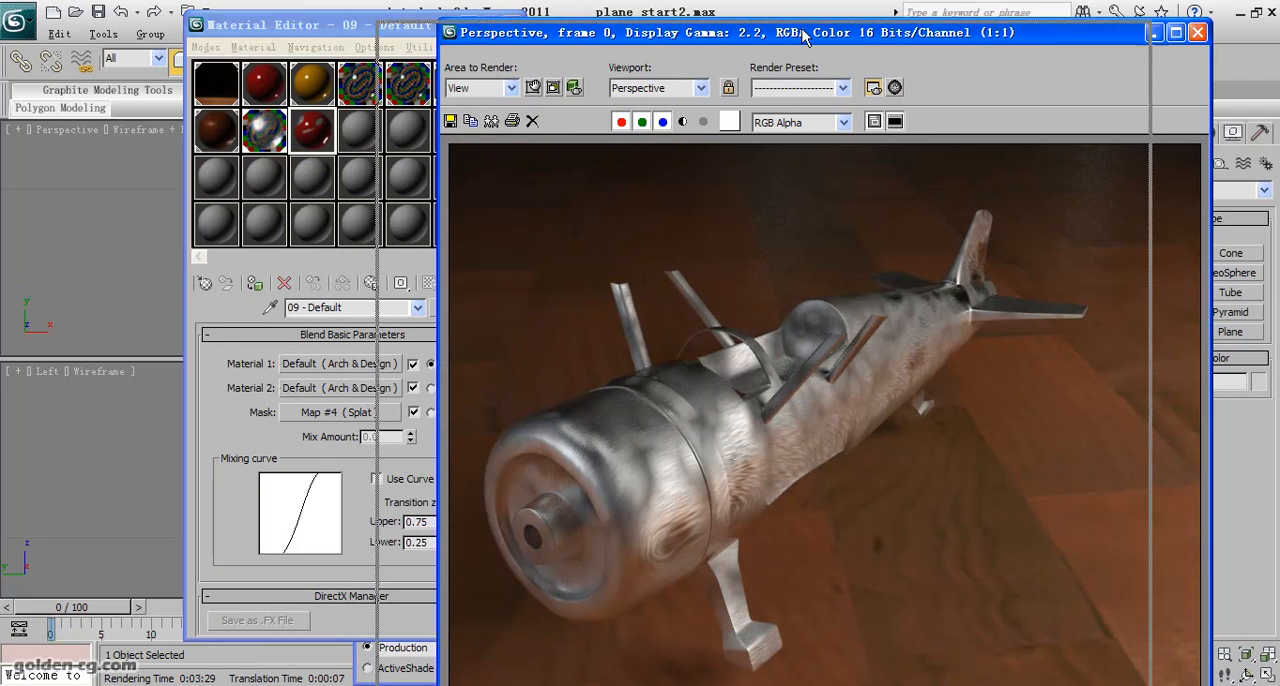
left_click_drag(857, 32, 467, 36)
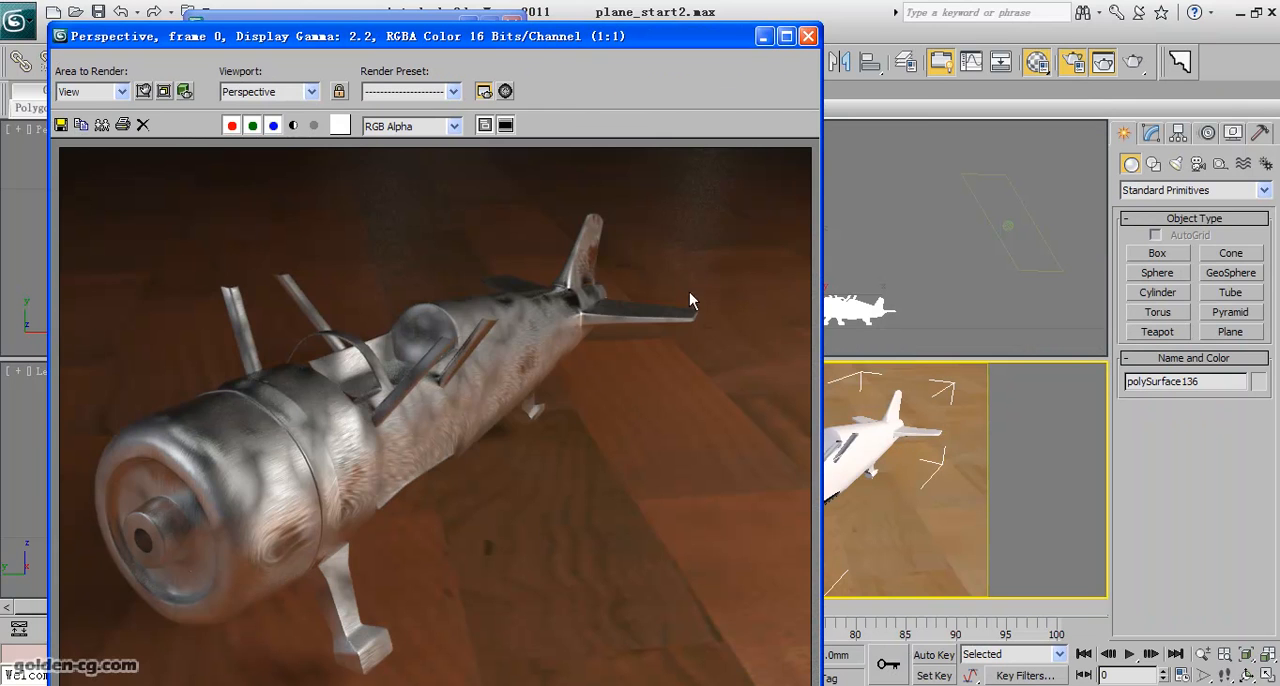
left_click(763, 36)
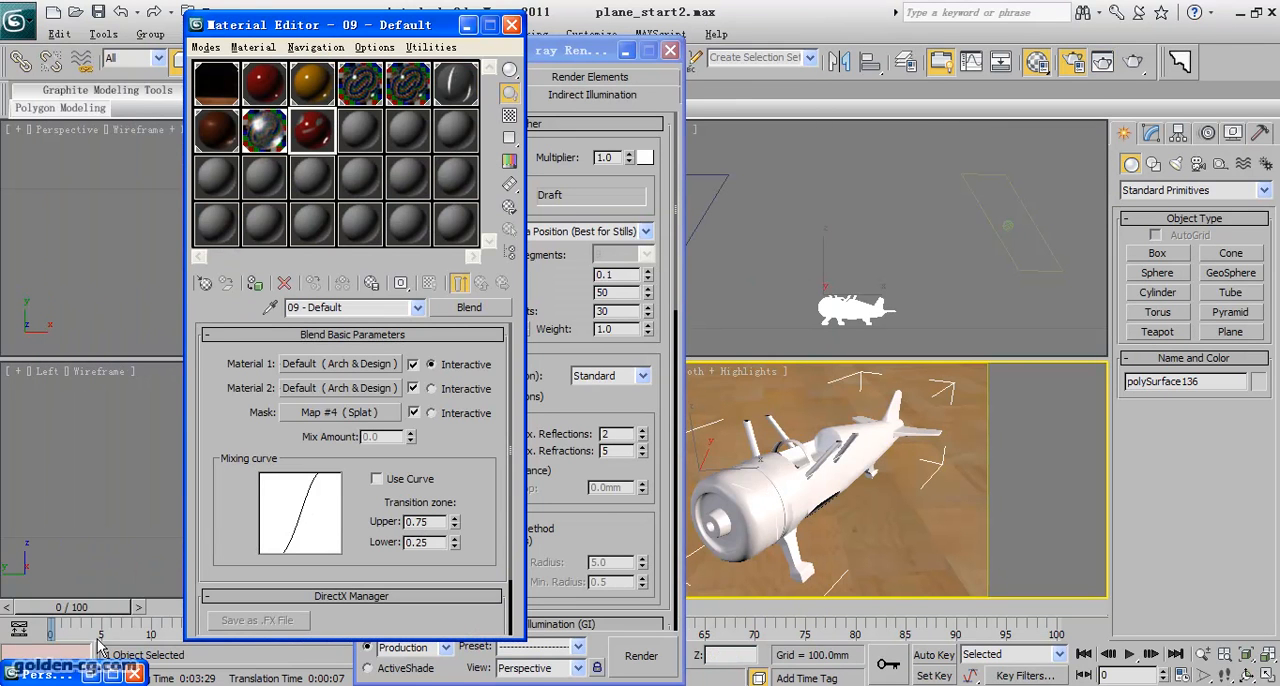
left_click(92, 674)
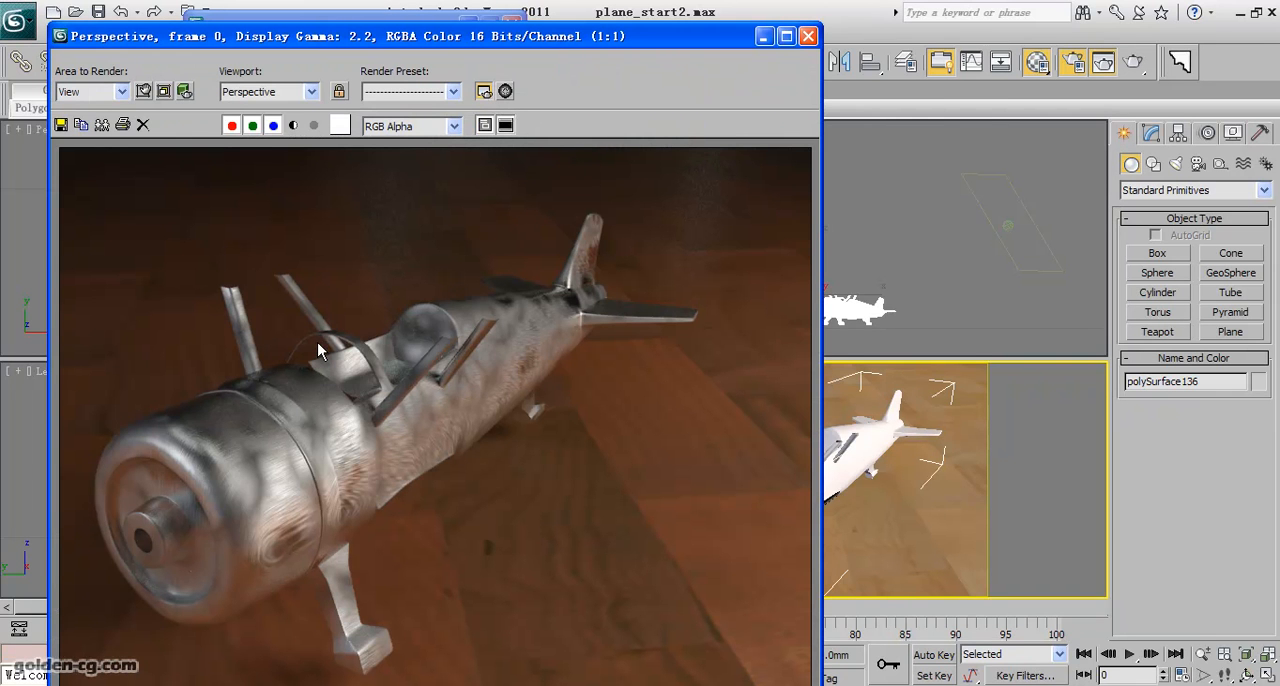
left_click(1133, 63)
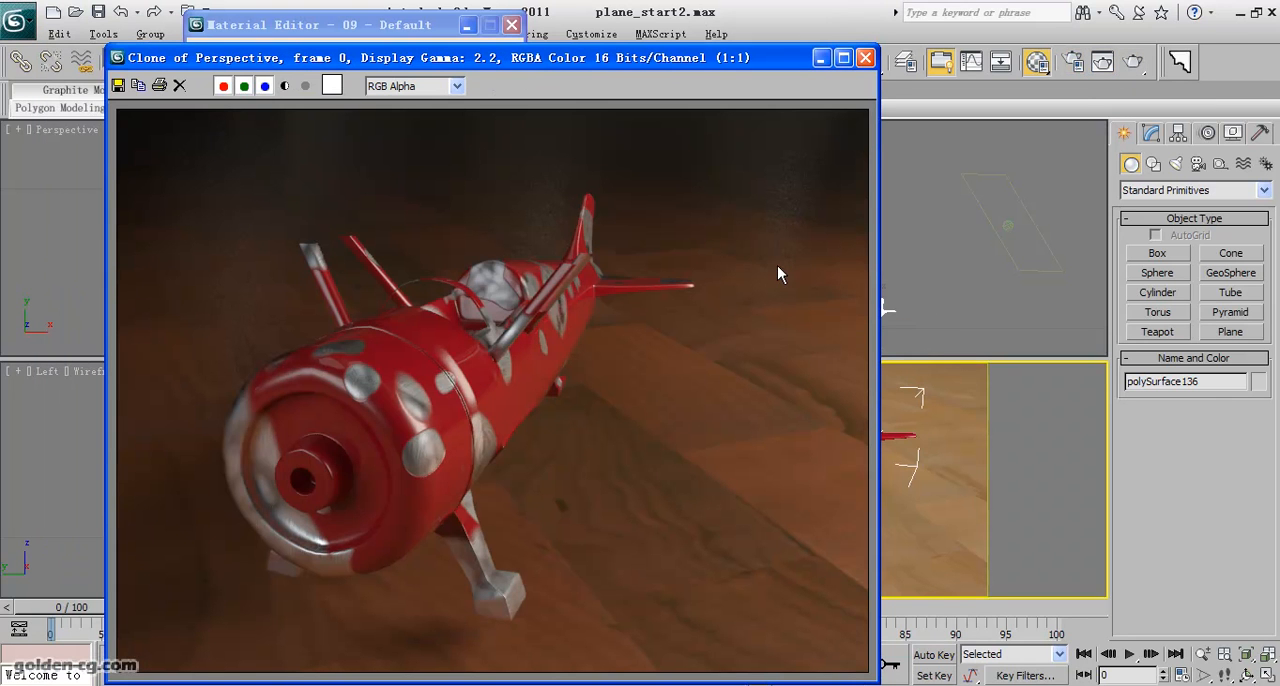
- Beside the cloned render, review Material 2's glossiness Noise map and reflection settings, ending back at the parent Blend material
left_click_drag(443, 57, 841, 47)
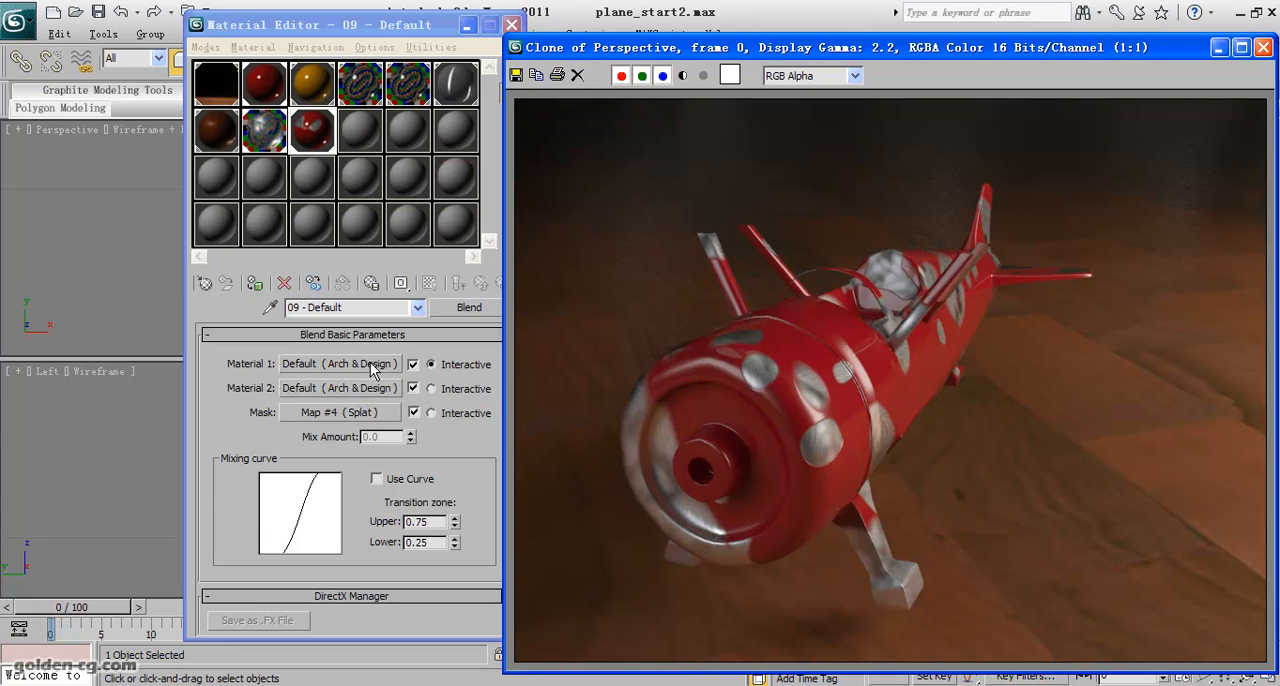
left_click(356, 389)
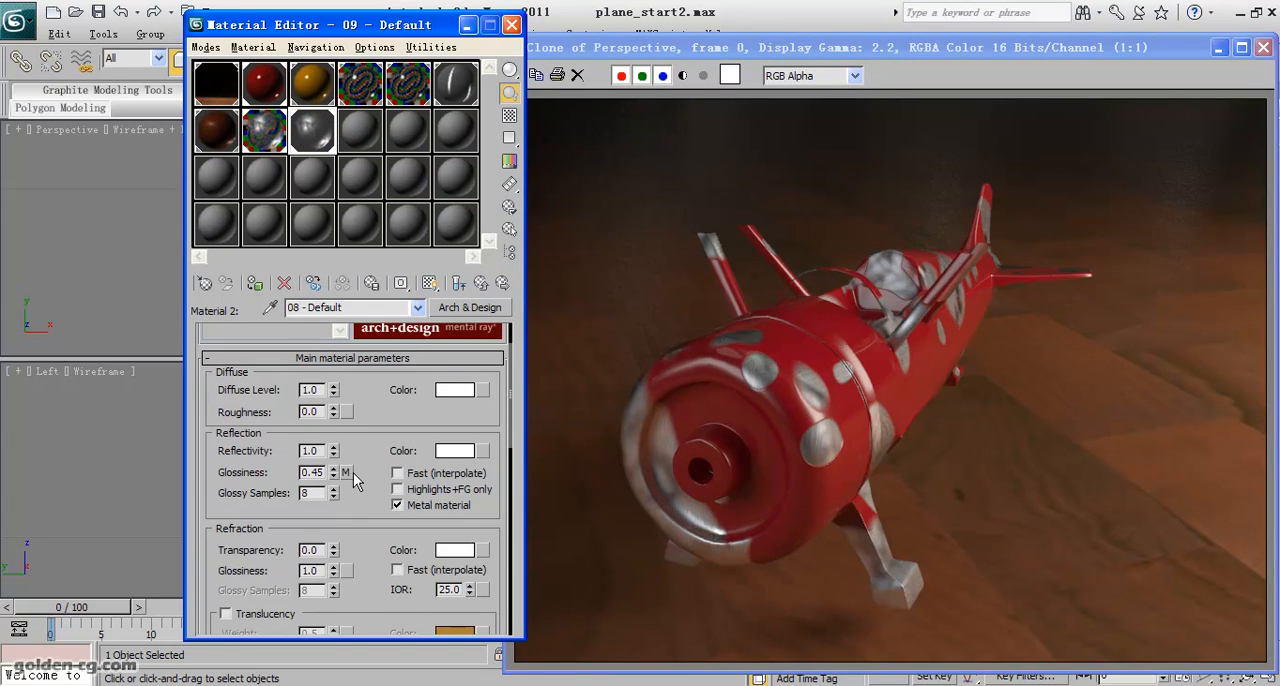
left_click(345, 473)
left_click_drag(274, 567, 226, 568)
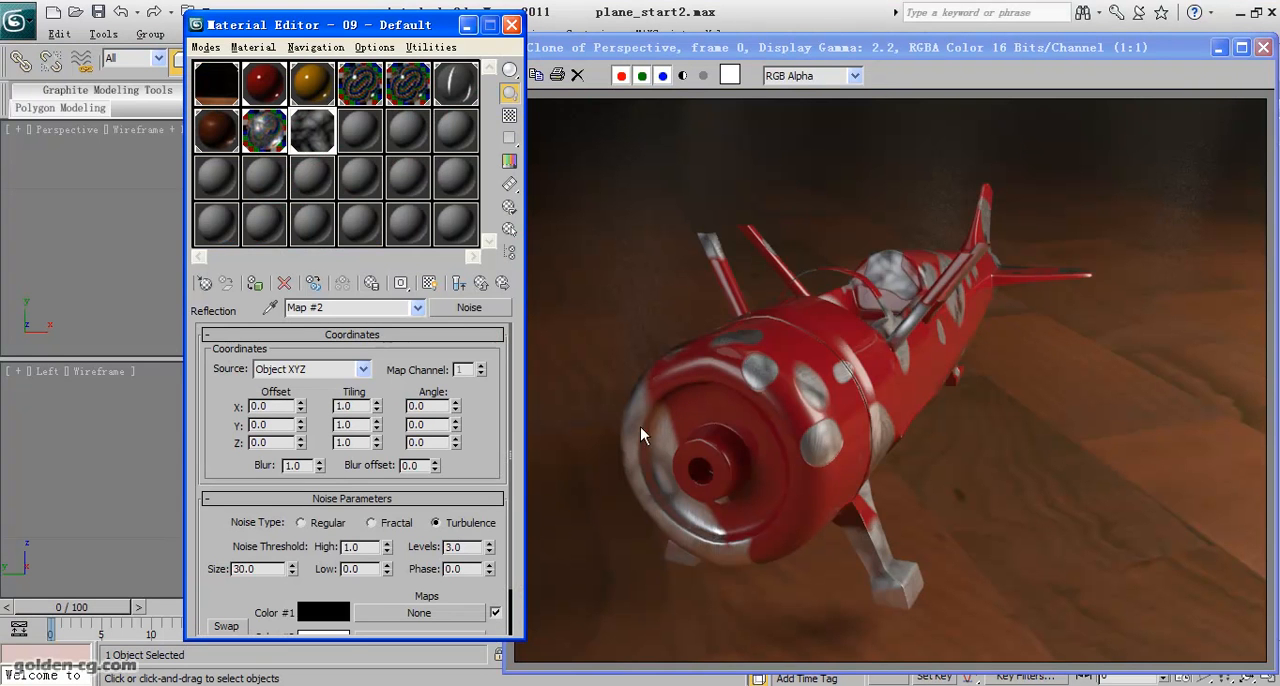
left_click(481, 284)
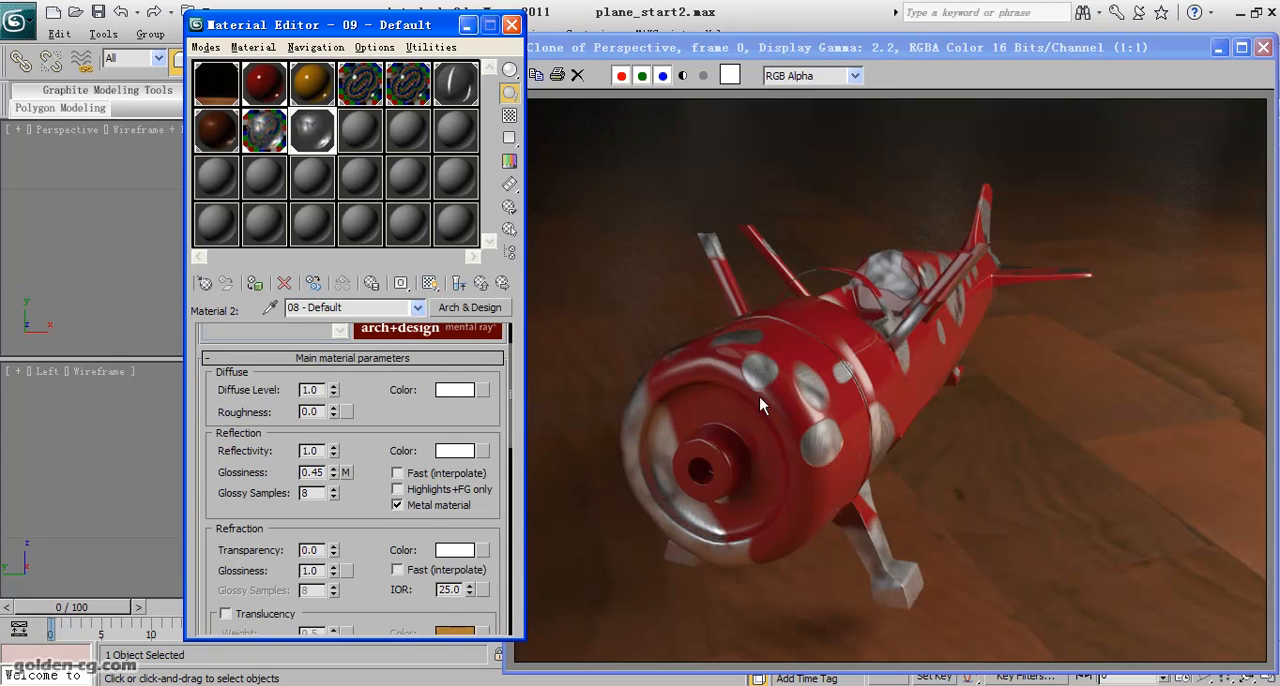
left_click_drag(407, 415, 423, 335)
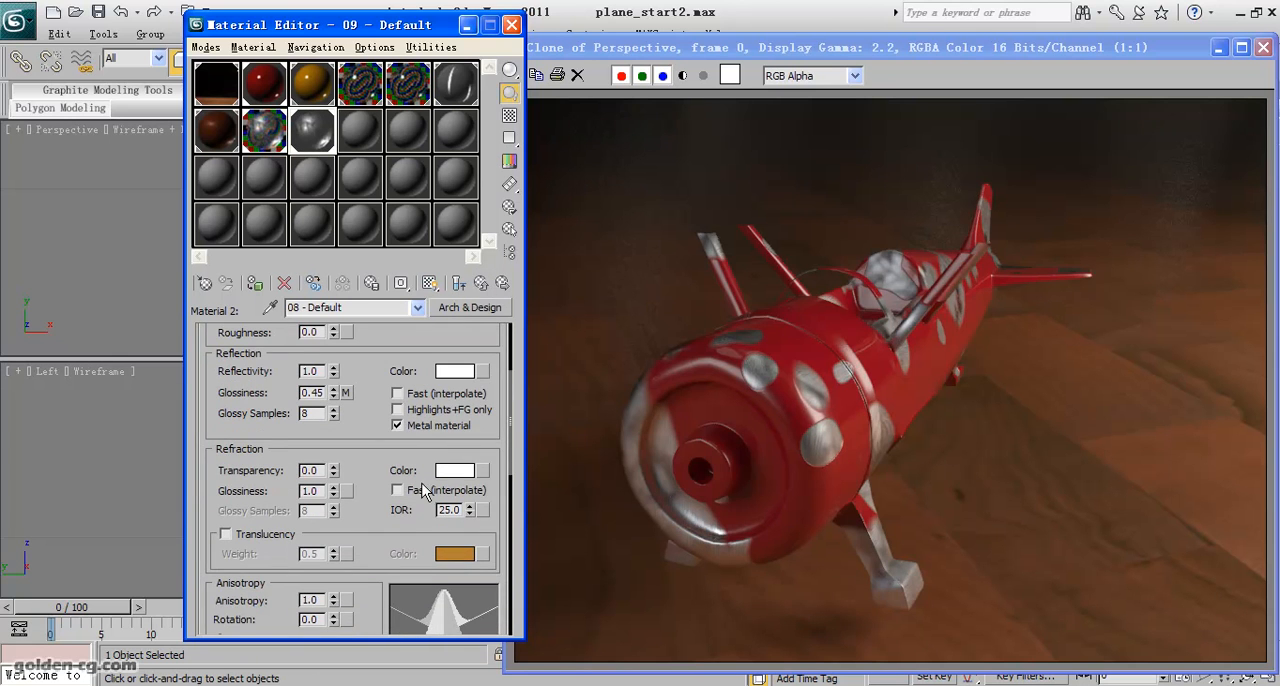
left_click(481, 284)
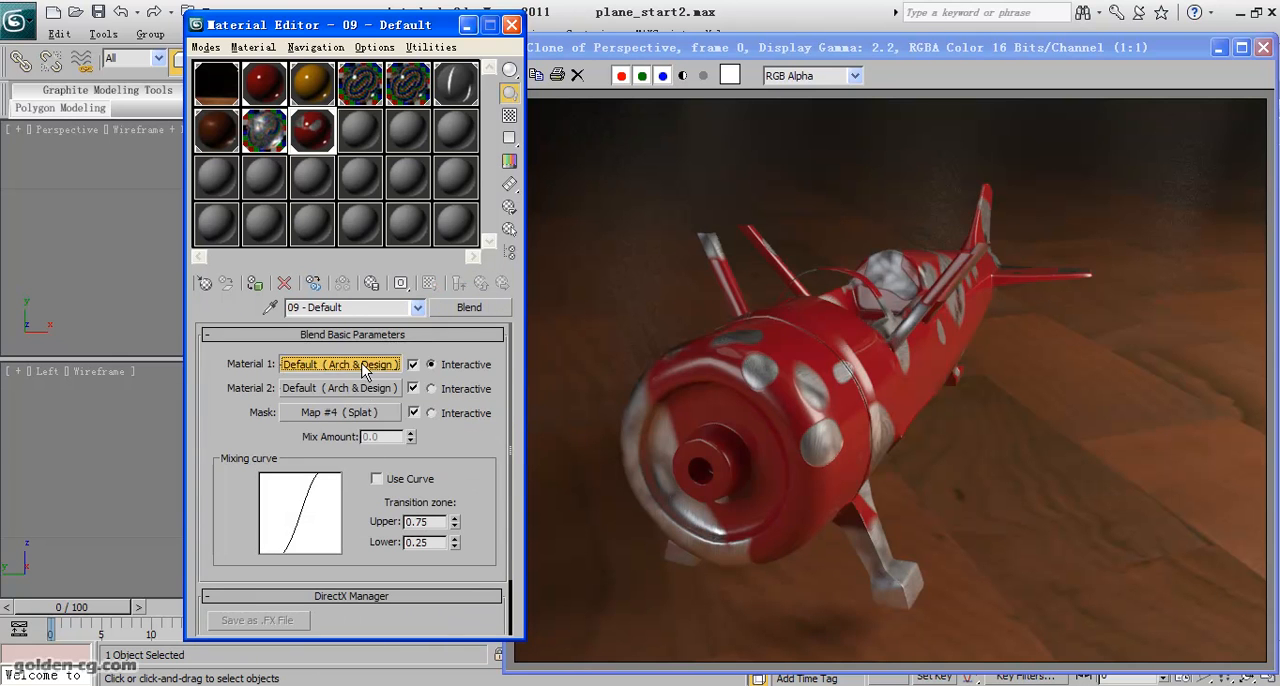
- Open Material 1 and check the amount of its Splat bump map against the render
left_click(375, 495)
scroll(372, 510, "down", 15)
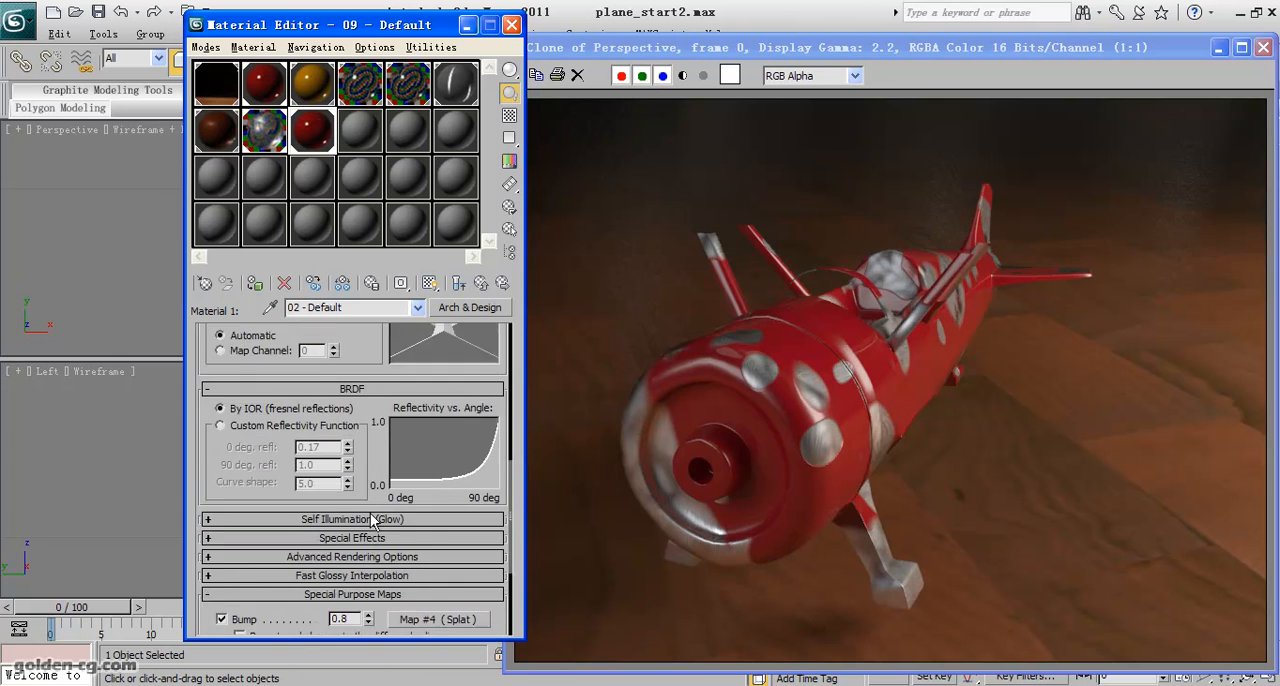
left_click_drag(354, 506, 321, 504)
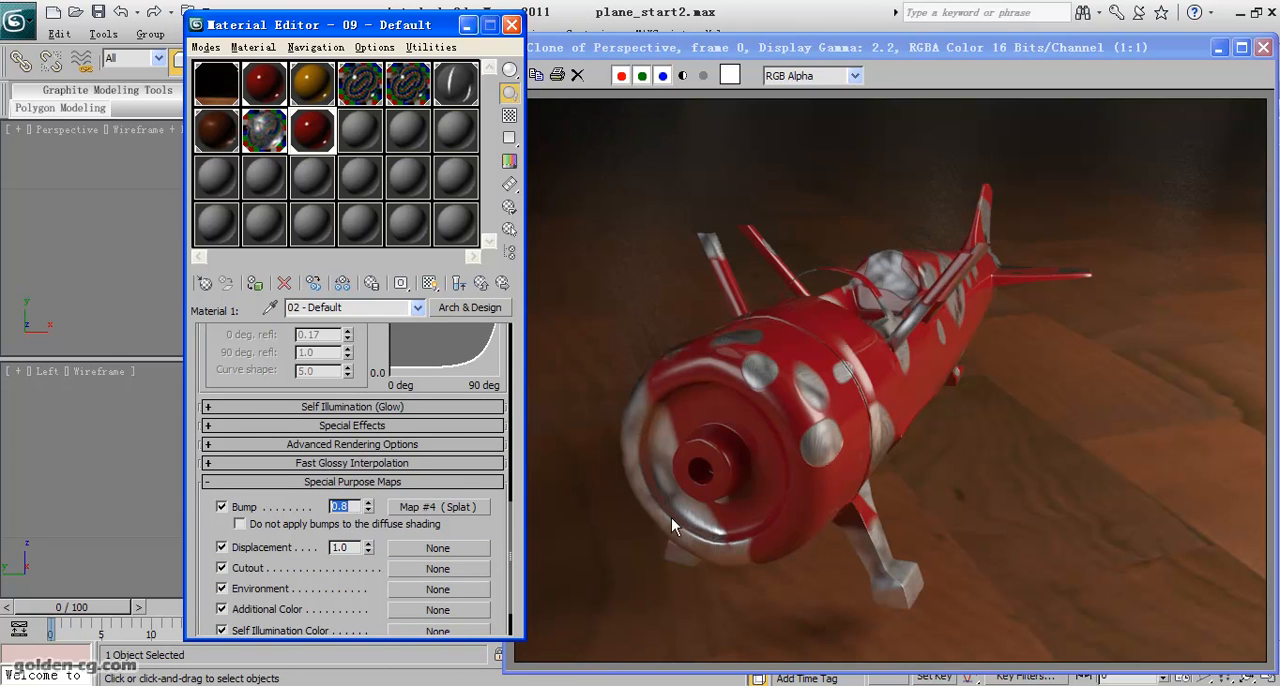
- Arrange the cloned render window and the Material Editor side by side without overlap
left_click(944, 491)
left_click_drag(894, 50, 713, 23)
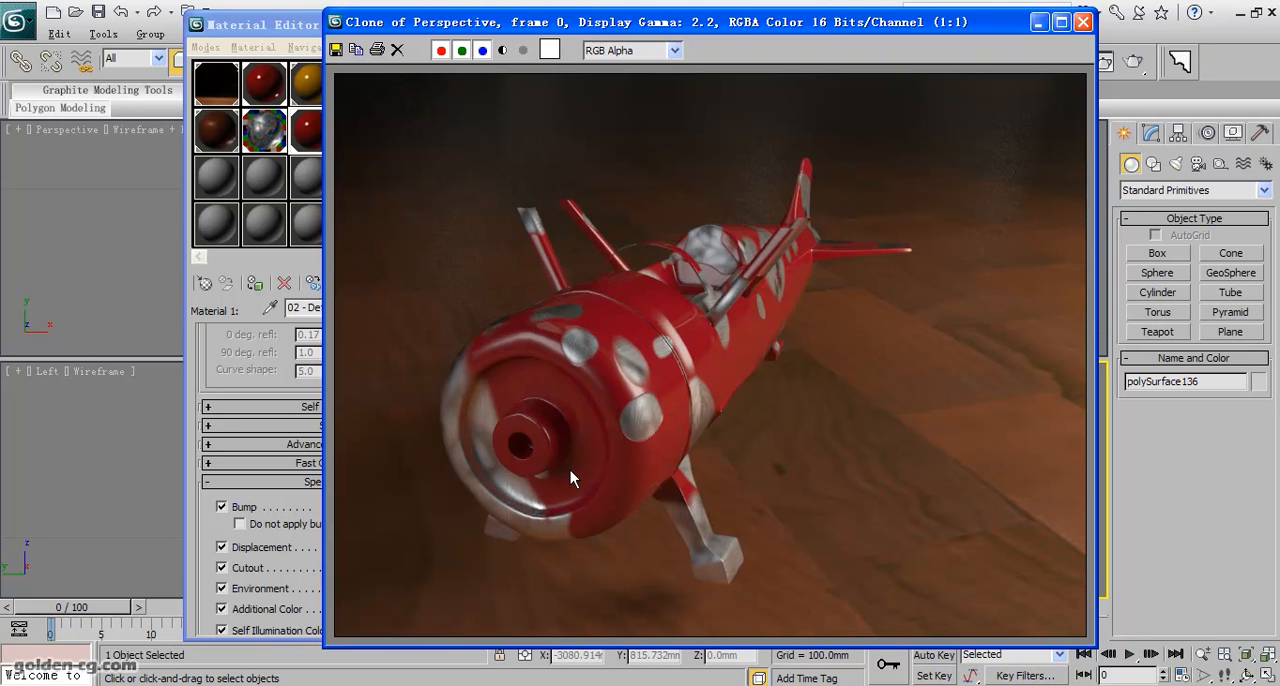
left_click_drag(602, 30, 757, 31)
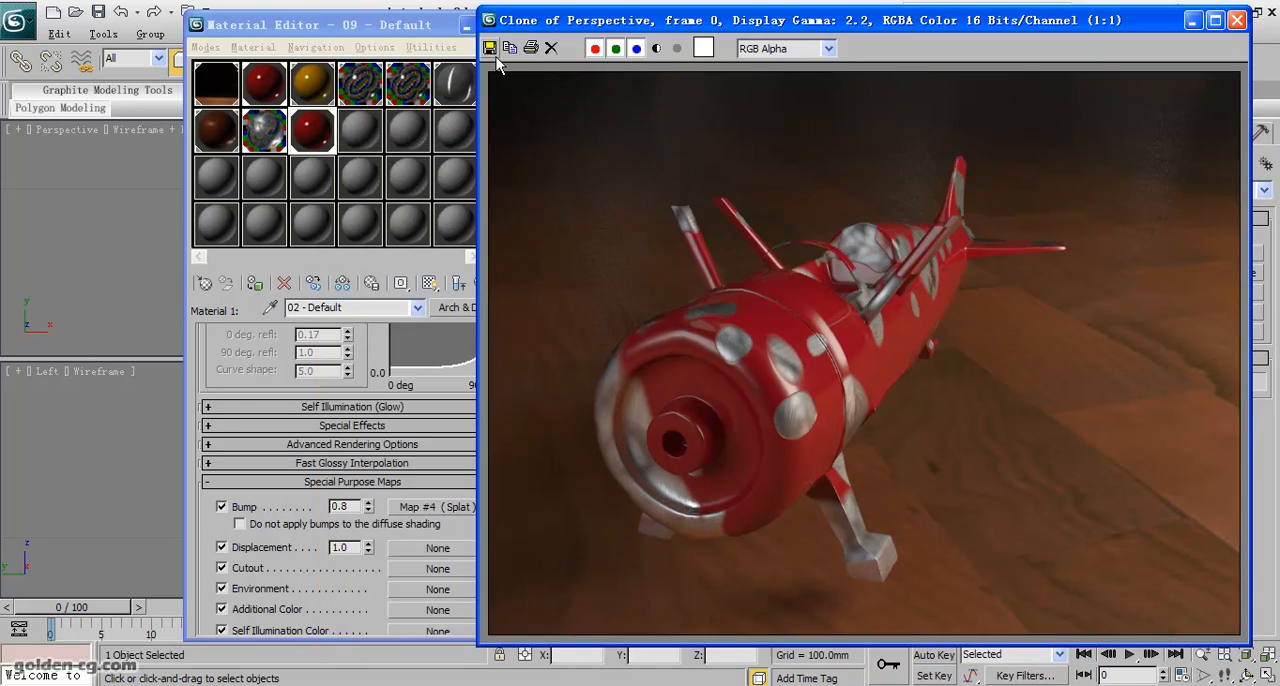
left_click_drag(350, 24, 274, 20)
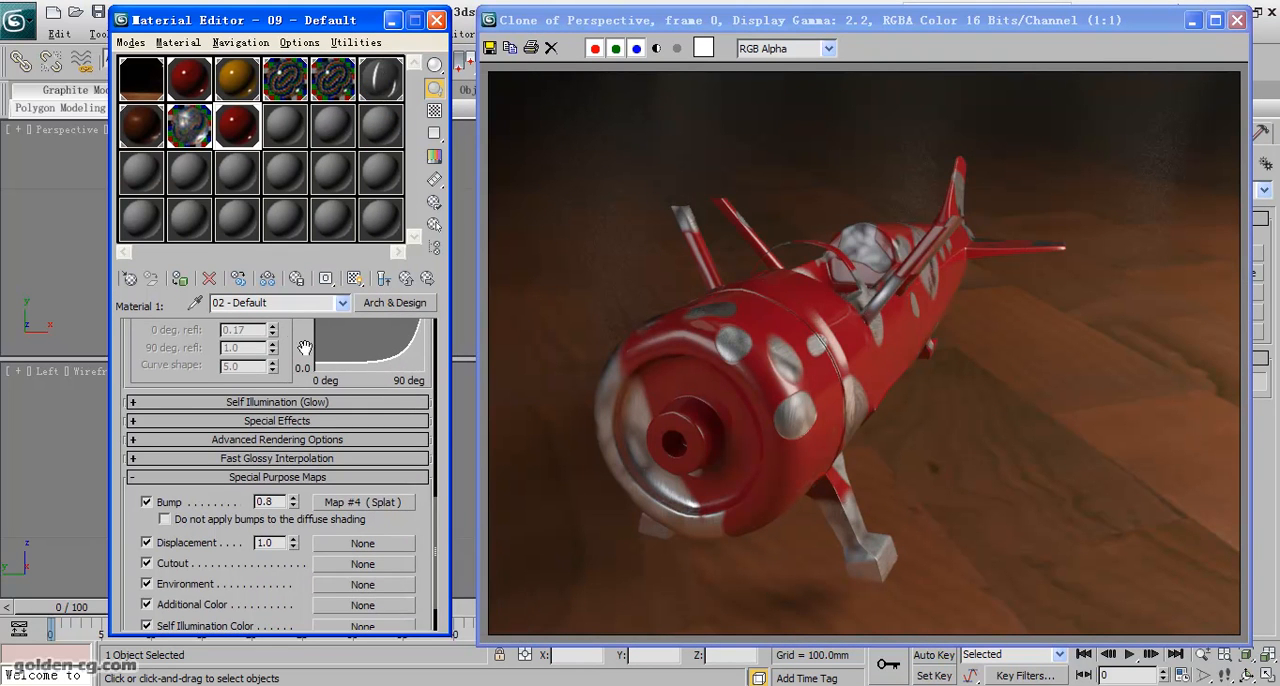
- Copy Material 1's red diffuse colour and assign a Smoke map to its diffuse colour, dismissing the update notification
scroll(312, 375, "up", 12)
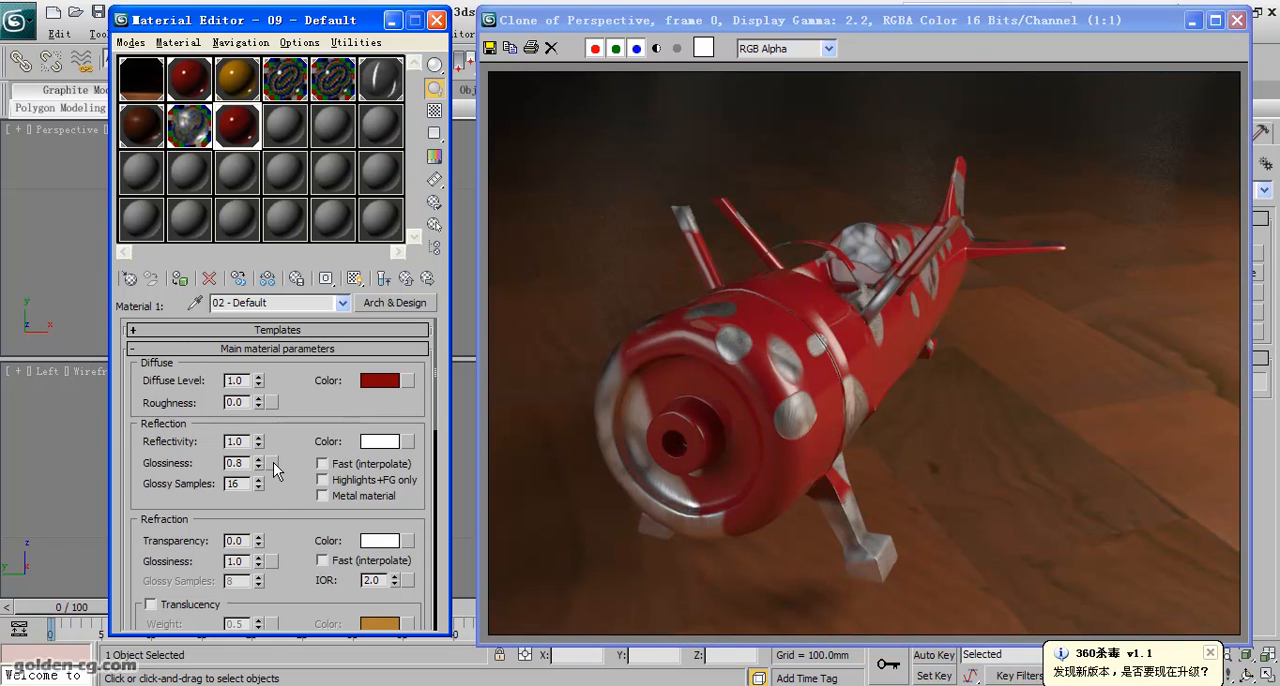
left_click(1210, 652)
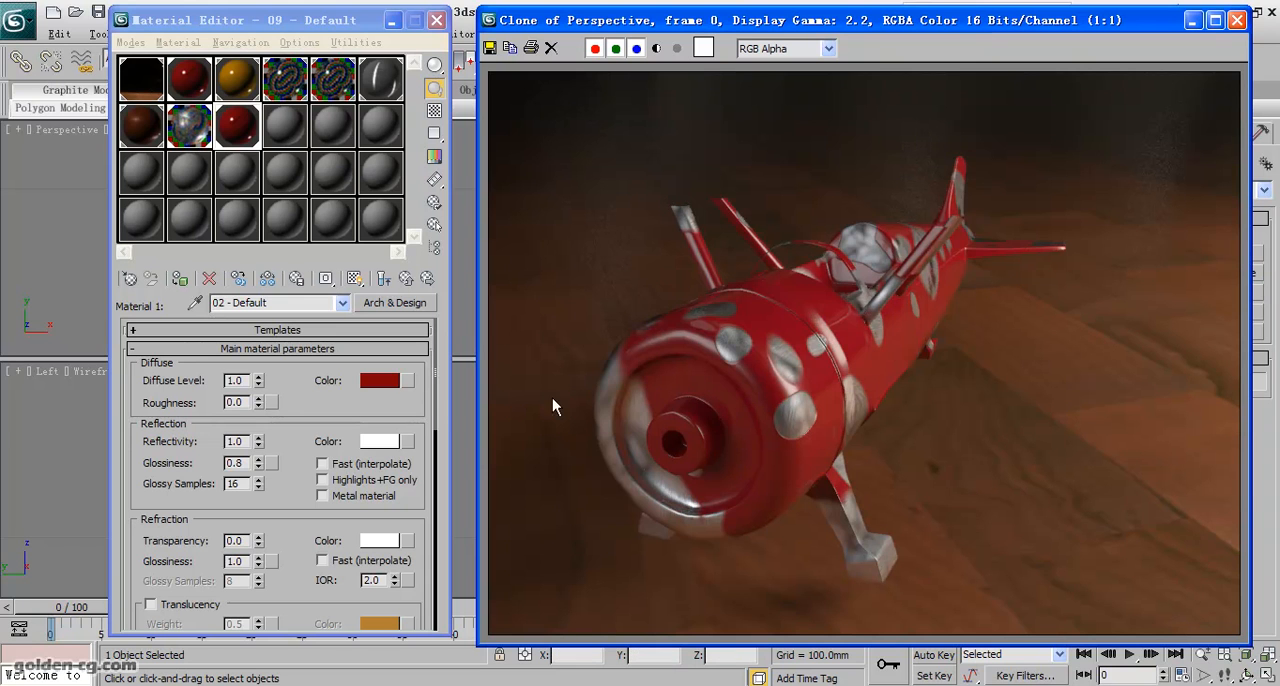
right_click(395, 388)
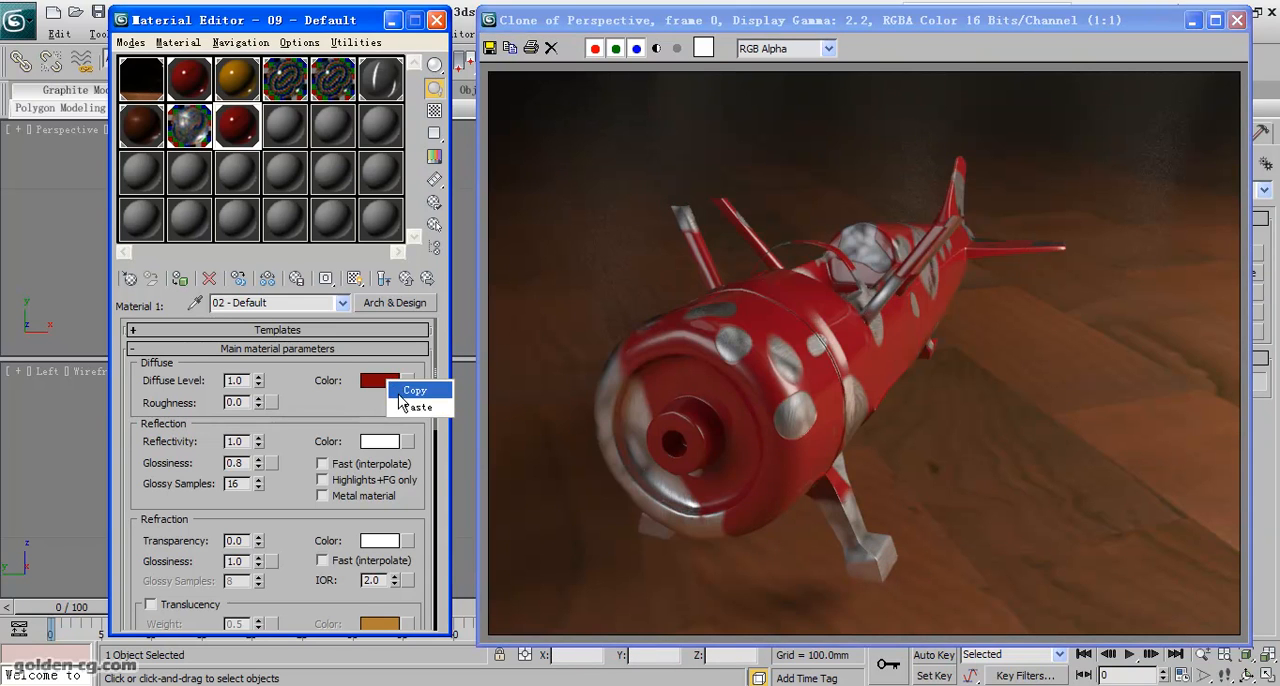
left_click(406, 408)
left_click(407, 381)
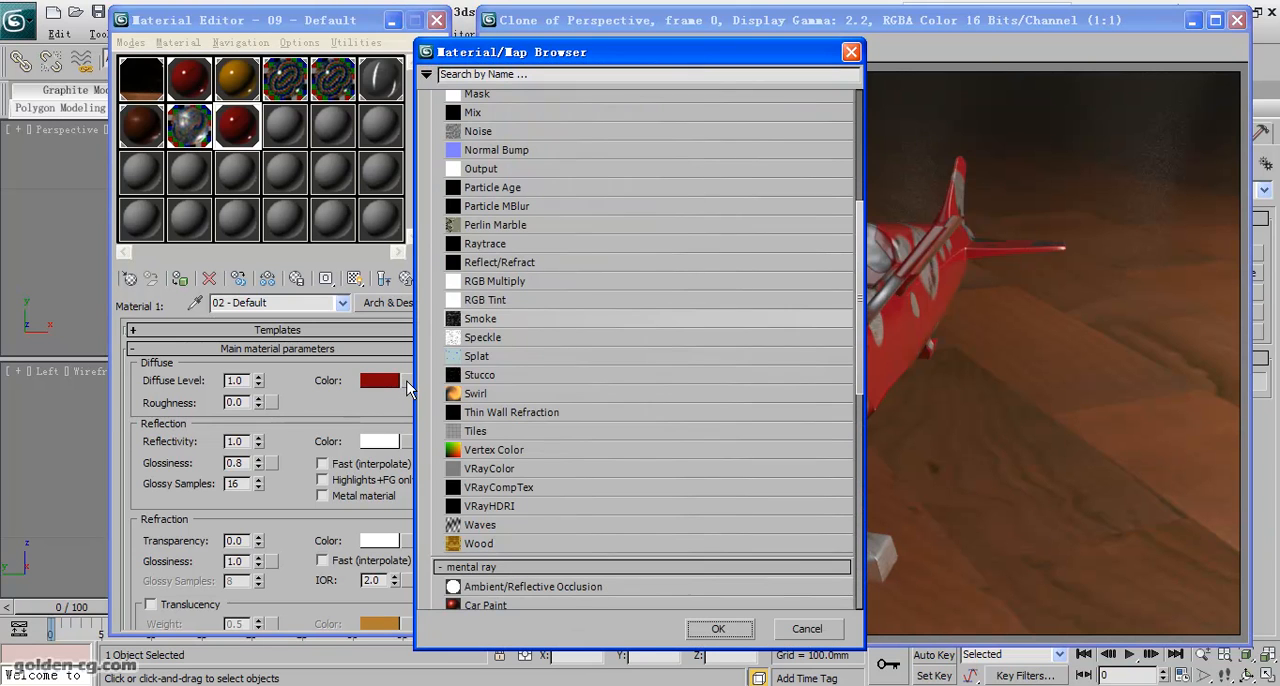
double_click(549, 319)
- Paste the copied red into both Color #1 and Color #2 of the Smoke map
right_click(262, 578)
left_click(276, 584)
right_click(256, 603)
left_click(282, 630)
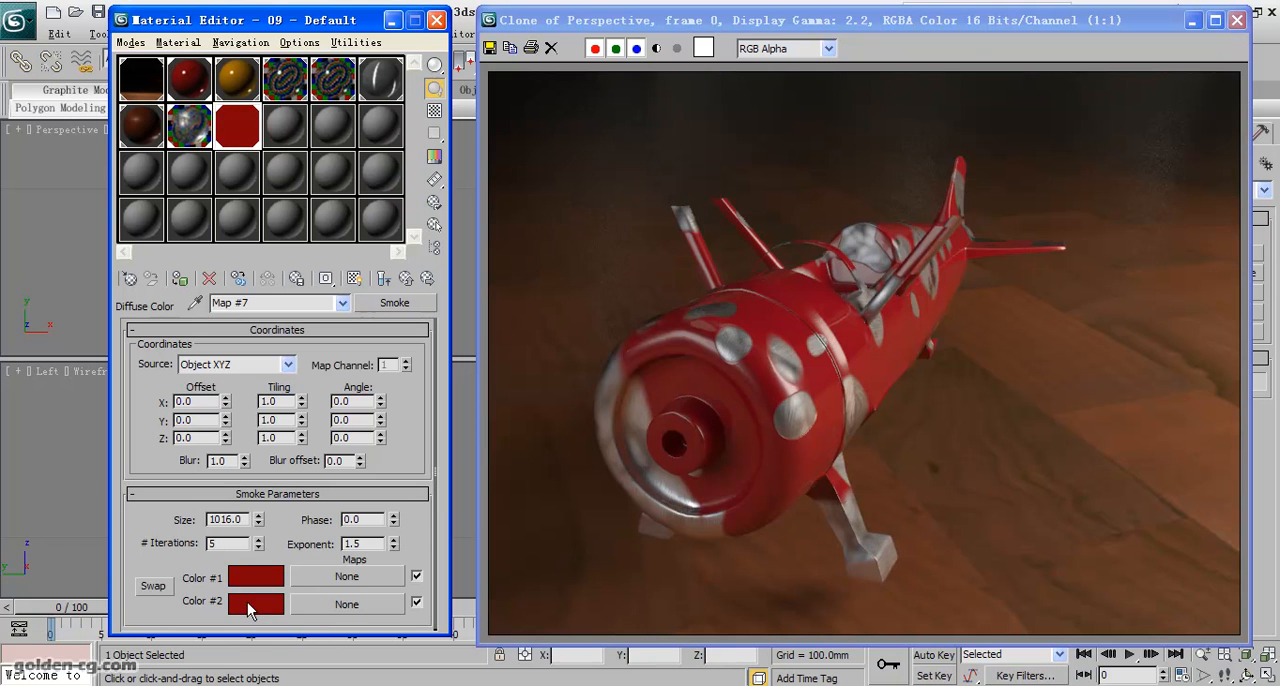
- Make the Smoke map's Color #2 a slightly lighter red by raising its whiteness a little
left_click(247, 602)
left_click_drag(551, 127, 551, 131)
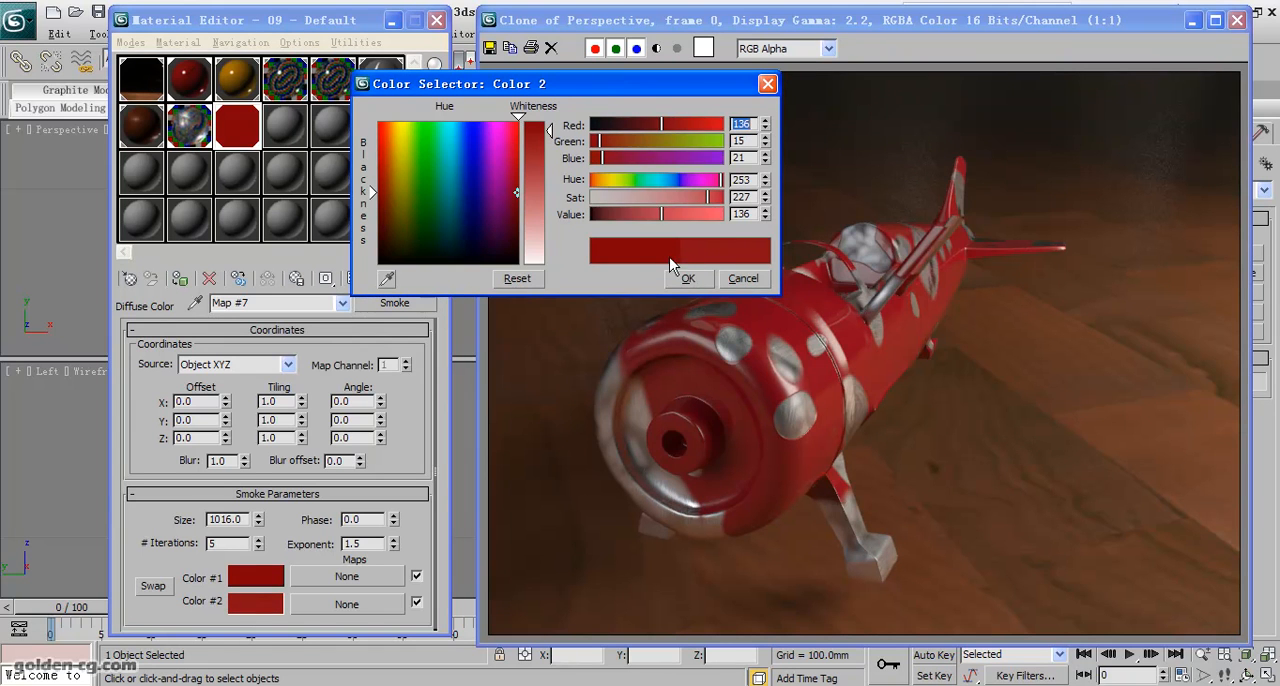
left_click(688, 278)
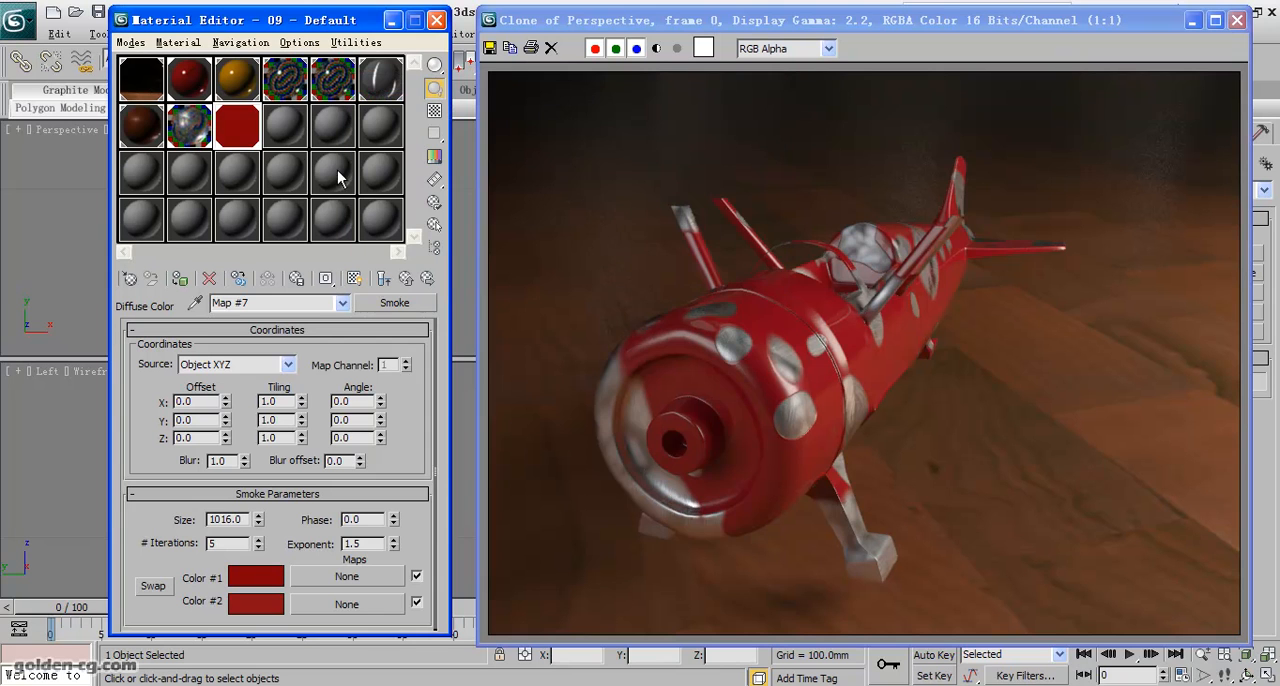
- Open an enlarged preview of the Smoke map, try a size of 20, and settle on 10
double_click(249, 139)
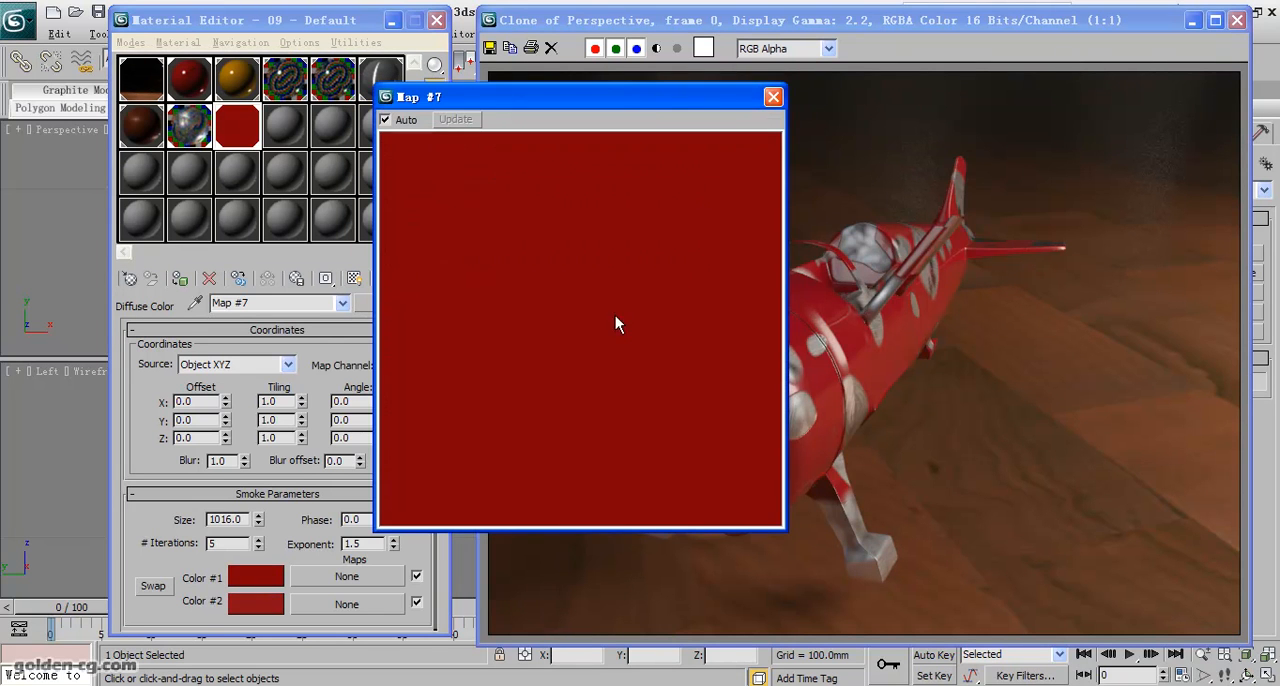
double_click(238, 518)
type("20")
key("Return")
type("10")
key("Return")
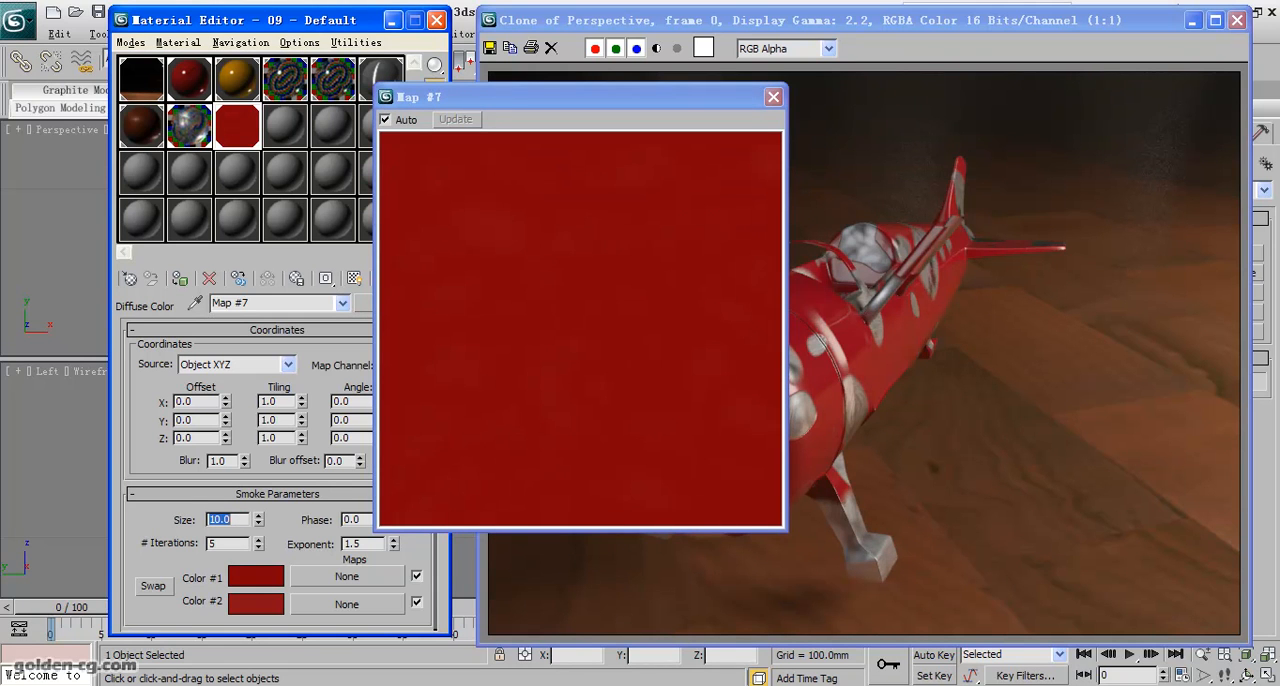
- Set the Smoke map's exponent to 1 and move its enlarged preview clear of the parameters
double_click(356, 543)
type("1")
key("Return")
left_click_drag(584, 96, 809, 95)
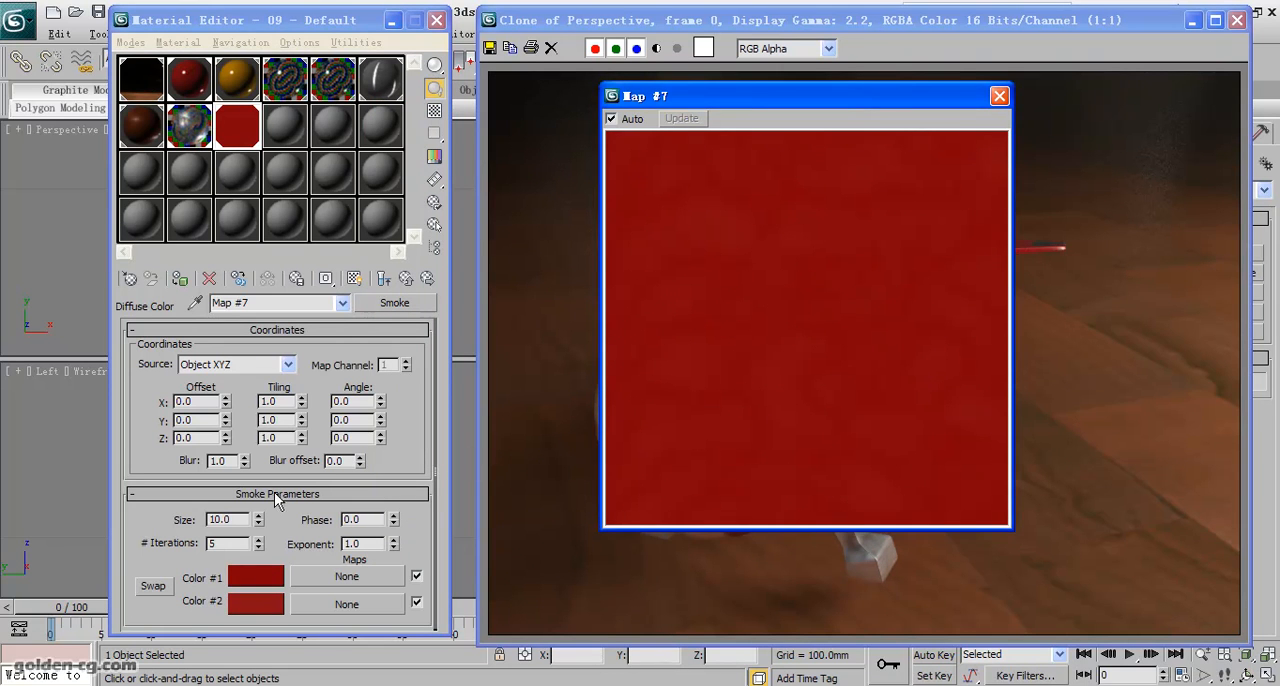
- Try a Smoke map size of 30, settle on 40, and move the enlarged preview off the render
double_click(218, 519)
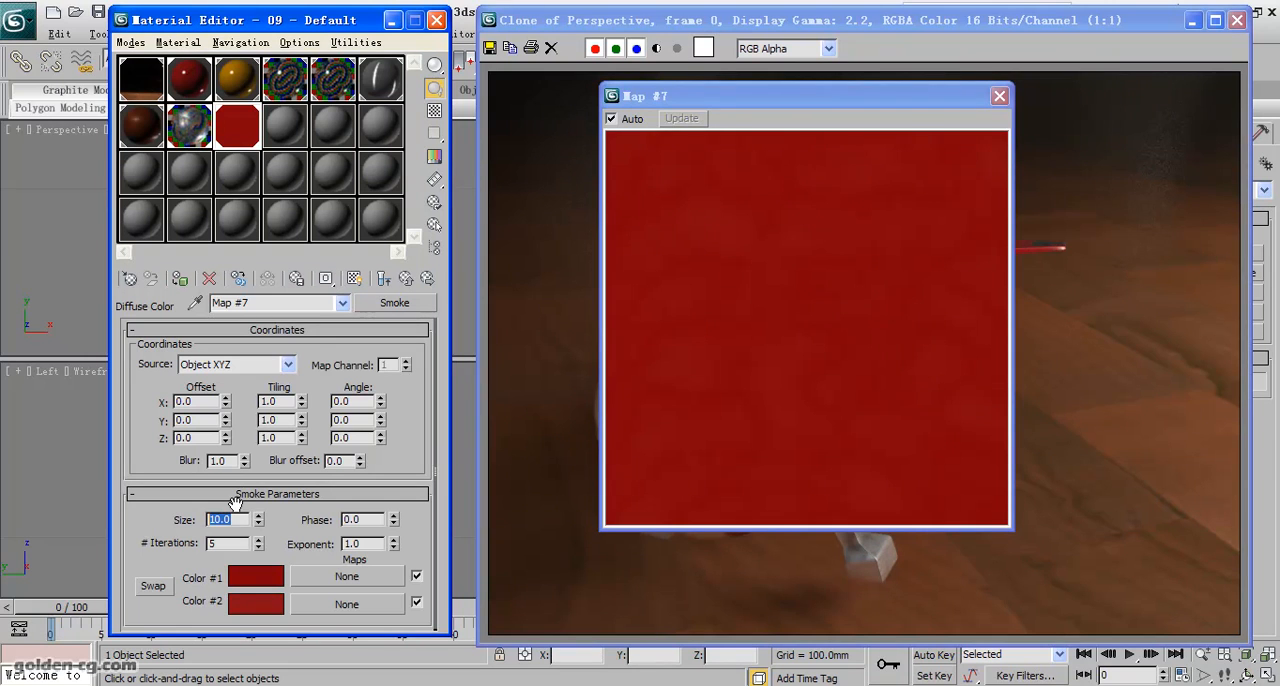
type("30")
key("Return")
type("40")
key("Return")
left_click(851, 96)
left_click_drag(851, 97, 269, 120)
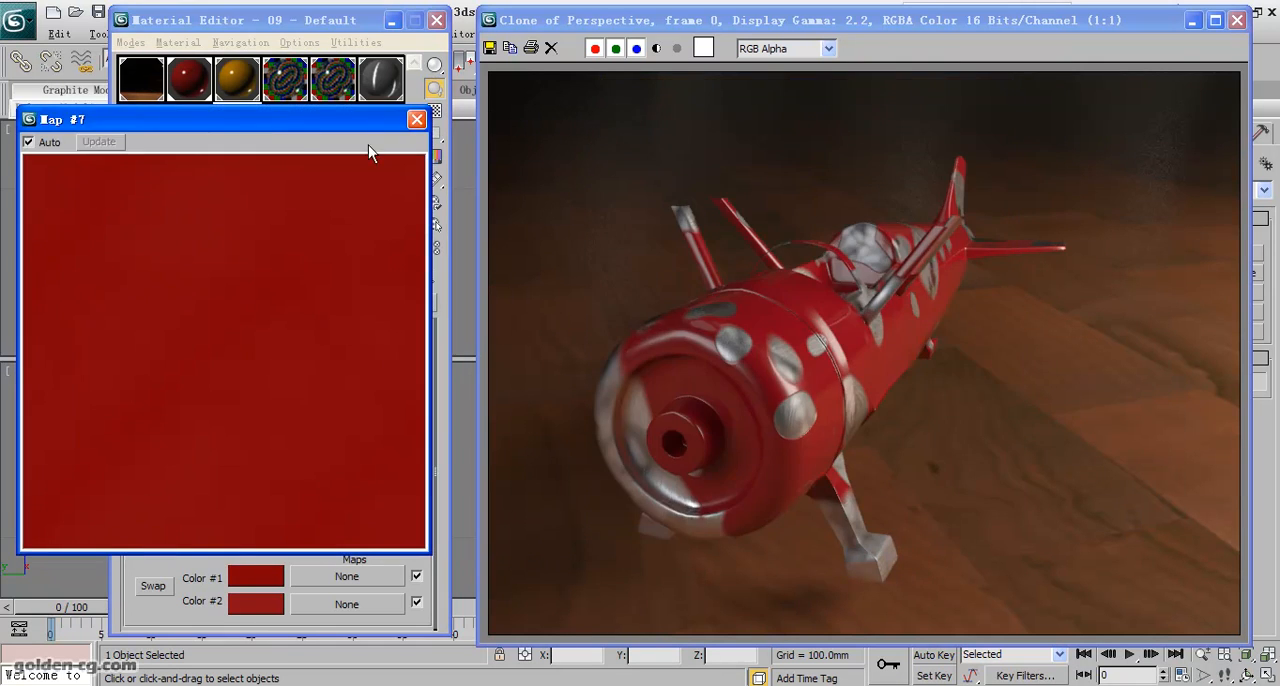
- Render the Perspective view, compare the plane's paint side by side with the cloned earlier render, and minimize the clone
left_click_drag(997, 30, 523, 39)
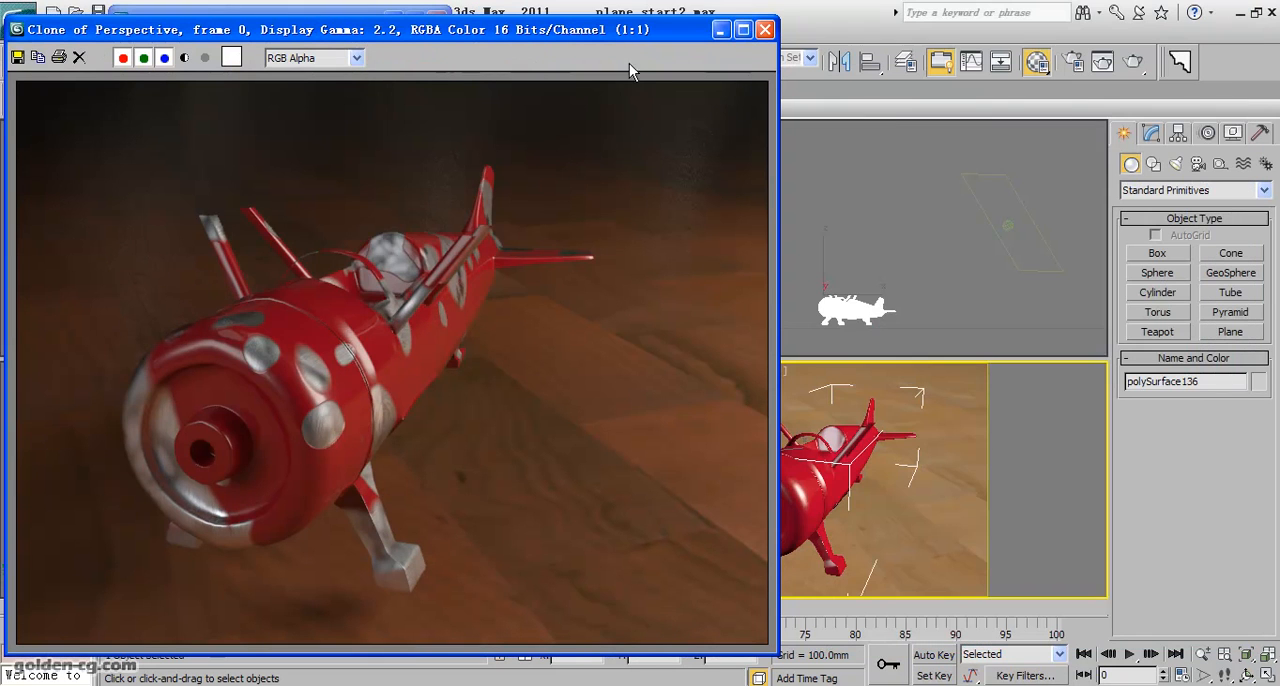
left_click(1133, 64)
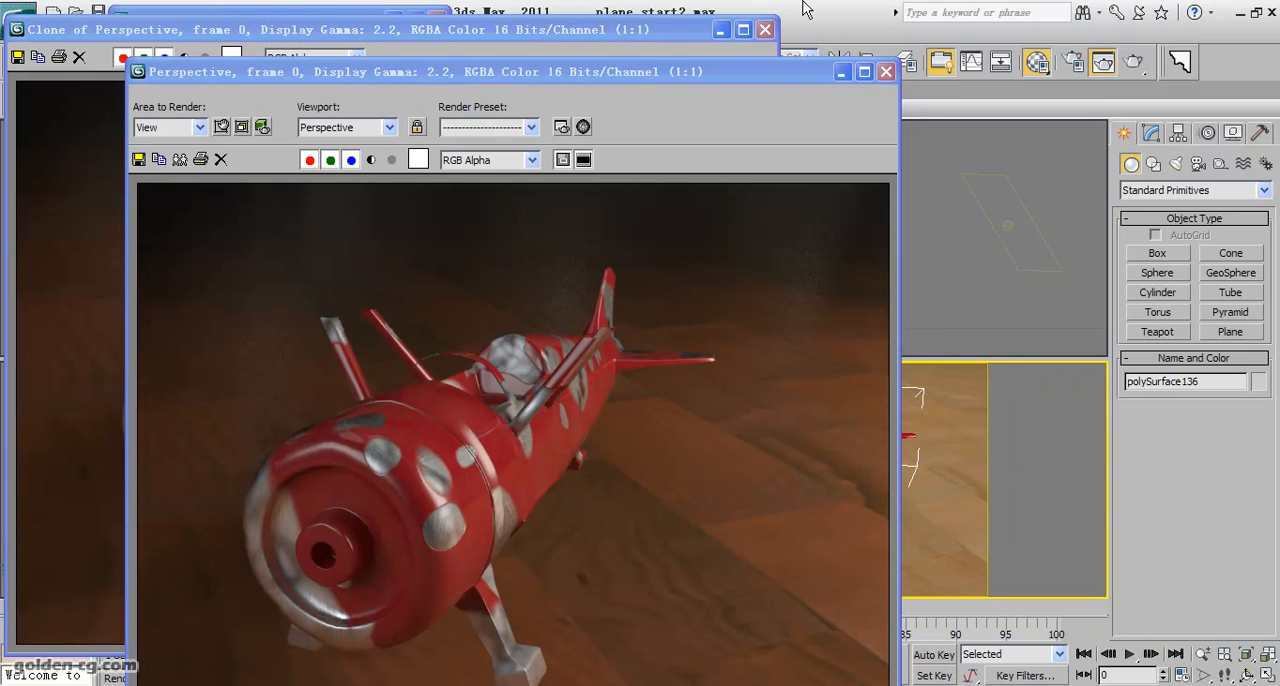
left_click_drag(480, 80, 777, 8)
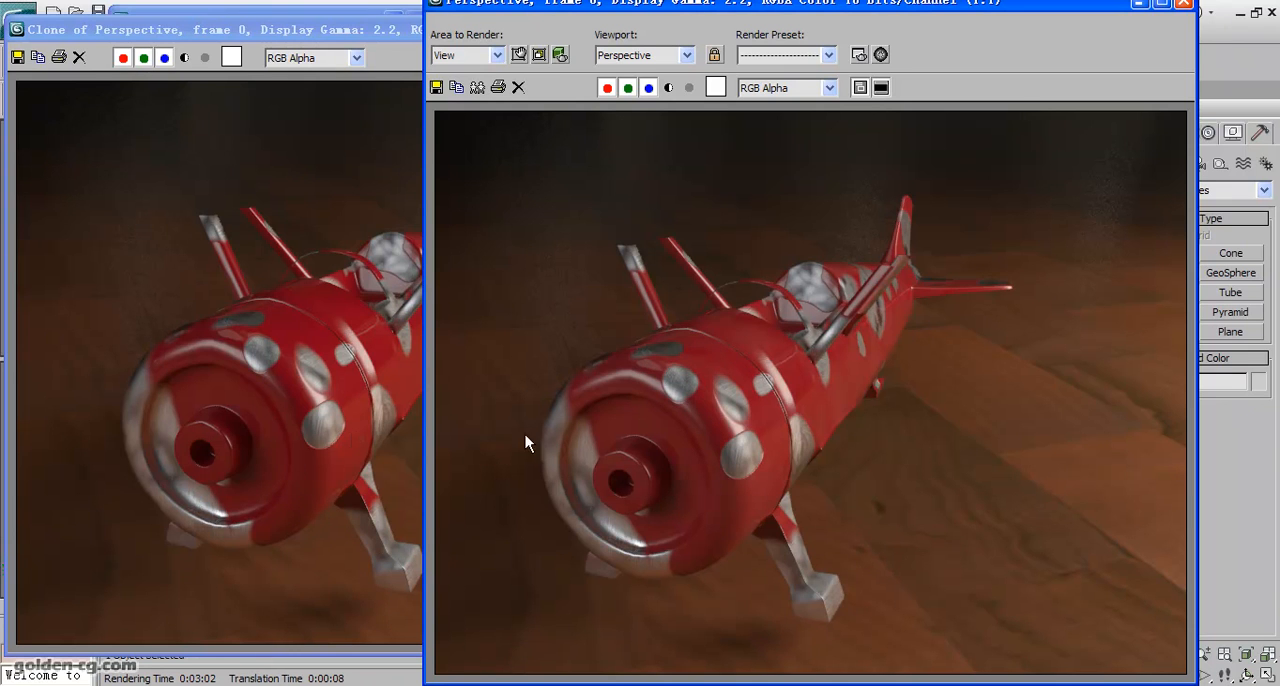
left_click_drag(665, 9, 573, 4)
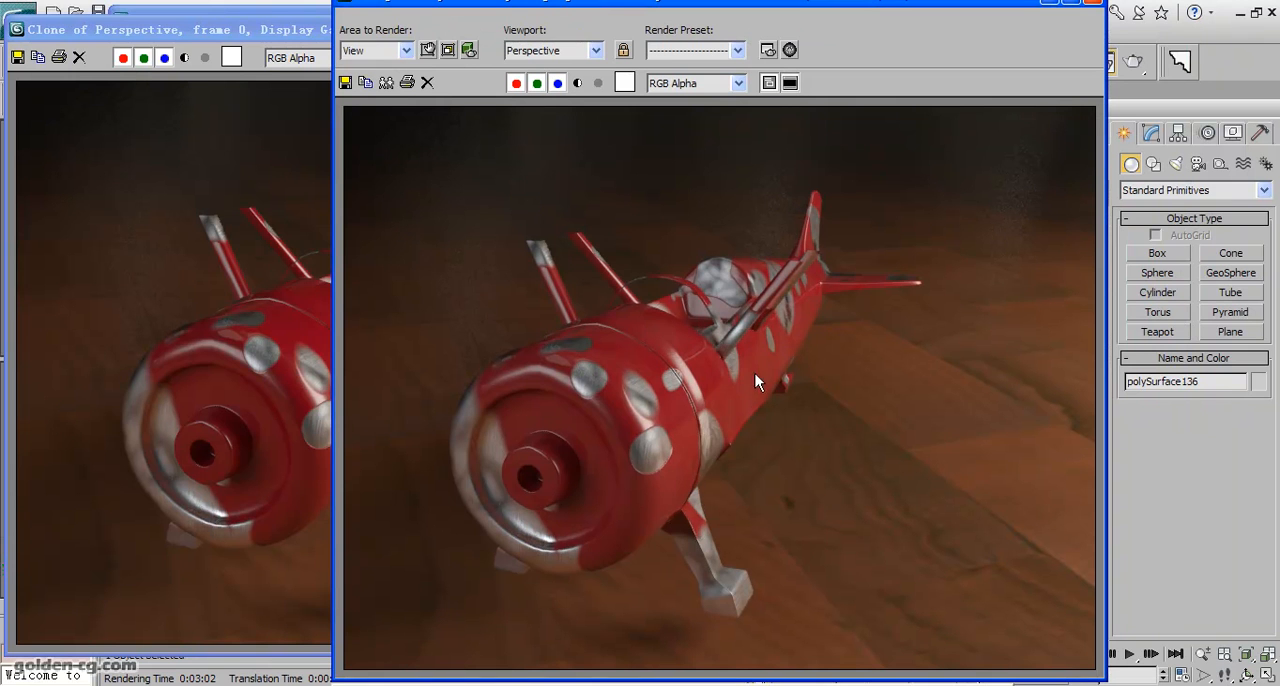
mouse_move(720, 9)
left_mouse_down()
mouse_move(983, 177)
mouse_move(383, 247)
mouse_move(900, 103)
left_mouse_up()
left_click(719, 30)
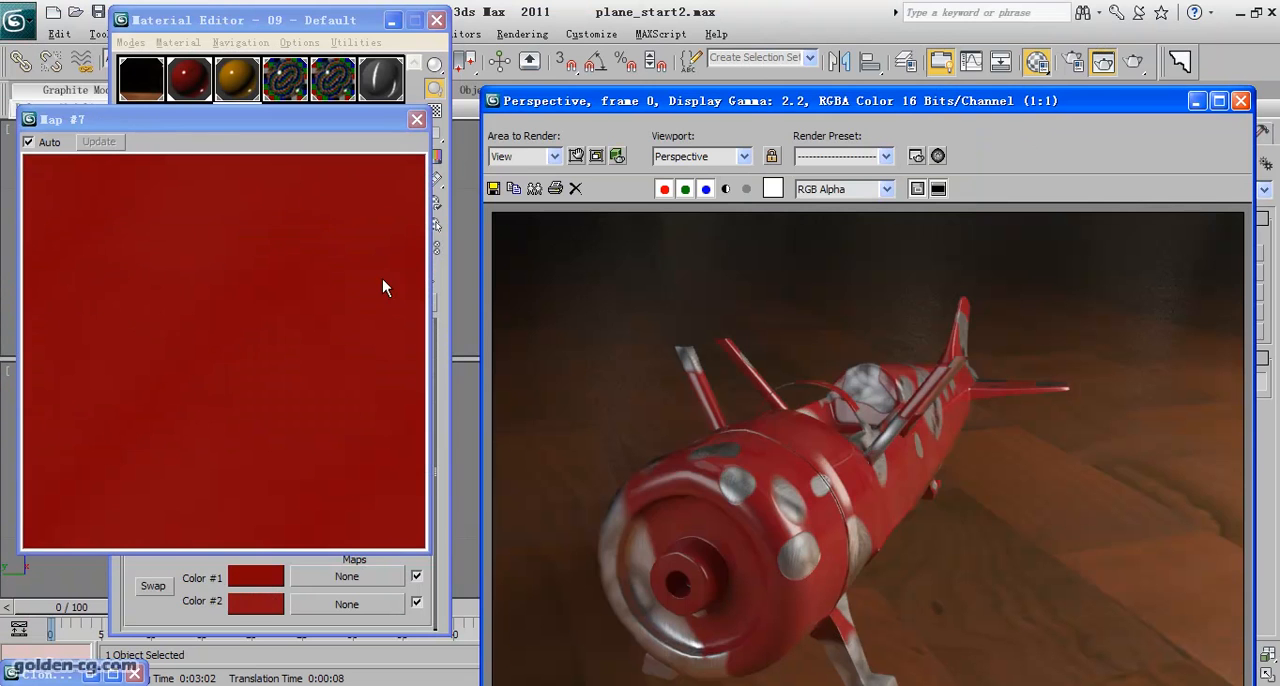
- Move the enlarged Smoke preview clear of the parameters and bring the new Perspective render forward to inspect the paint
left_click_drag(230, 137, 651, 135)
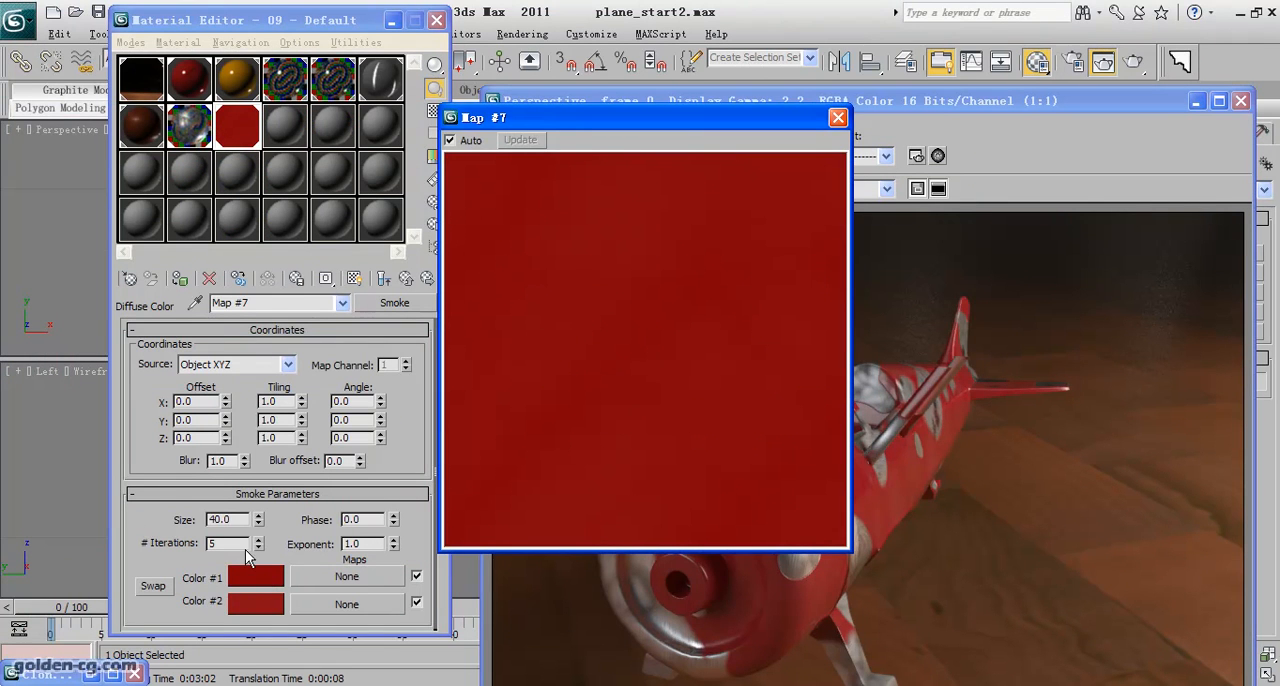
left_click(235, 518)
double_click(235, 518)
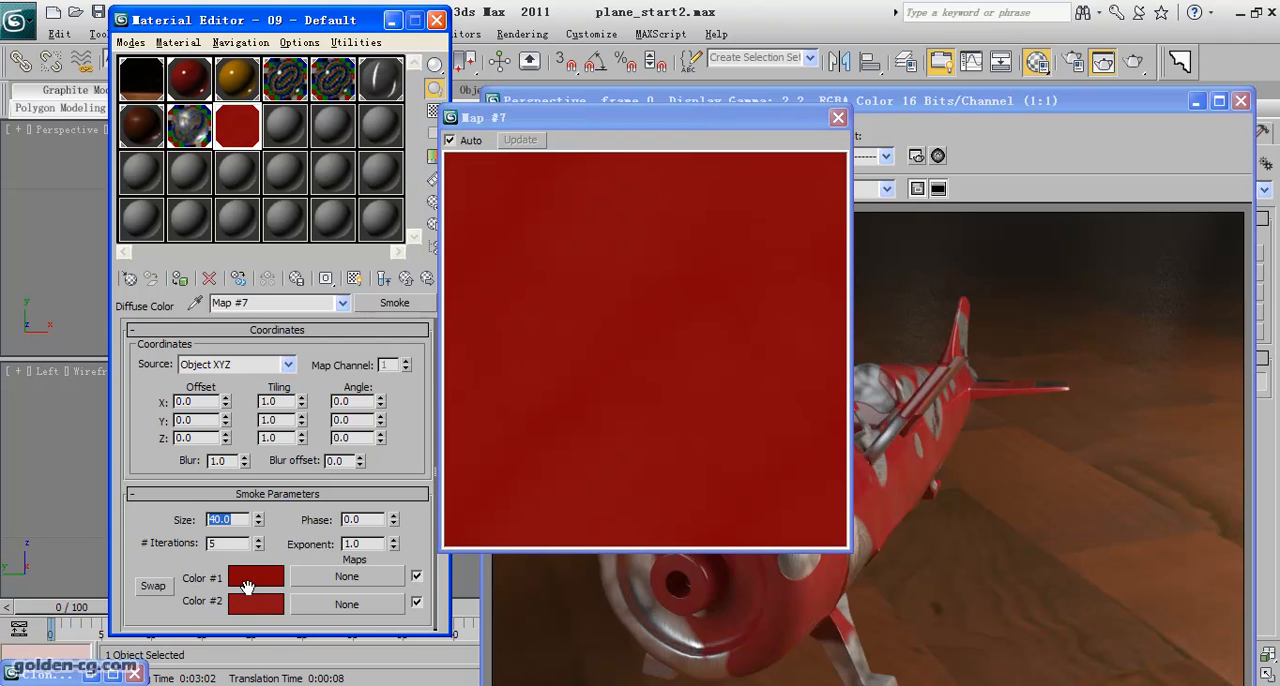
left_click(816, 555)
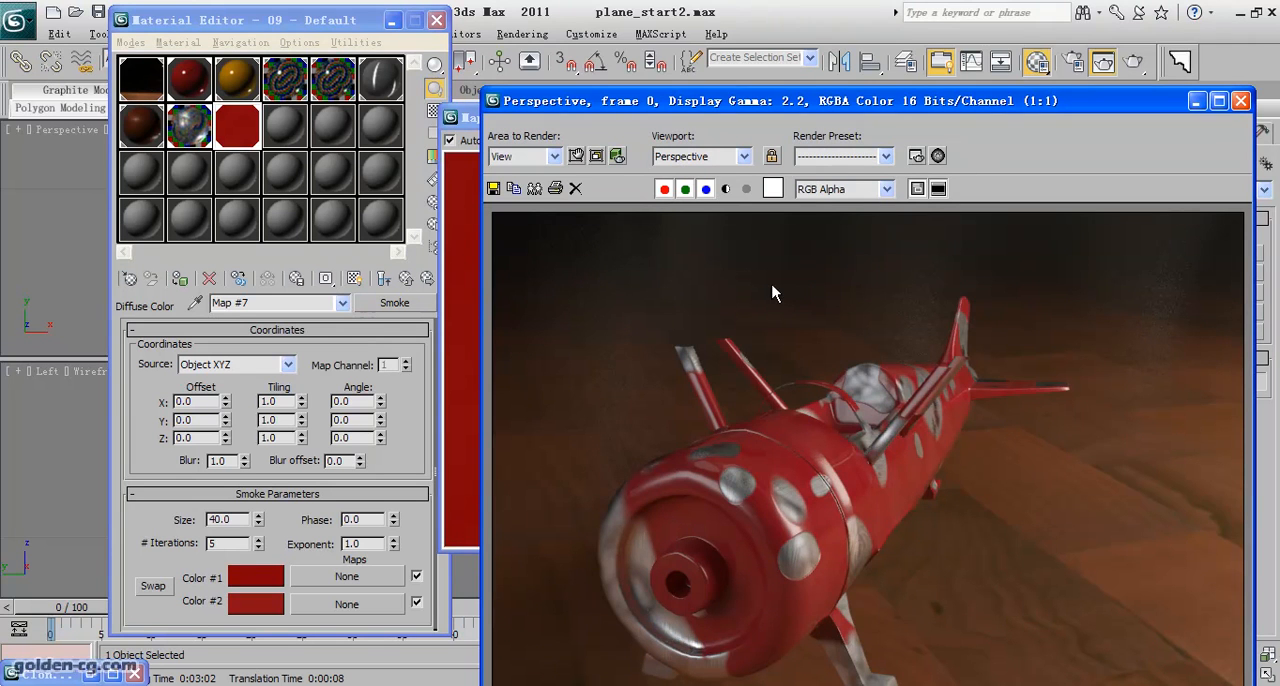
left_click_drag(804, 109, 688, 28)
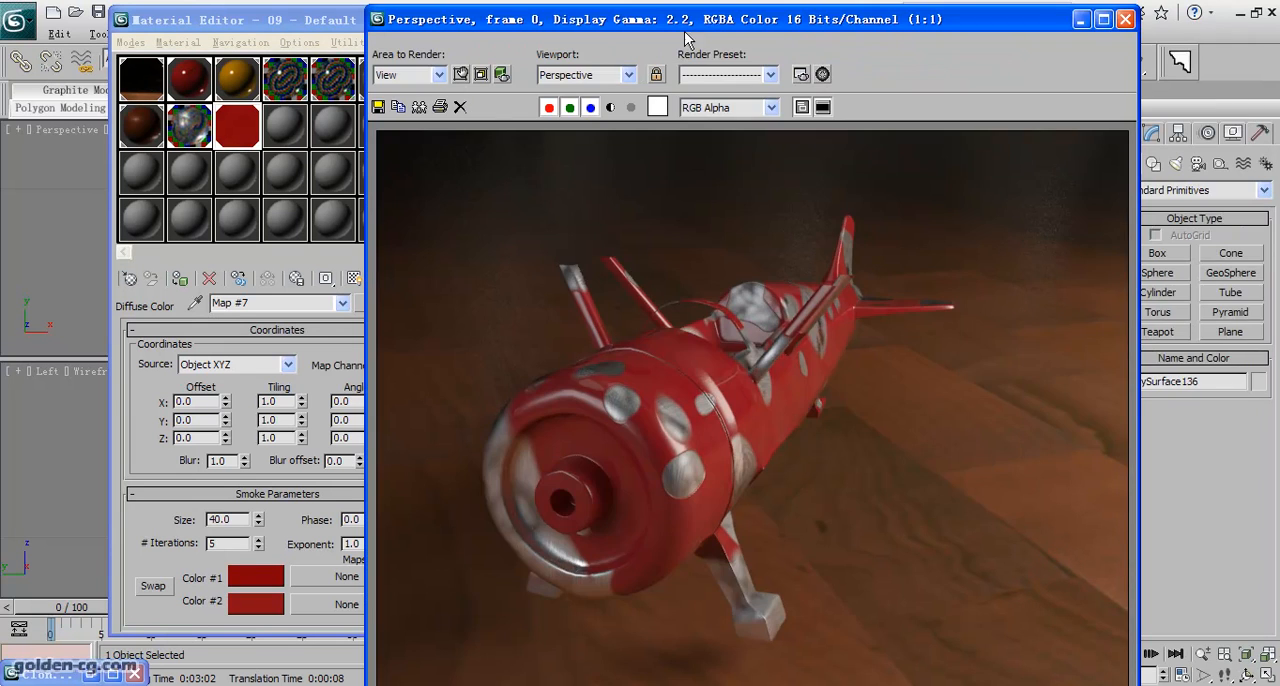